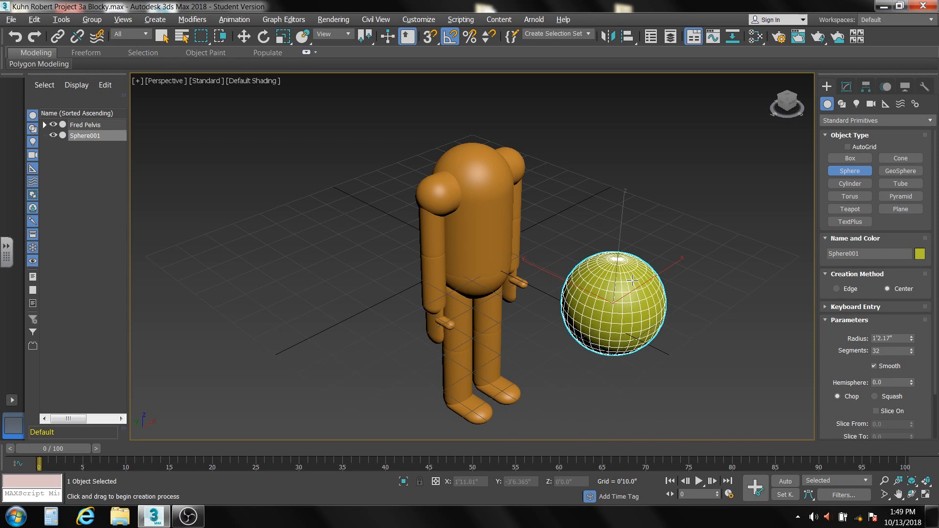
Set the new sphere's radius to 12 inches and its segments to 64.
{"action": "right_click", "coordinate": [633, 280]}
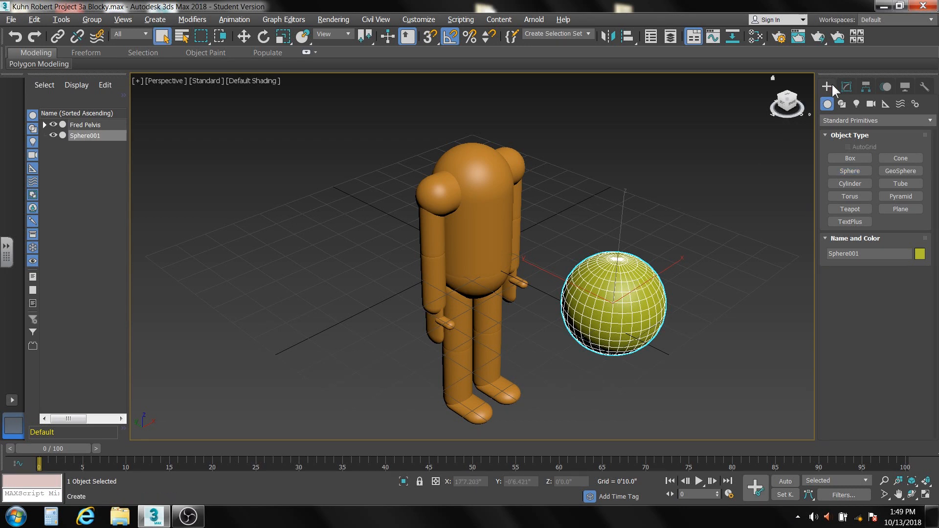
{"action": "left_click", "coordinate": [845, 86]}
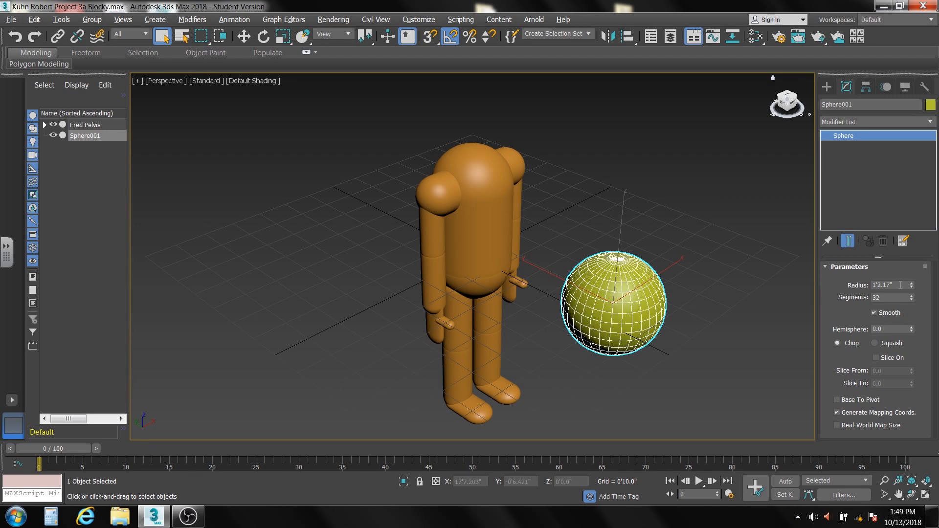
{"action": "double_click", "coordinate": [900, 285]}
{"action": "type", "text": "12"}
{"action": "key", "text": "Return"}
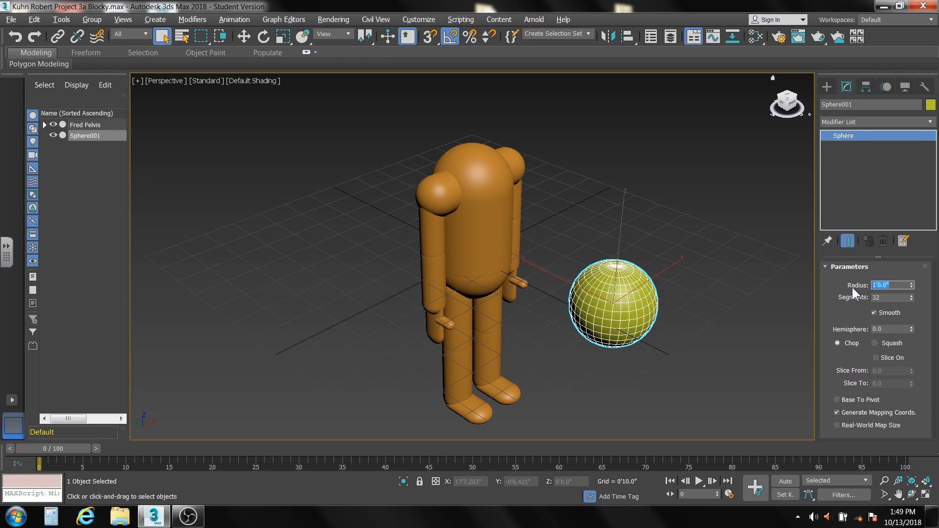
{"action": "key", "text": "Tab"}
{"action": "type", "text": "64"}
{"action": "key", "text": "Return"}
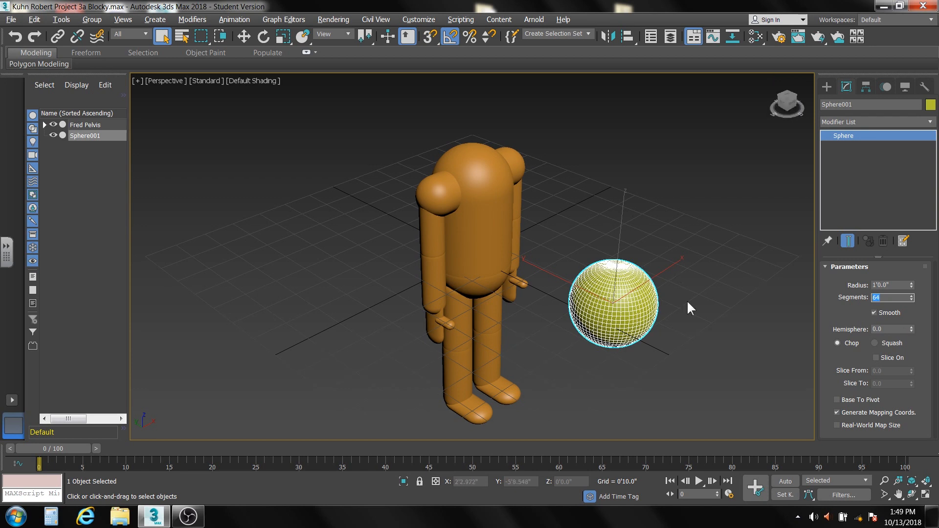
Convert the sphere to an Editable Mesh and rename it Fred Head.
{"action": "right_click", "coordinate": [847, 175]}
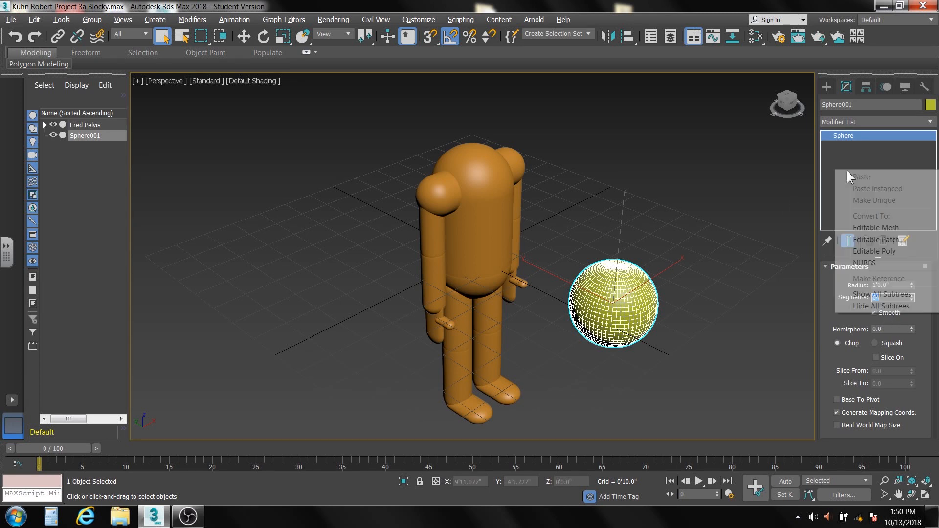
{"action": "left_click", "coordinate": [861, 229]}
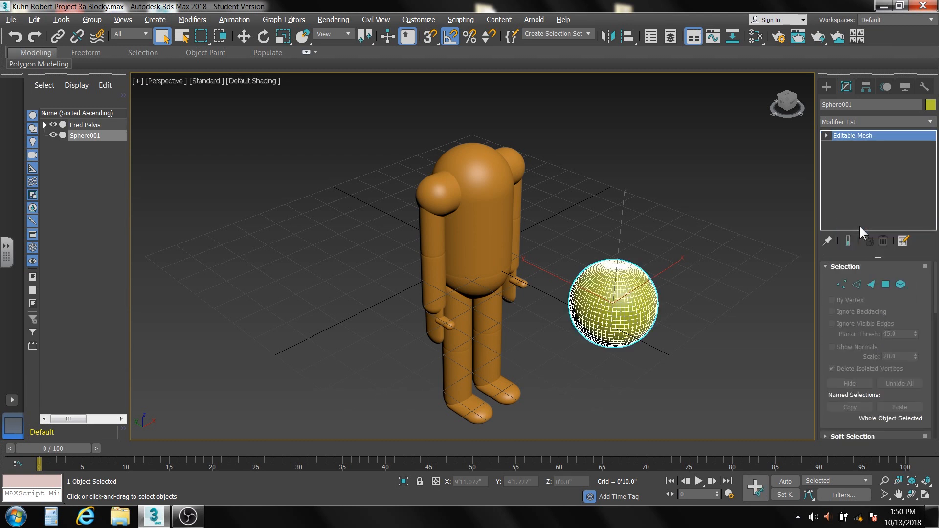
{"action": "left_click_drag", "start_coordinate": [861, 105], "coordinate": [815, 101]}
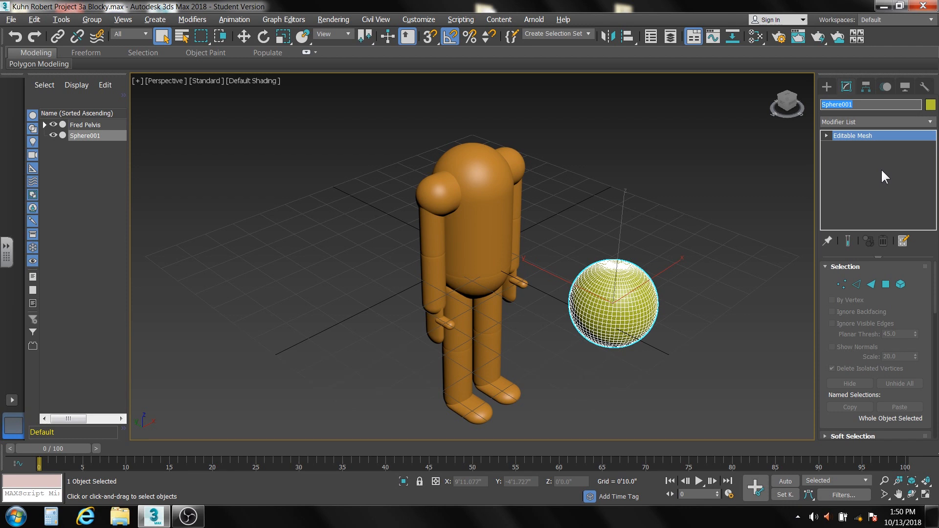
{"action": "type", "text": "Fred Head"}
{"action": "left_click", "coordinate": [859, 165]}
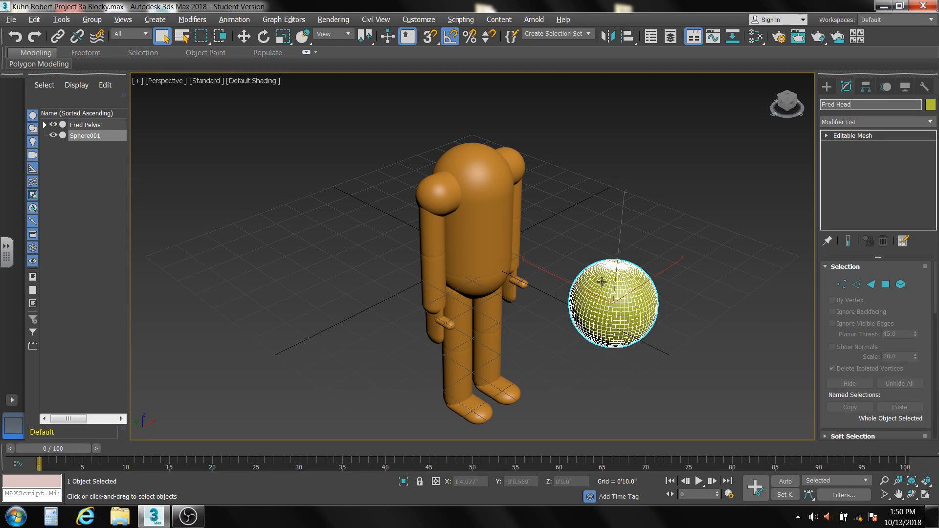
Isolate the head sphere and move it to the origin by setting its X and Y positions to 0.
{"action": "left_click", "coordinate": [403, 480]}
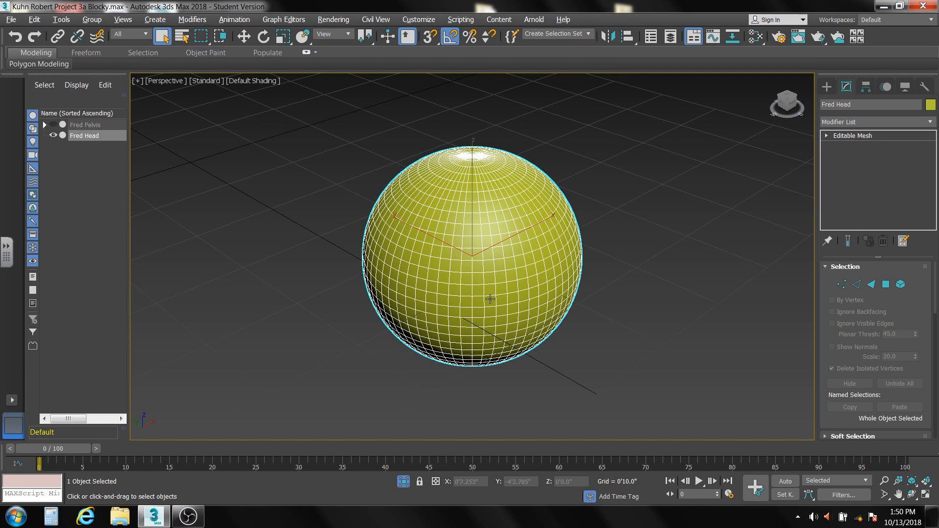
{"action": "left_click", "coordinate": [244, 38]}
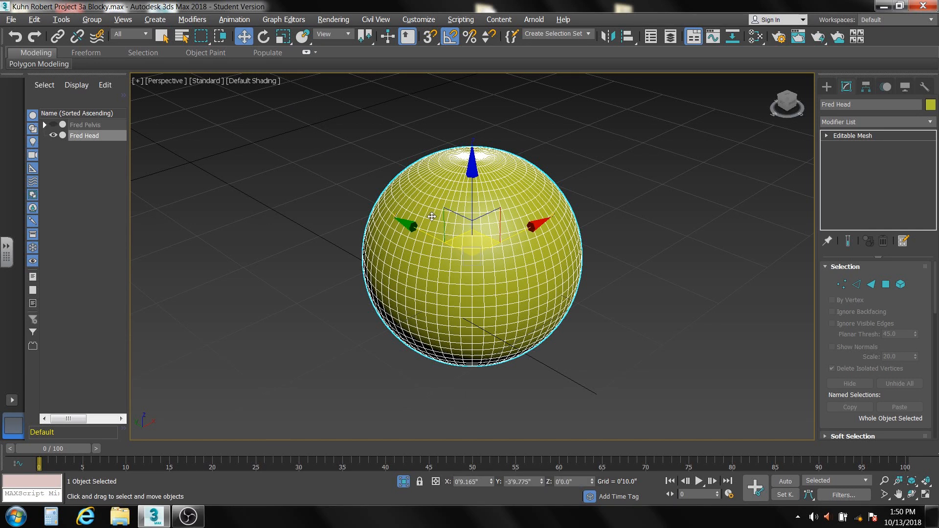
{"action": "right_click", "coordinate": [541, 482]}
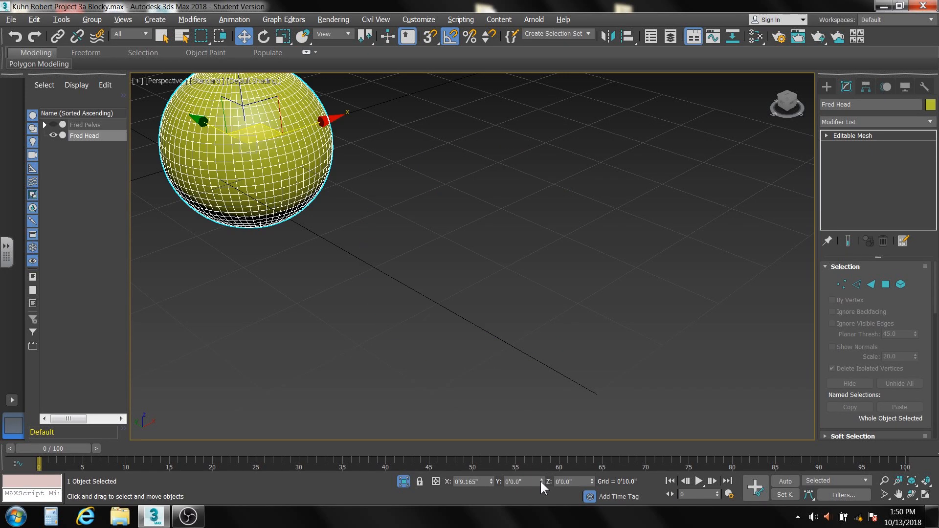
{"action": "right_click", "coordinate": [491, 481]}
{"action": "key", "text": "z"}
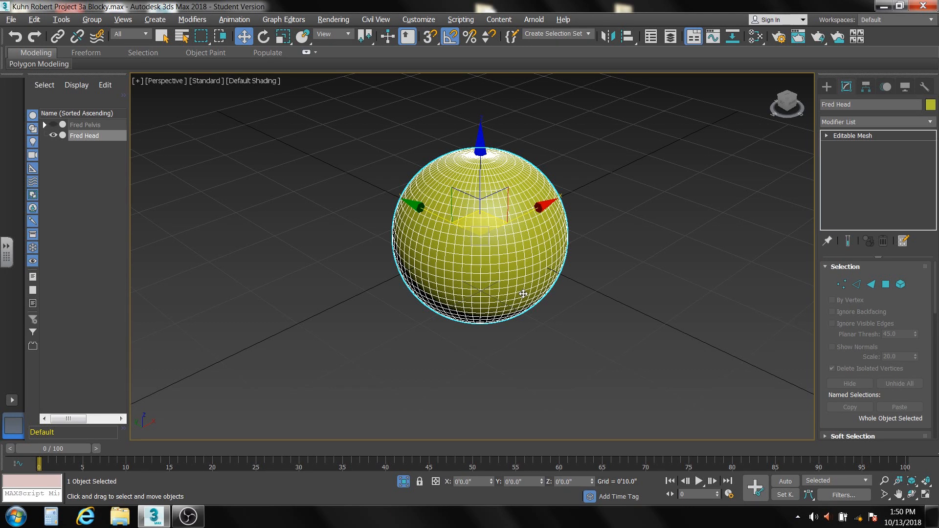
Show the head in the Front view and activate Polygon sub-object selection.
{"action": "key", "text": "f"}
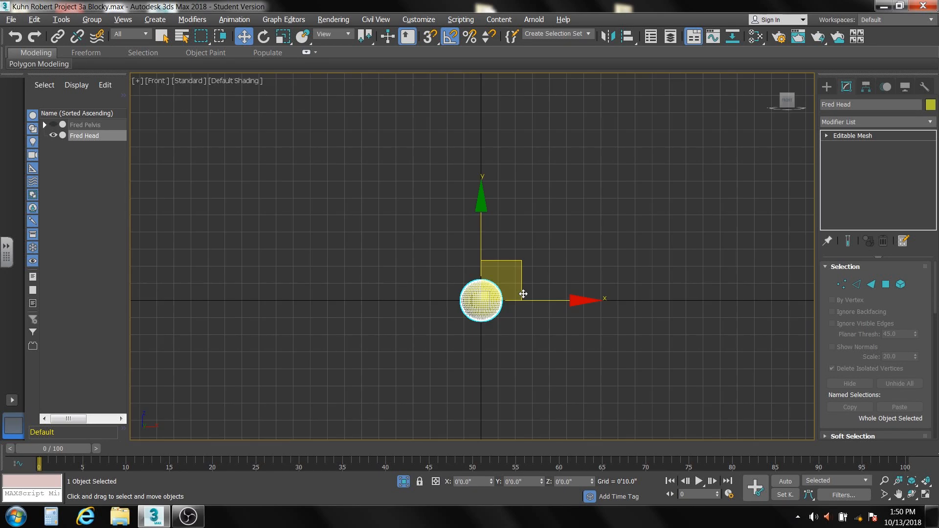
{"action": "scroll", "coordinate": [481, 305], "scroll_direction": "up", "scroll_amount": 3}
{"action": "scroll", "coordinate": [482, 310], "scroll_direction": "up", "scroll_amount": 5}
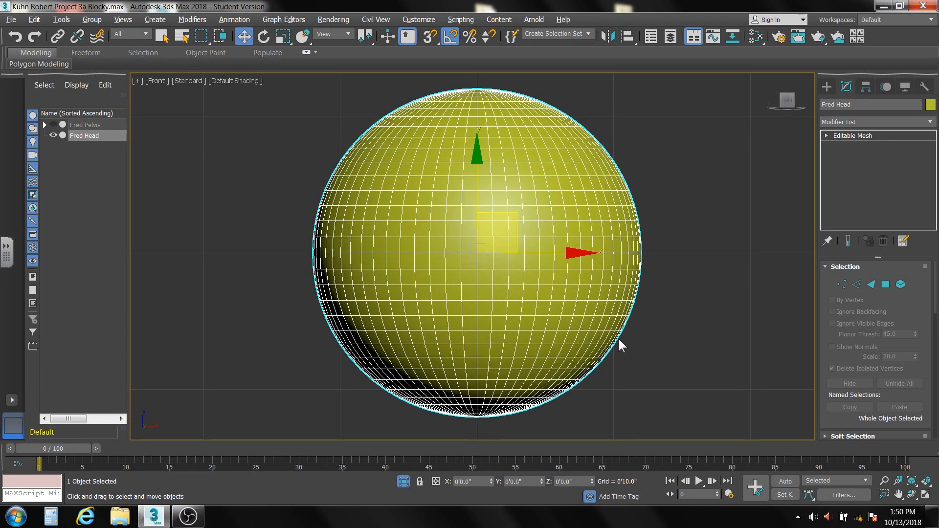
{"action": "left_click", "coordinate": [886, 284]}
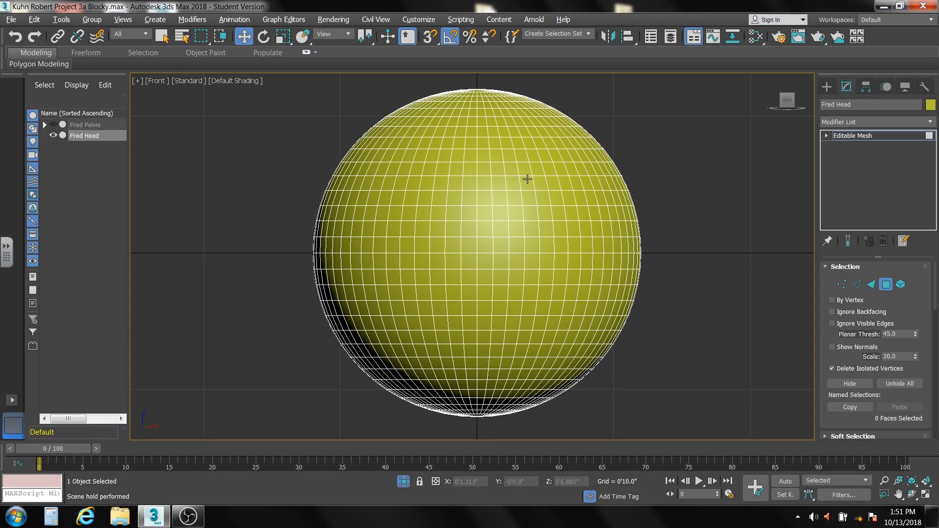
Create a Multi/Sub-Object material in the Slate Material Editor and assign it to the head sphere.
{"action": "left_click", "coordinate": [756, 37]}
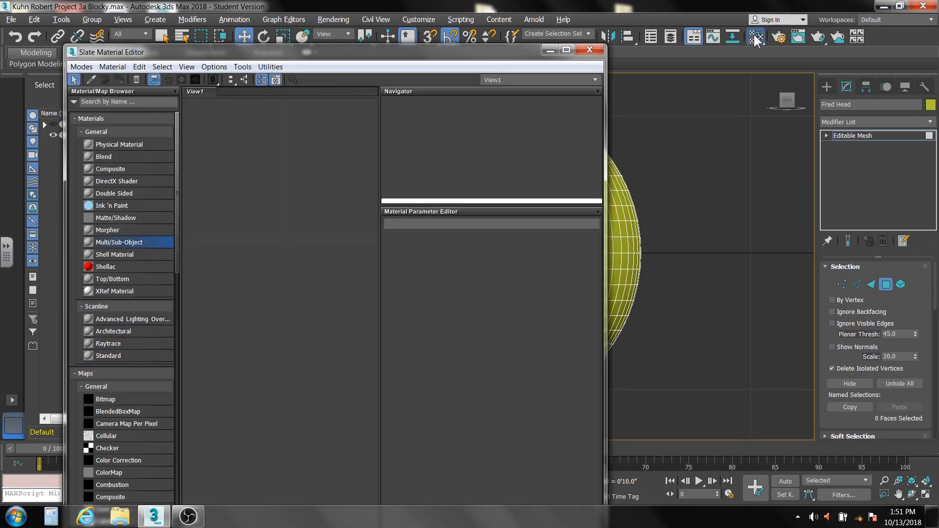
{"action": "double_click", "coordinate": [104, 238]}
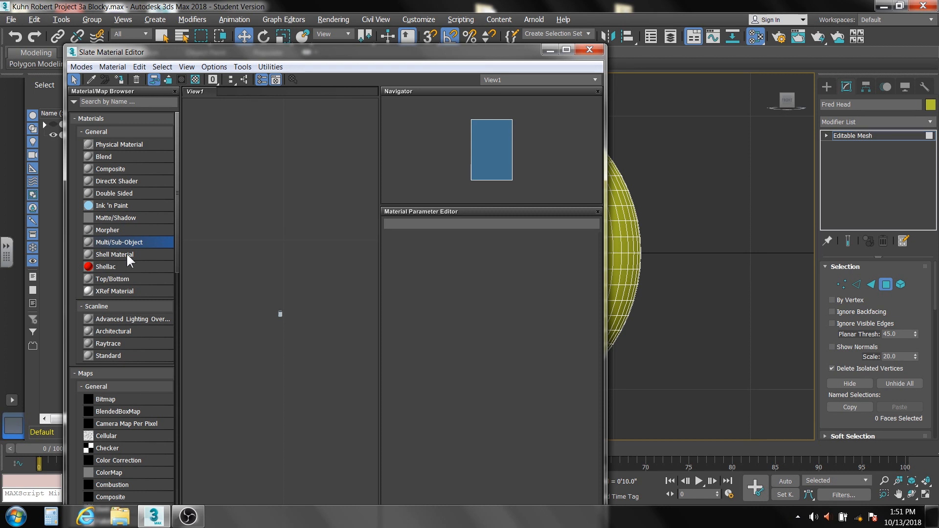
{"action": "scroll", "coordinate": [289, 322], "scroll_direction": "up", "scroll_amount": 5}
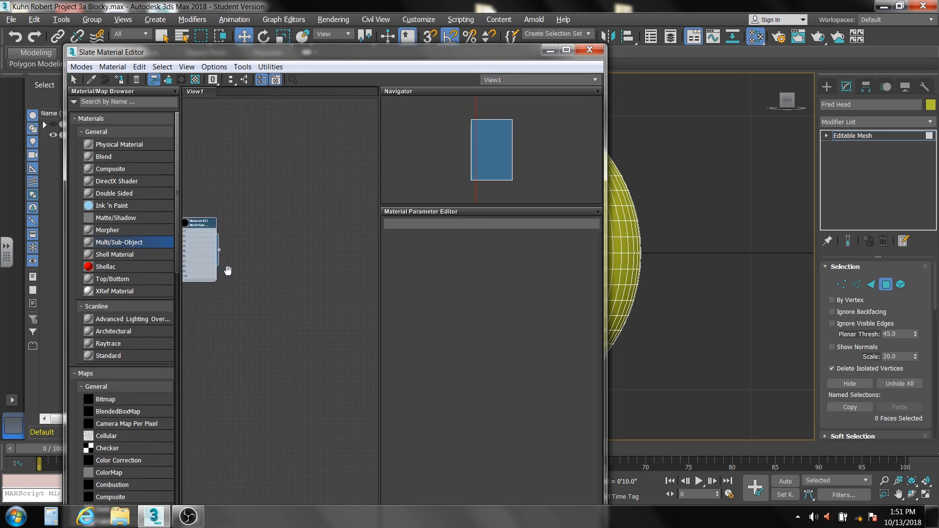
{"action": "middle_click_drag", "start_coordinate": [226, 268], "coordinate": [308, 312]}
{"action": "scroll", "coordinate": [308, 312], "scroll_direction": "up", "scroll_amount": 1}
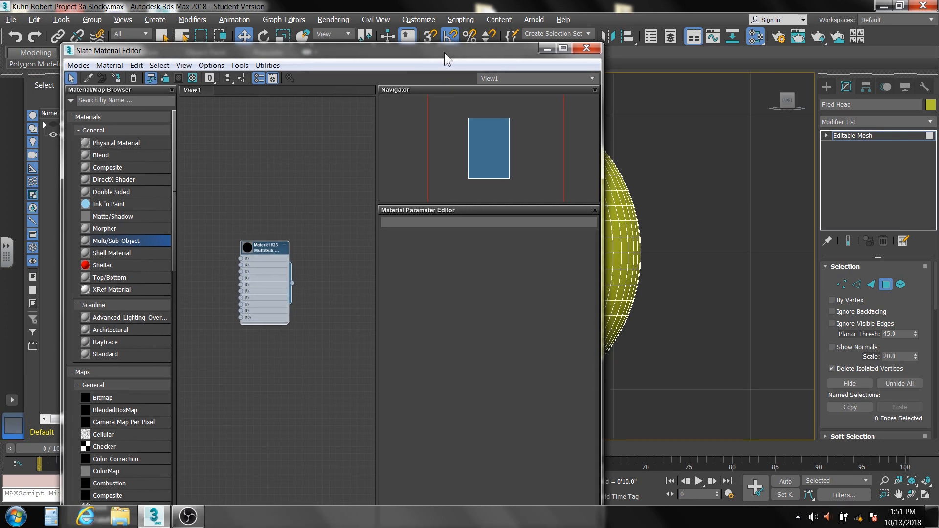
{"action": "left_click_drag", "start_coordinate": [444, 52], "coordinate": [351, 48]}
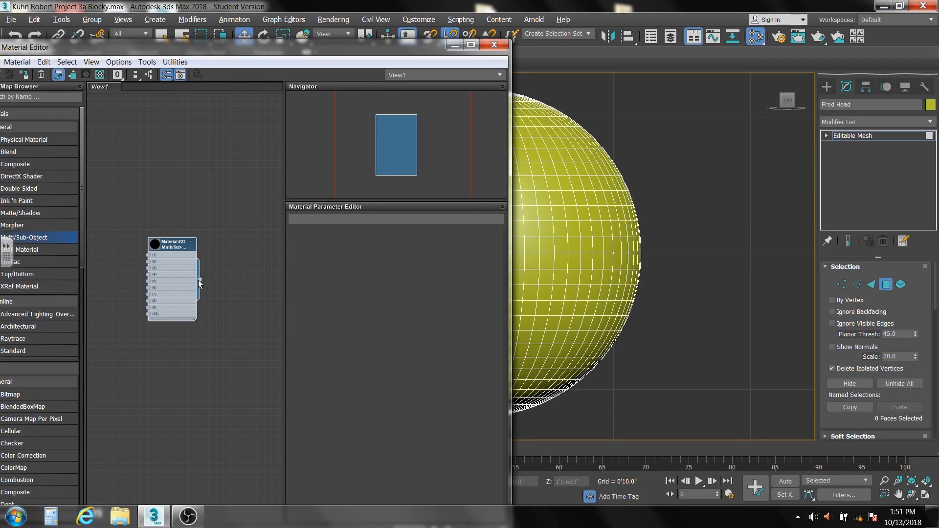
{"action": "left_click_drag", "start_coordinate": [199, 280], "coordinate": [556, 257]}
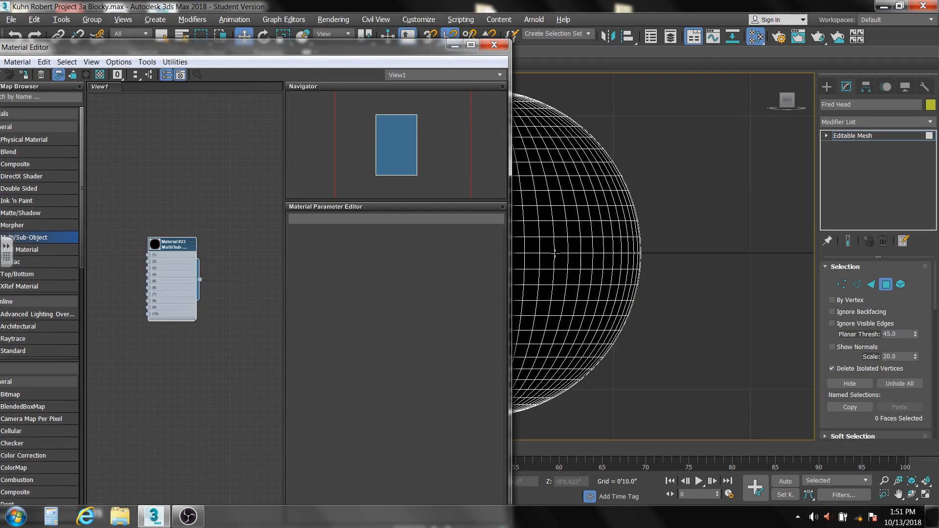
Open the Multi/Sub-Object material's parameters and rename the material Fred.
{"action": "double_click", "coordinate": [174, 242]}
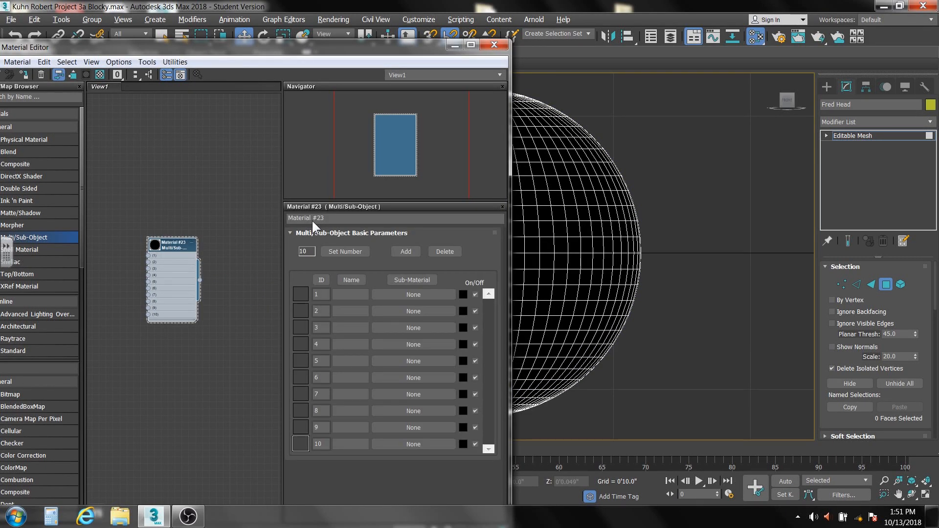
{"action": "left_click", "coordinate": [335, 216]}
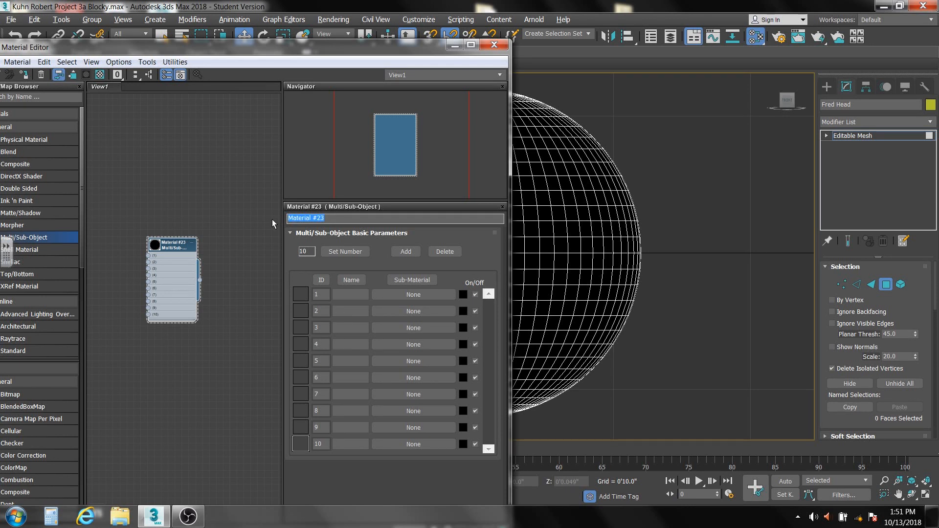
{"action": "type", "text": "Fred"}
Assign a new Standard material to each of the sub-material IDs 1 to 6 of the Fred material.
{"action": "left_click", "coordinate": [398, 294]}
{"action": "double_click", "coordinate": [394, 331]}
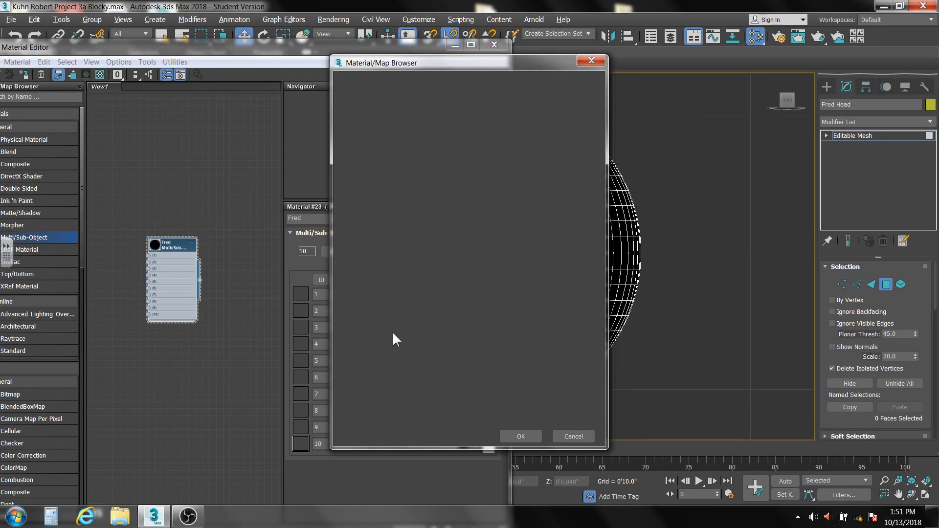
{"action": "left_click", "coordinate": [394, 312]}
{"action": "double_click", "coordinate": [392, 330]}
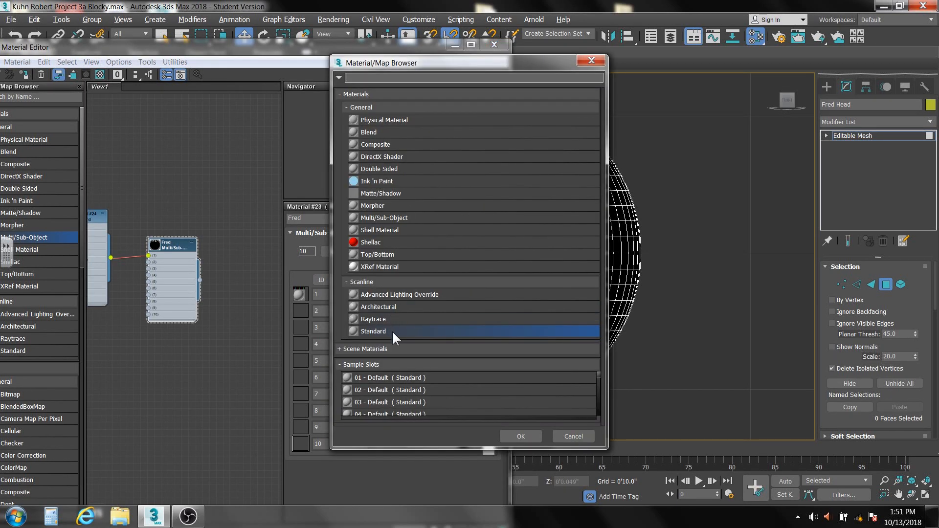
{"action": "left_click", "coordinate": [392, 330]}
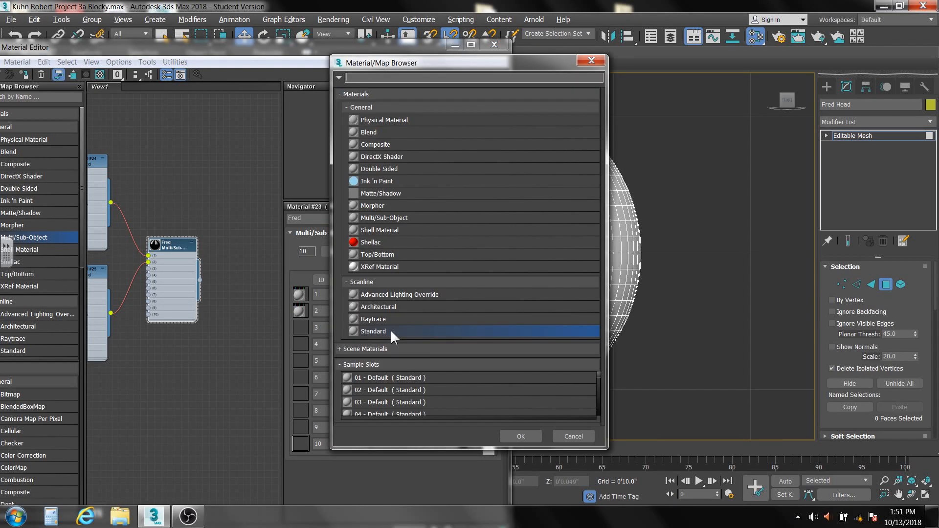
{"action": "double_click", "coordinate": [391, 331]}
{"action": "left_click", "coordinate": [394, 340]}
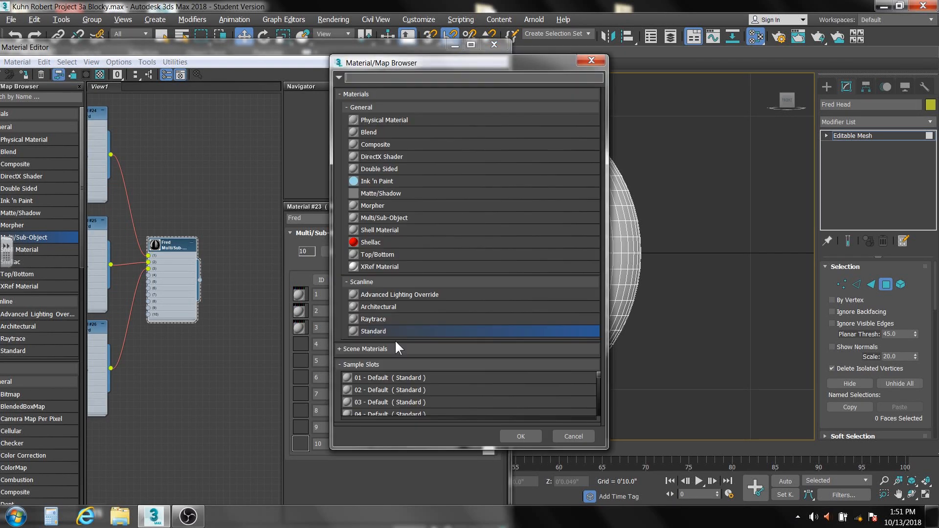
{"action": "double_click", "coordinate": [387, 329]}
{"action": "left_click", "coordinate": [394, 353]}
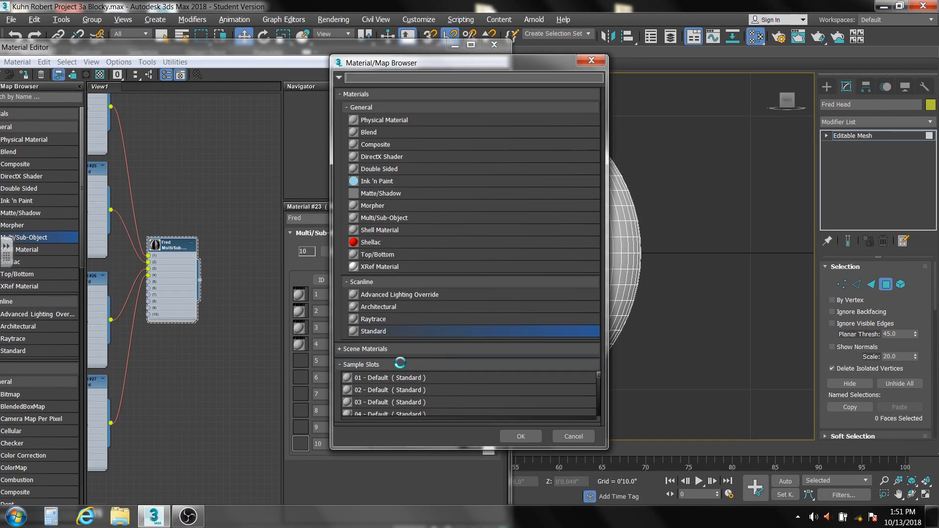
{"action": "double_click", "coordinate": [389, 330]}
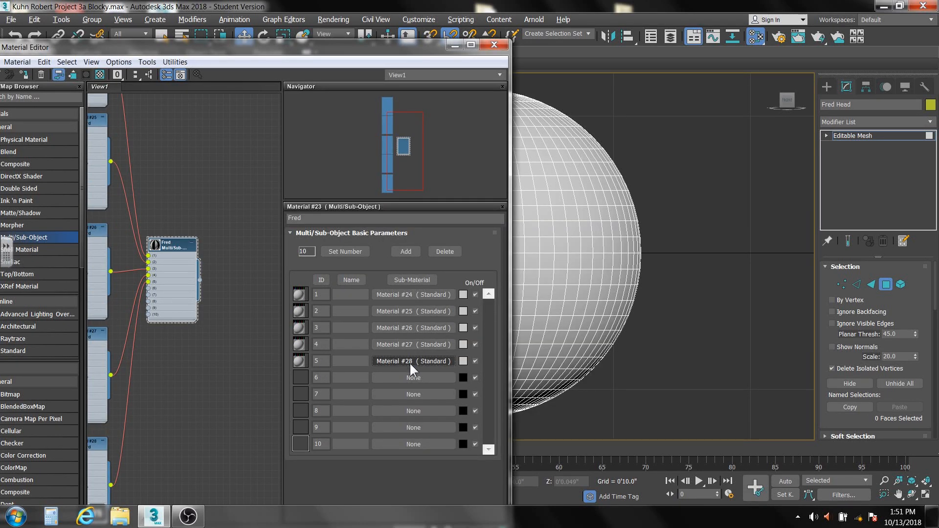
{"action": "left_click", "coordinate": [424, 377]}
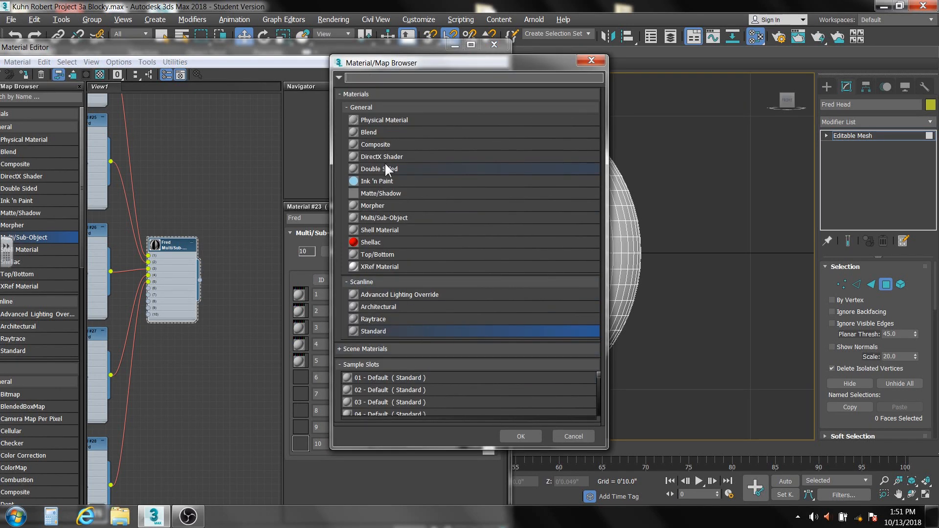
{"action": "double_click", "coordinate": [387, 331]}
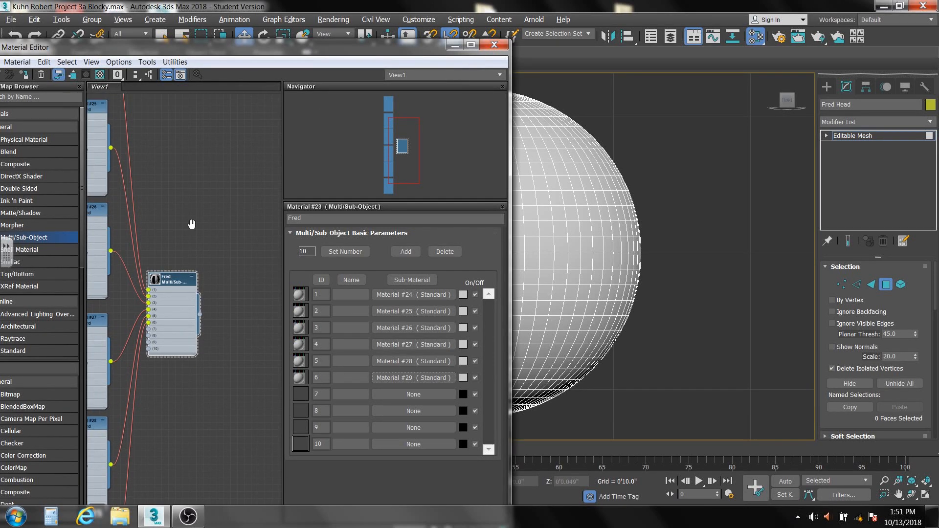
Set the diffuse color of sub-material 1 (Material #24) to red with RGB 150, 41, 41.
{"action": "middle_click_drag", "start_coordinate": [193, 220], "coordinate": [254, 424]}
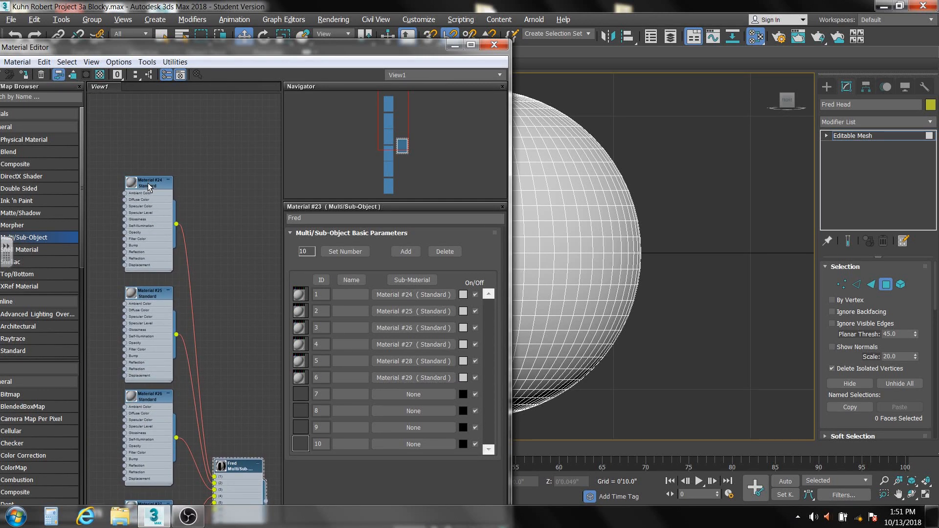
{"action": "double_click", "coordinate": [148, 185]}
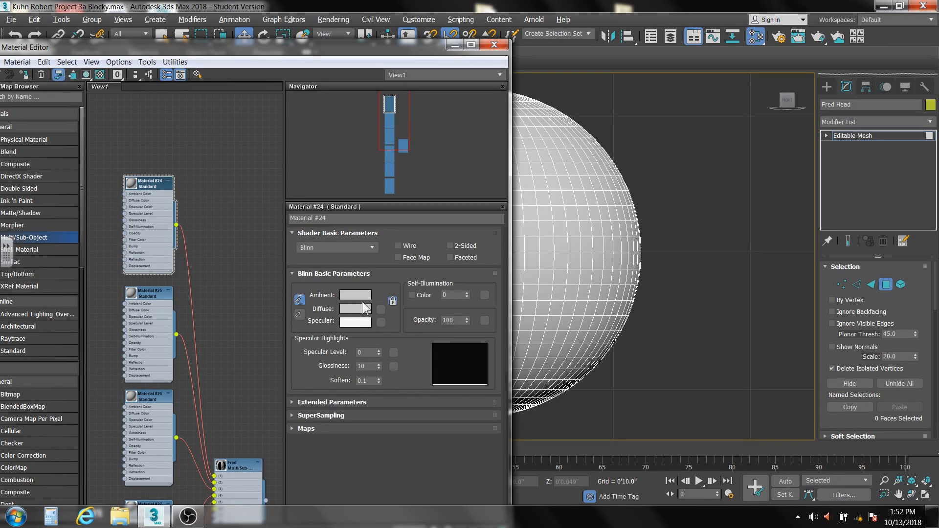
{"action": "left_click", "coordinate": [362, 308]}
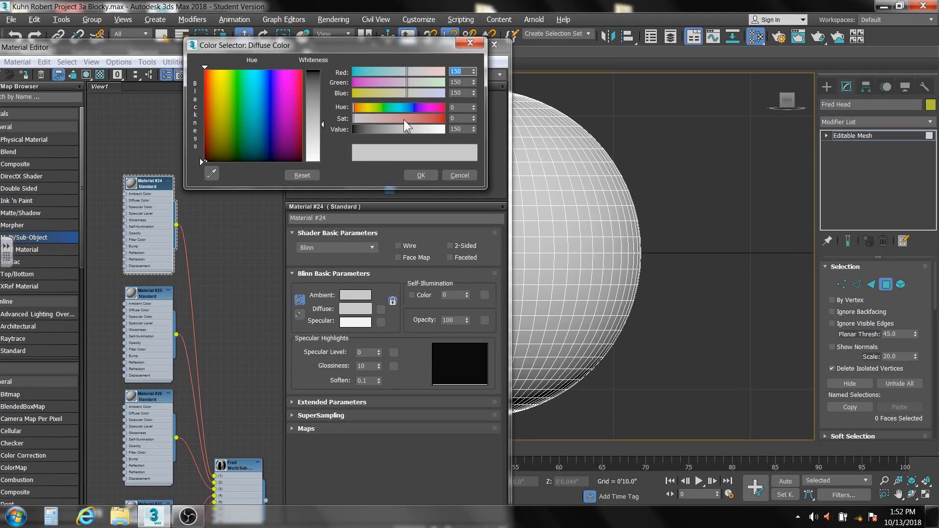
{"action": "left_click_drag", "start_coordinate": [427, 118], "coordinate": [418, 119]}
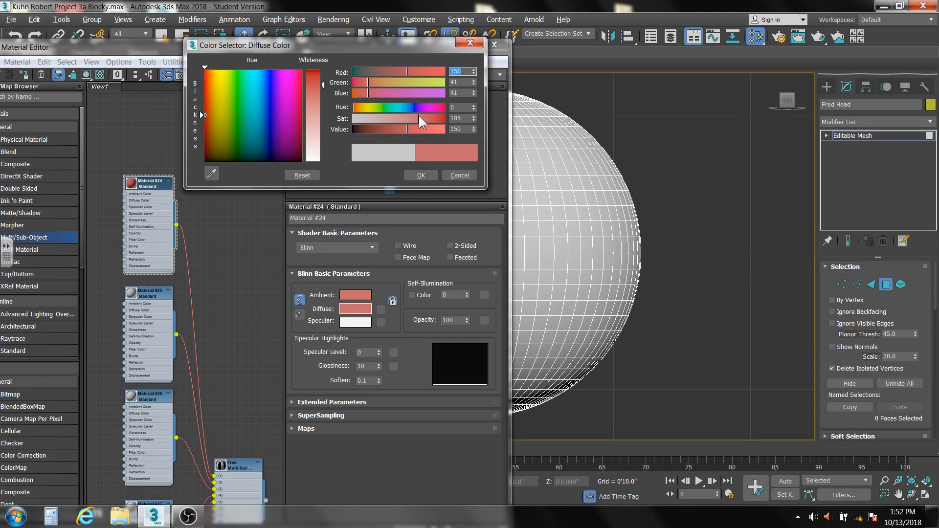
{"action": "left_click", "coordinate": [421, 175]}
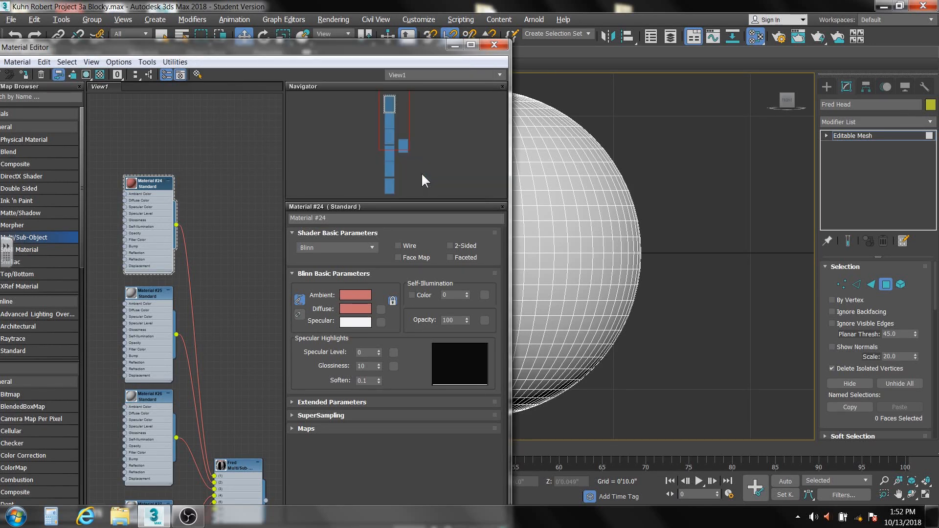
Set the diffuse color of sub-material 2 (Material #25) to a skin tone with RGB 255, 234, 204 and close the Material Editor.
{"action": "double_click", "coordinate": [145, 293]}
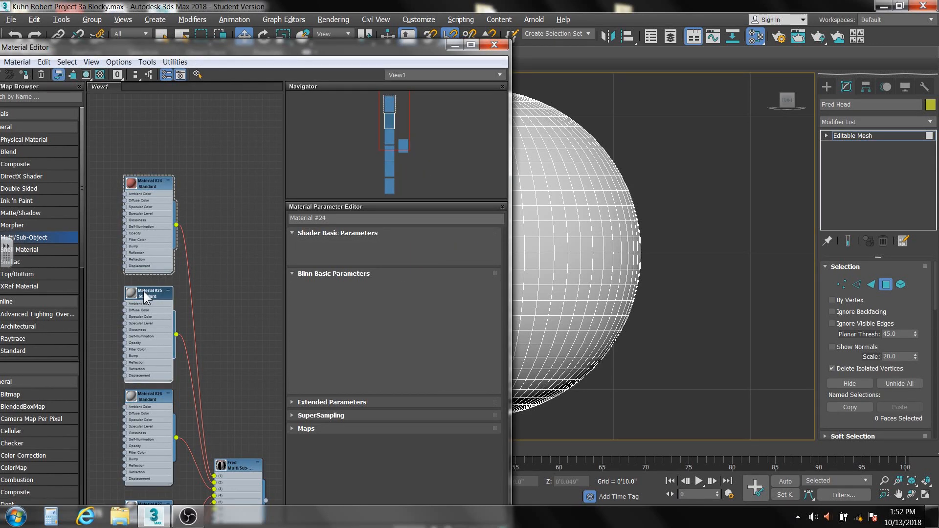
{"action": "left_click", "coordinate": [350, 309]}
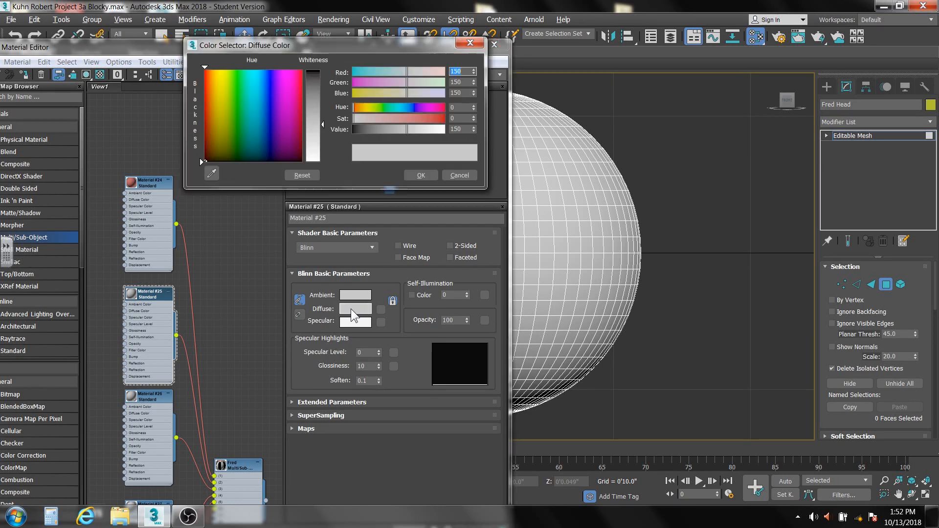
{"action": "left_click_drag", "start_coordinate": [474, 73], "coordinate": [476, 19]}
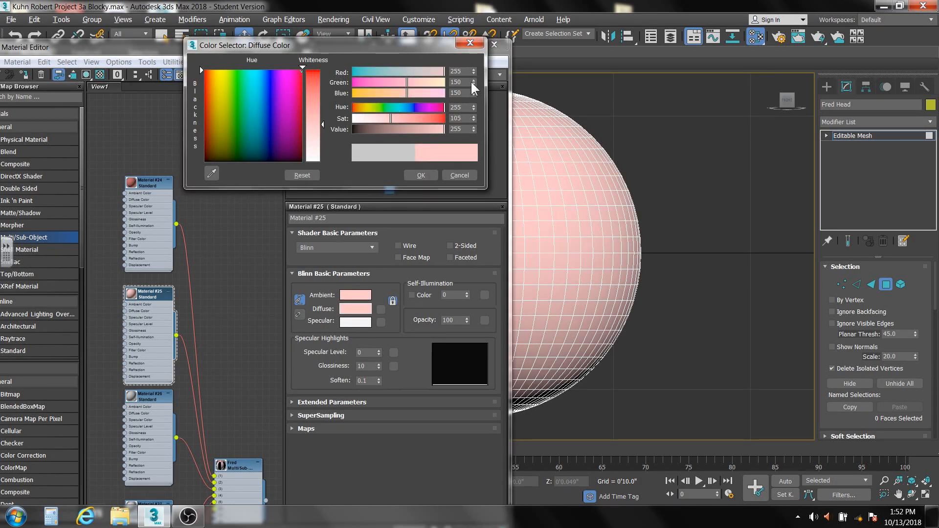
{"action": "left_click_drag", "start_coordinate": [472, 81], "coordinate": [470, 44]}
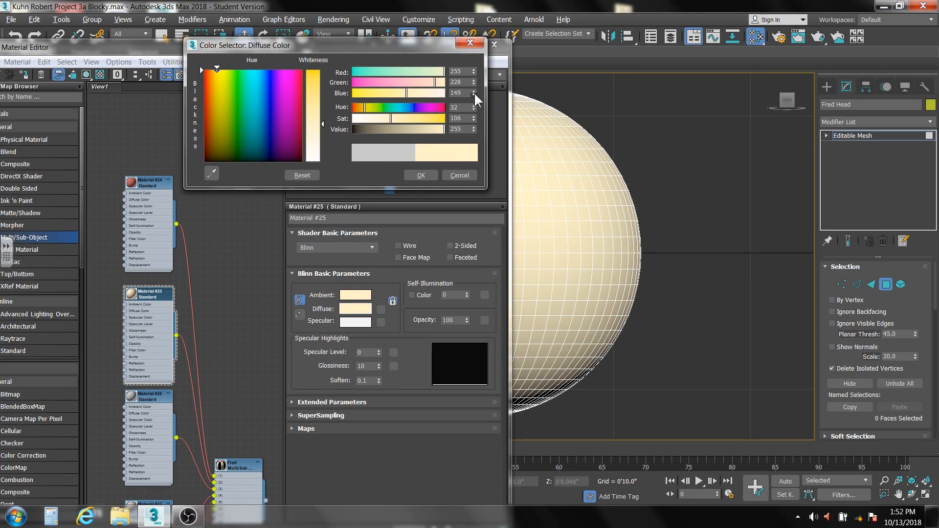
{"action": "left_click_drag", "start_coordinate": [474, 92], "coordinate": [476, 69]}
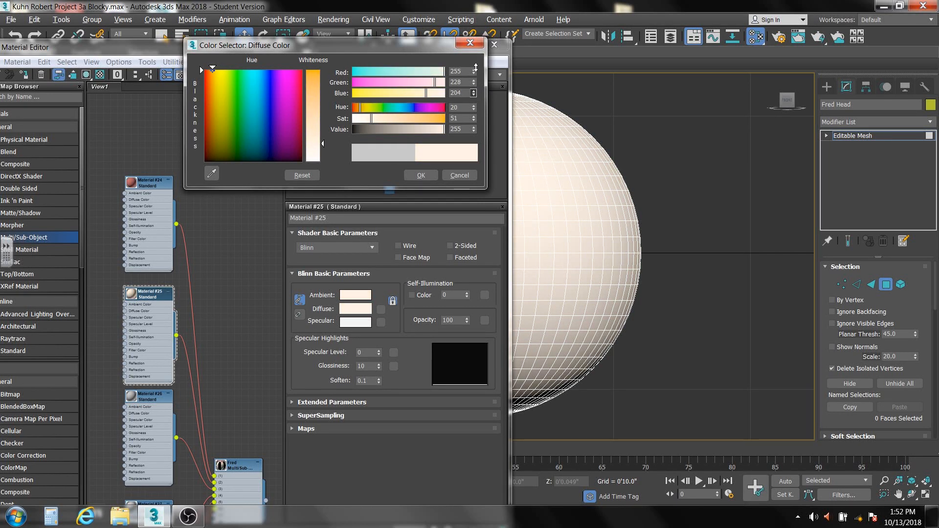
{"action": "left_click", "coordinate": [473, 79]}
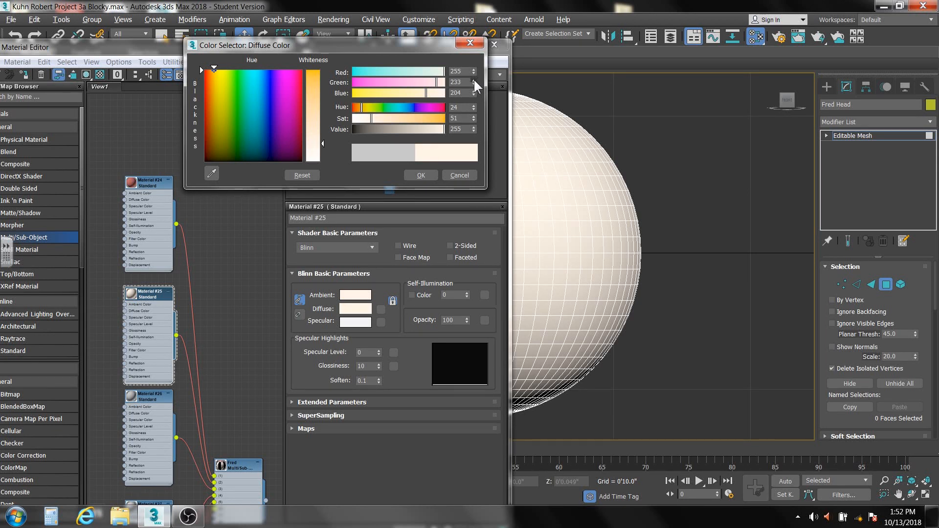
{"action": "left_click", "coordinate": [473, 79]}
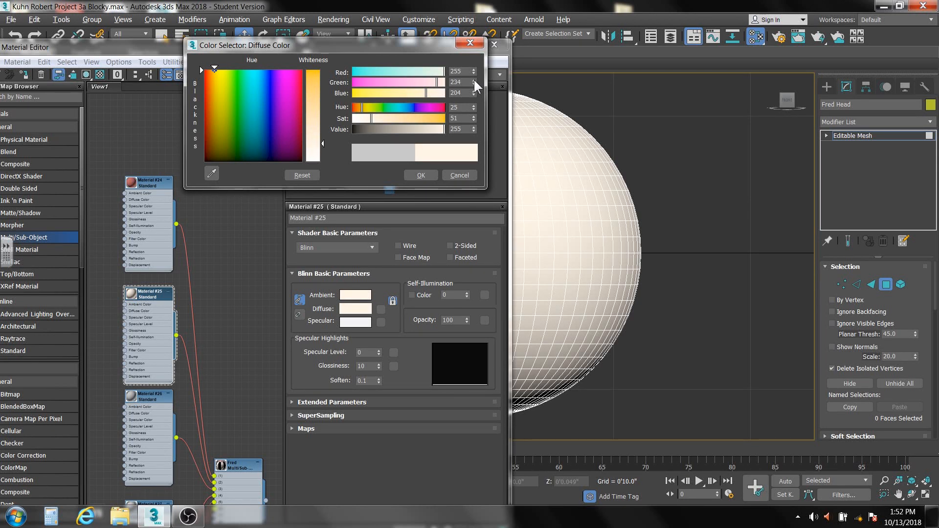
{"action": "left_click", "coordinate": [410, 177]}
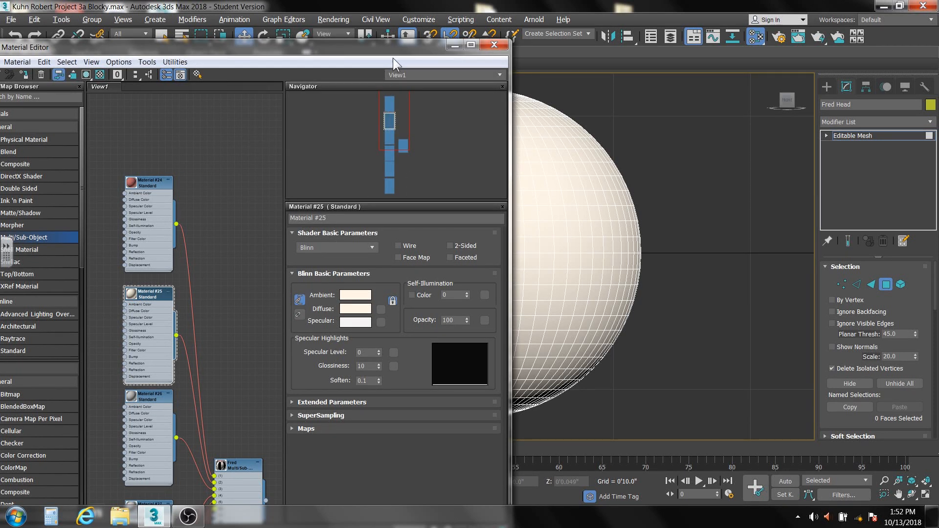
{"action": "left_click", "coordinate": [494, 43]}
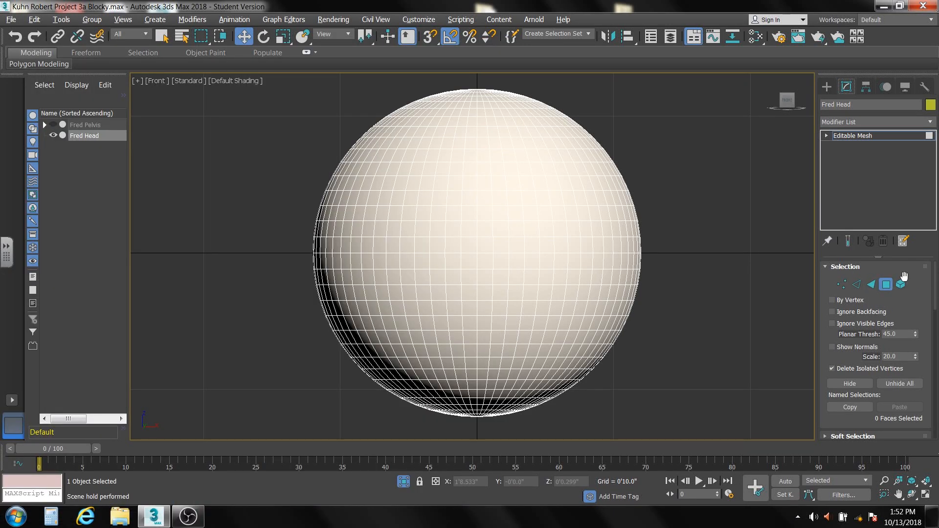
Select the whole head as an element to check its material ID, clear the selection and return to Polygon level.
{"action": "left_click", "coordinate": [900, 284]}
{"action": "left_click", "coordinate": [553, 244]}
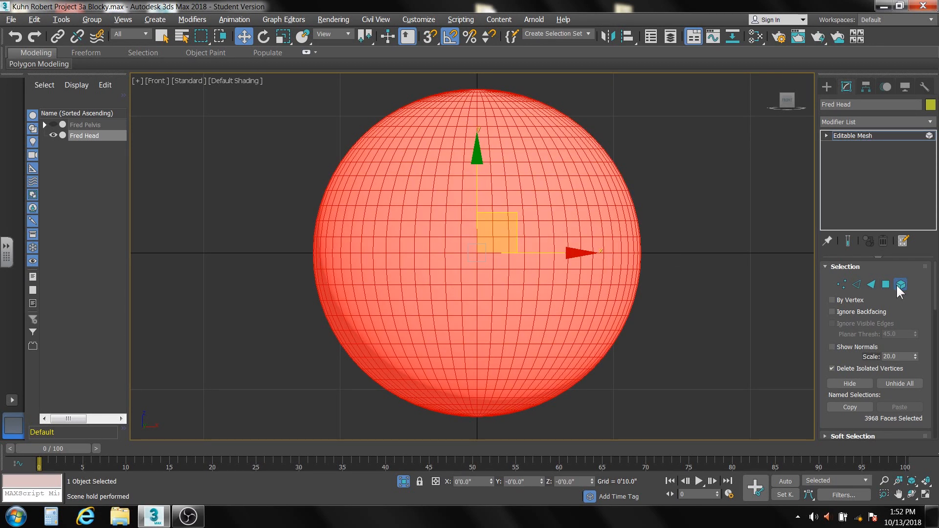
{"action": "left_click_drag", "start_coordinate": [934, 282], "coordinate": [913, 394]}
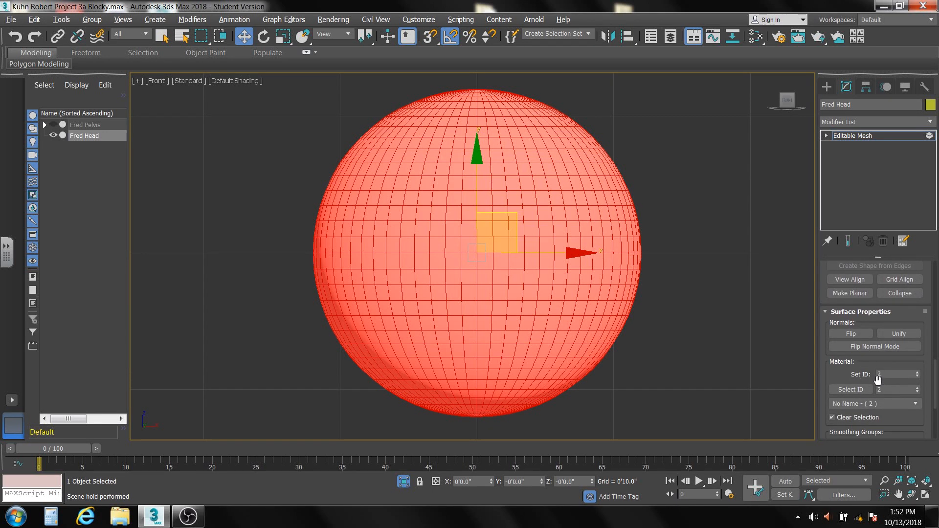
{"action": "left_click_drag", "start_coordinate": [935, 384], "coordinate": [938, 283]}
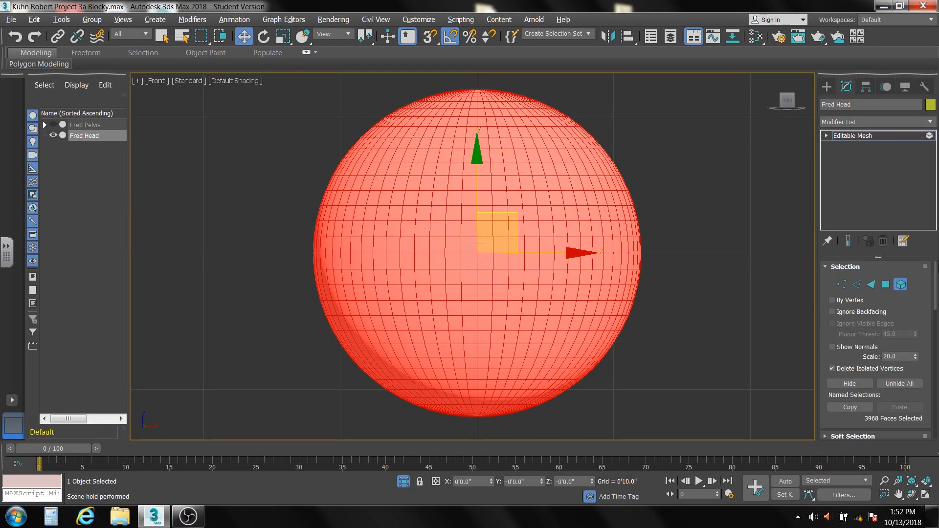
{"action": "left_click", "coordinate": [659, 289]}
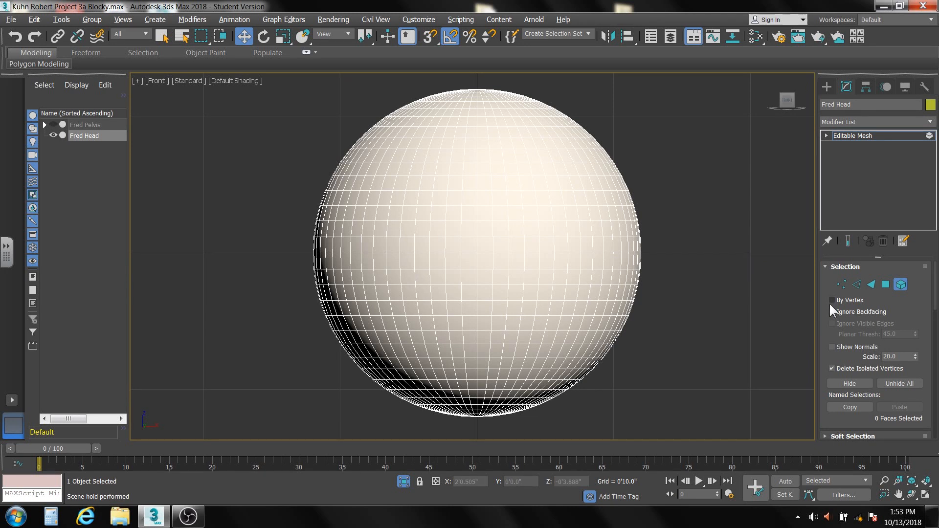
{"action": "left_click", "coordinate": [884, 286]}
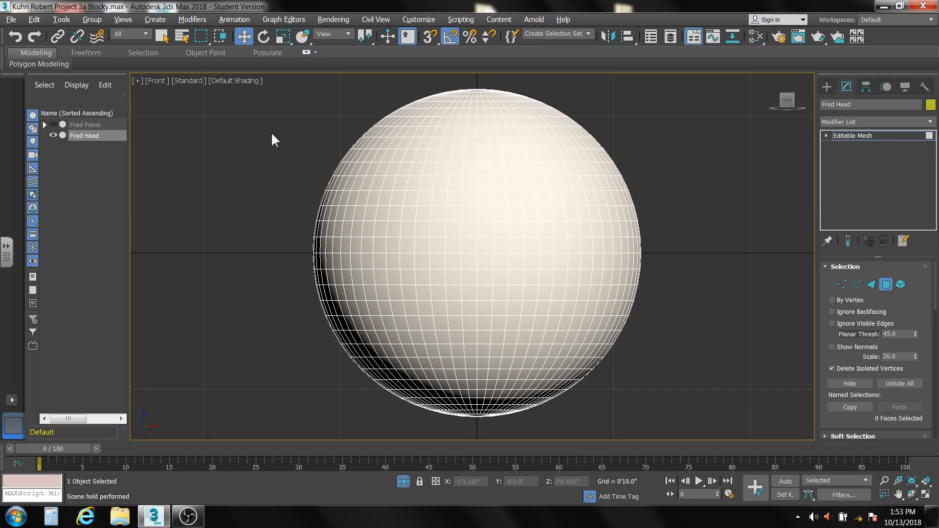
Try to select a horizontal row of polygons across the lower front of the head using the Select tool.
{"action": "left_click", "coordinate": [158, 37]}
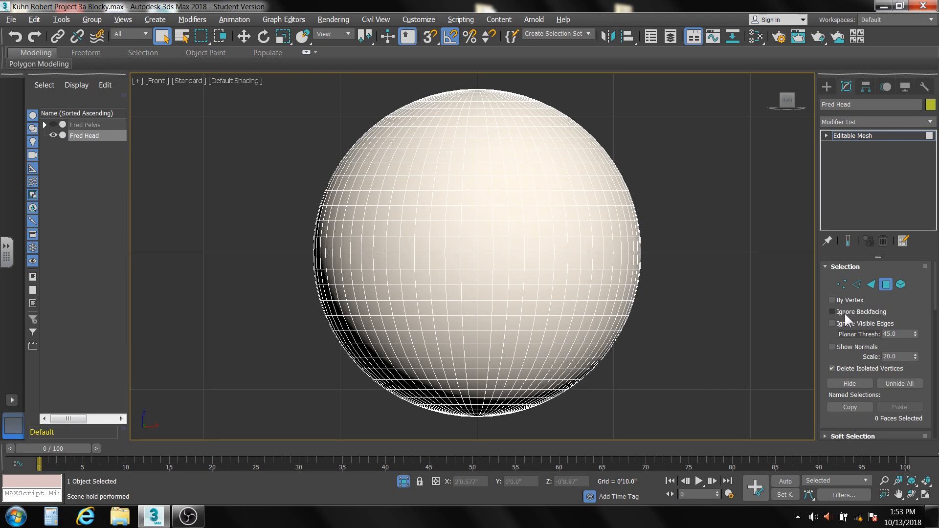
{"action": "left_click_drag", "start_coordinate": [453, 325], "coordinate": [535, 323]}
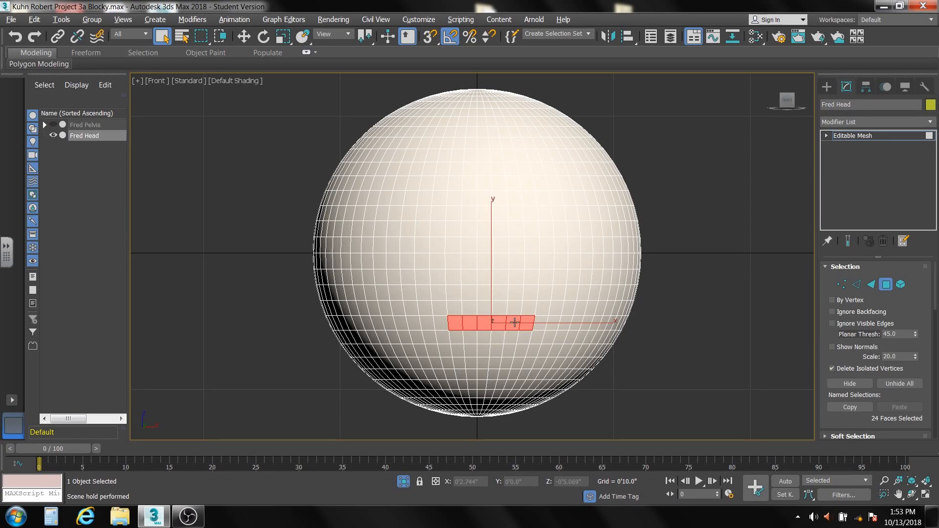
{"action": "middle_click_drag", "start_coordinate": [516, 322], "coordinate": [573, 320], "text": "alt"}
{"action": "key", "text": "f"}
{"action": "left_click", "coordinate": [689, 297]}
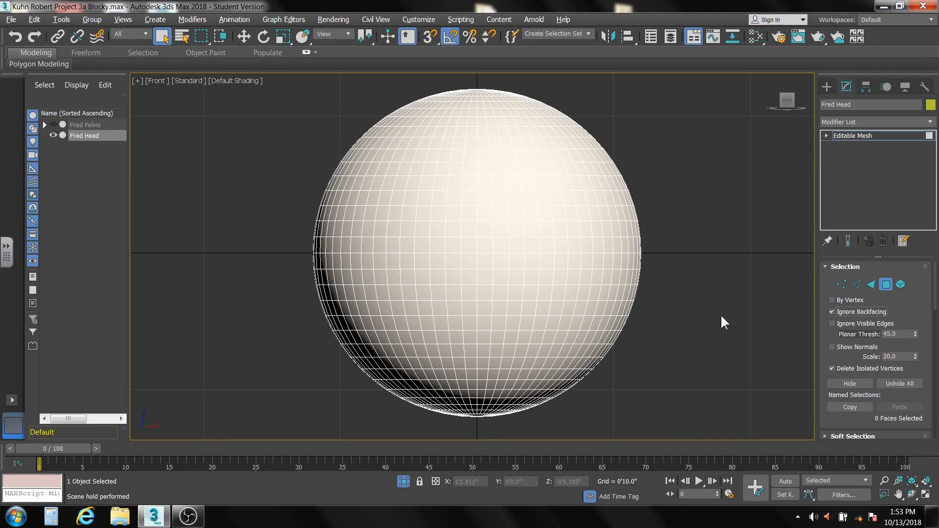
With Ignore Backfacing on, select a row of ten polygons on the lower front of the head as the mouth and assign material ID 1.
{"action": "left_click", "coordinate": [428, 321]}
{"action": "left_click_drag", "start_coordinate": [465, 322], "coordinate": [547, 313]}
{"action": "left_click", "coordinate": [430, 310]}
{"action": "left_click", "coordinate": [413, 307]}
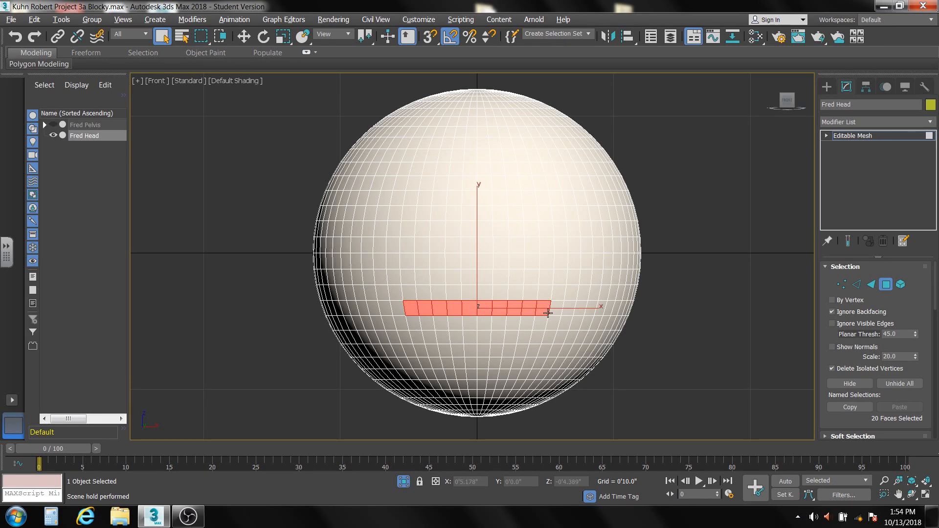
{"action": "mouse_move", "coordinate": [415, 325]}
{"action": "middle_mouse_down", "text": "alt"}
{"action": "mouse_move", "coordinate": [572, 324]}
{"action": "mouse_move", "coordinate": [429, 319]}
{"action": "middle_mouse_up", "text": "alt"}
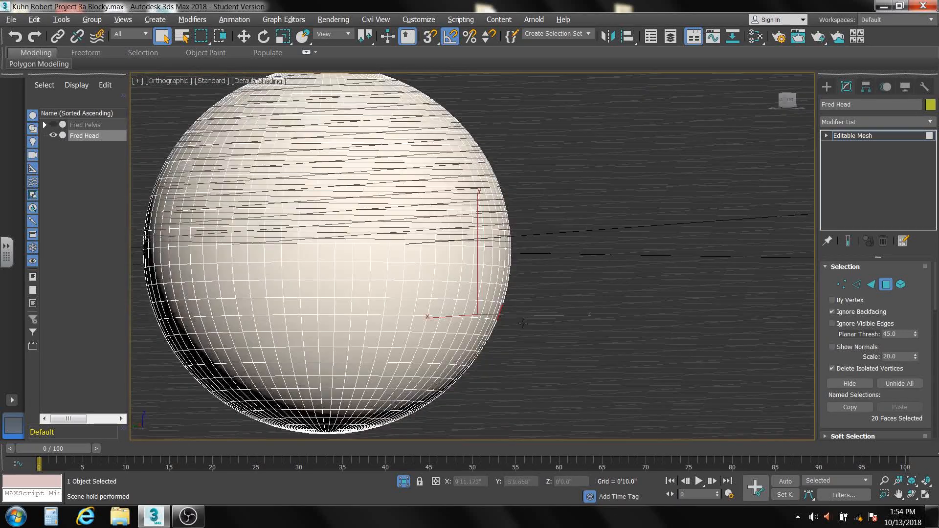
{"action": "key", "text": "f"}
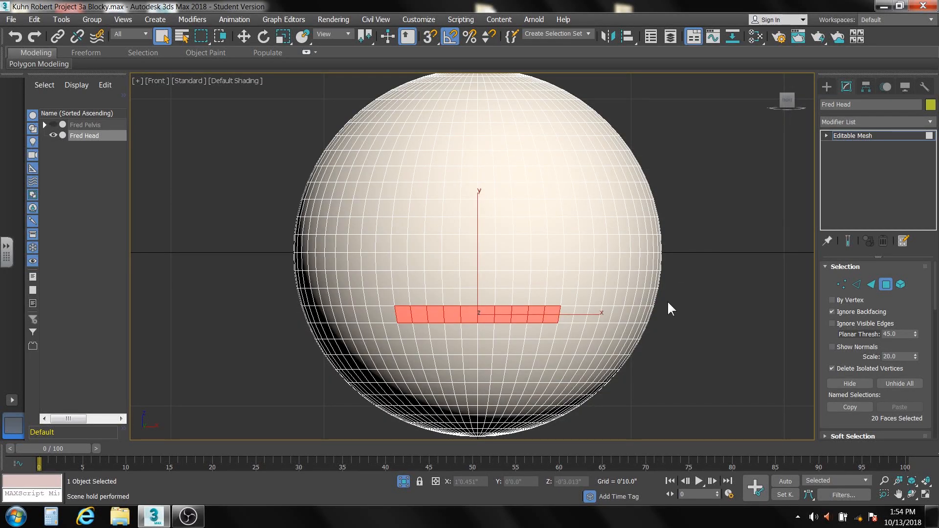
{"action": "left_click_drag", "start_coordinate": [936, 304], "coordinate": [929, 405]}
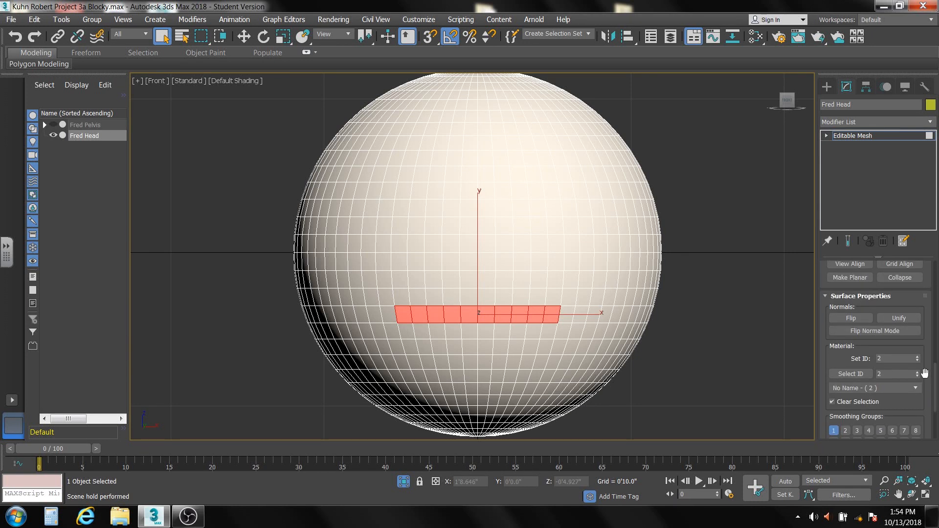
{"action": "left_click", "coordinate": [704, 292]}
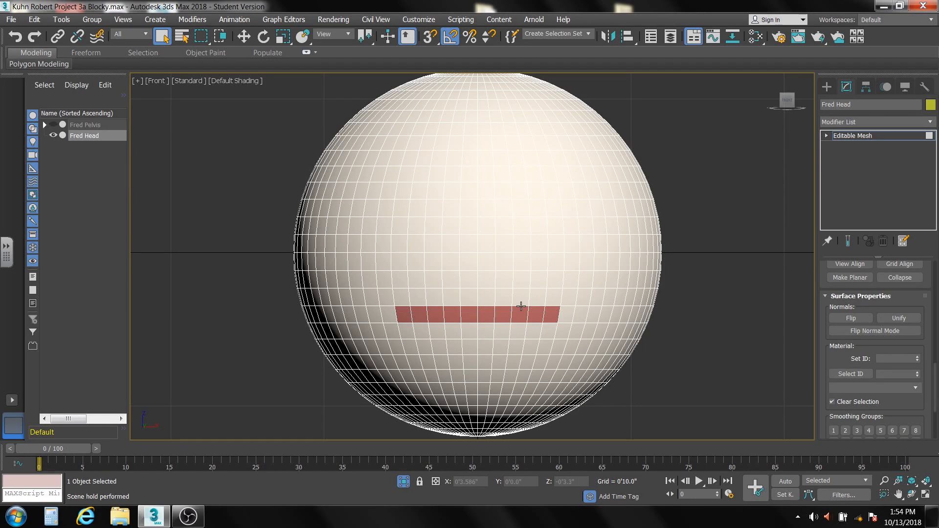
Switch the head mesh to Vertex level and enable Use Soft Selection.
{"action": "left_click", "coordinate": [826, 135]}
{"action": "left_click", "coordinate": [848, 145]}
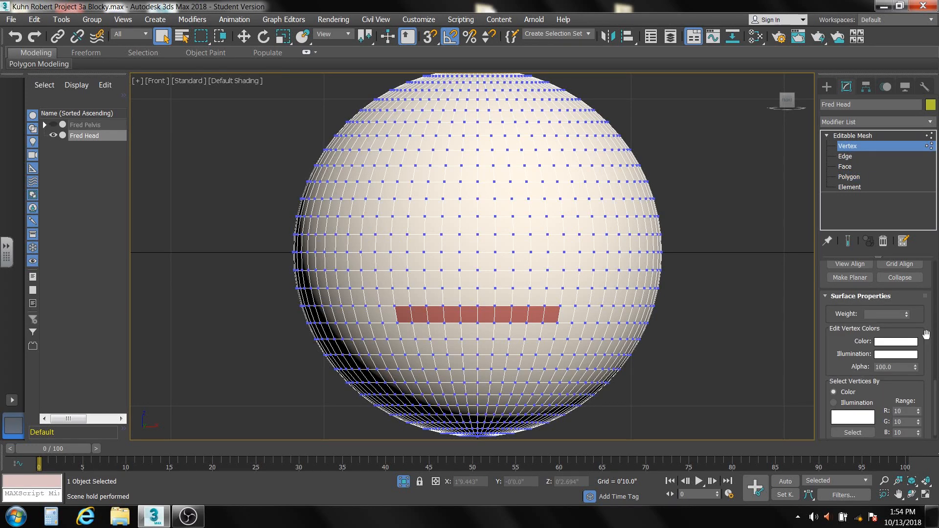
{"action": "left_click_drag", "start_coordinate": [933, 401], "coordinate": [938, 302]}
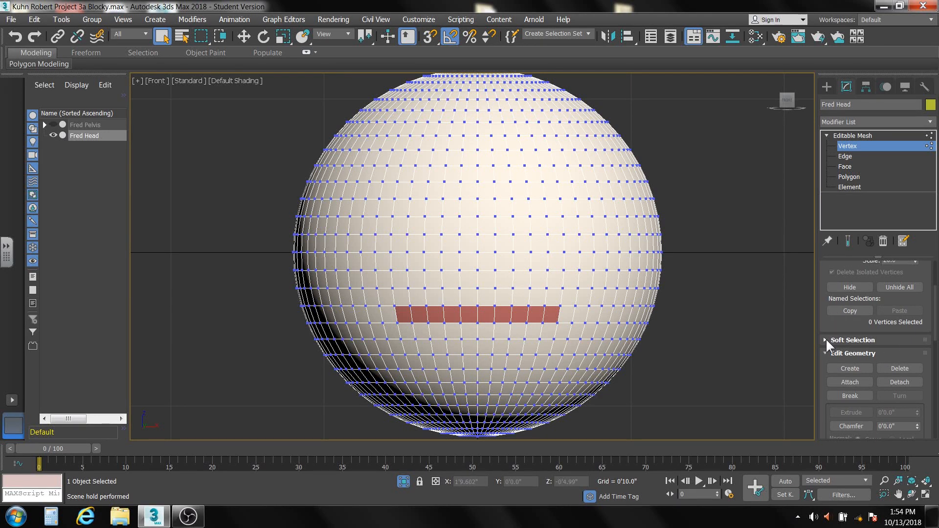
{"action": "left_click", "coordinate": [825, 339]}
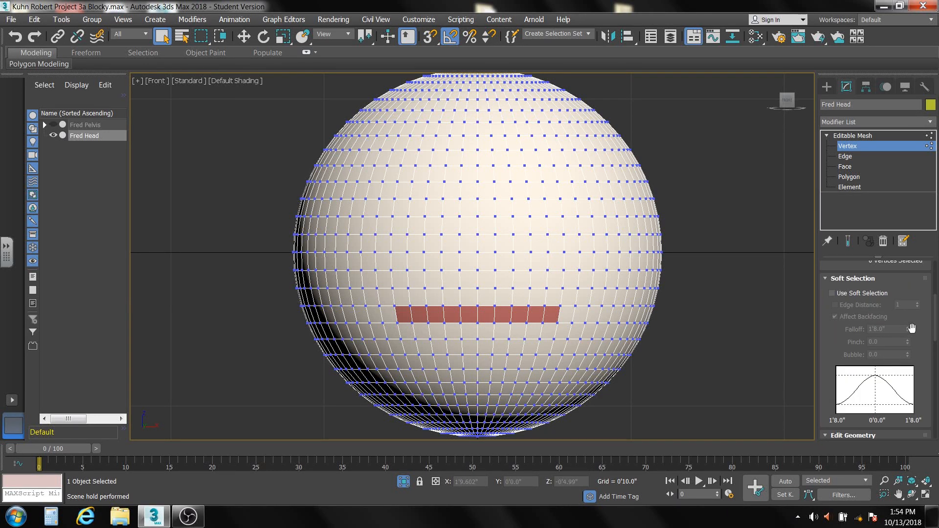
{"action": "left_click", "coordinate": [833, 294]}
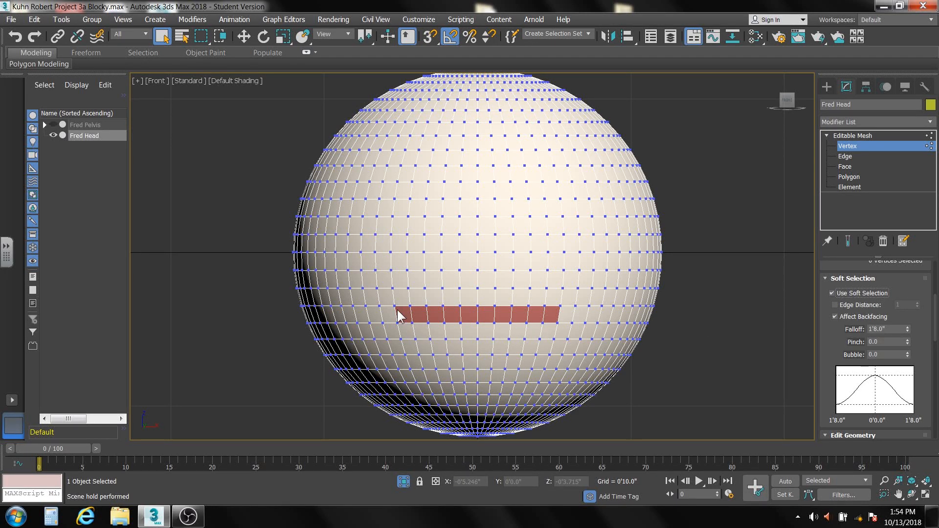
Select the four vertices at both ends of the mouth, set the soft selection falloff to 0'6.0" and activate Move.
{"action": "left_click_drag", "start_coordinate": [389, 300], "coordinate": [403, 327]}
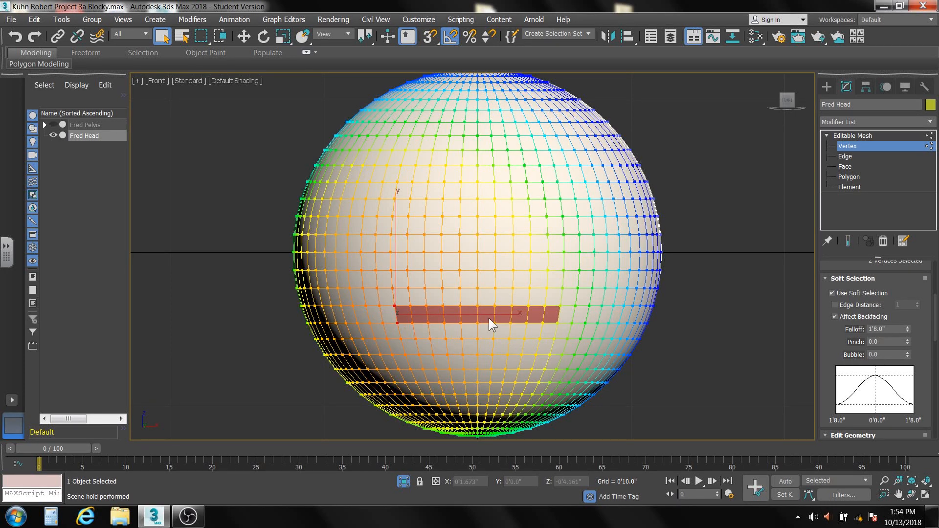
{"action": "left_click_drag", "start_coordinate": [567, 296], "coordinate": [553, 328], "text": "ctrl"}
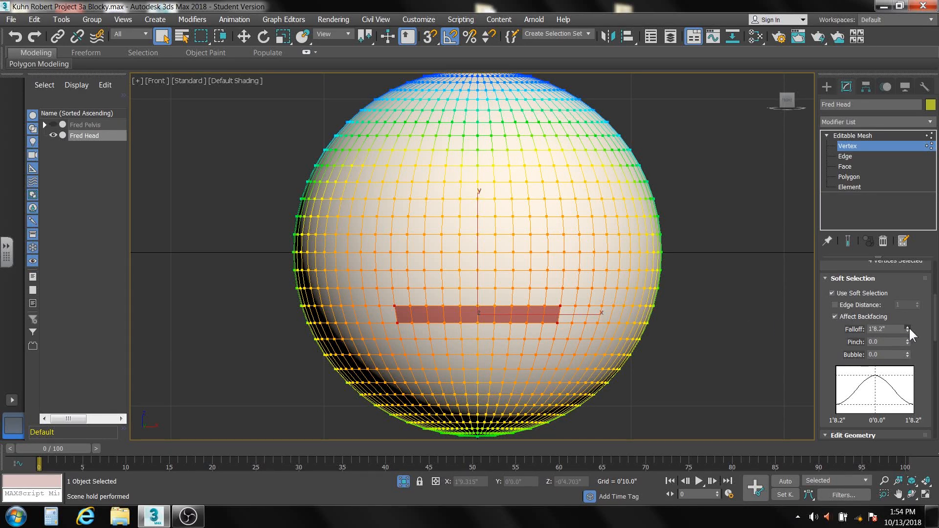
{"action": "left_click_drag", "start_coordinate": [908, 328], "coordinate": [913, 362]}
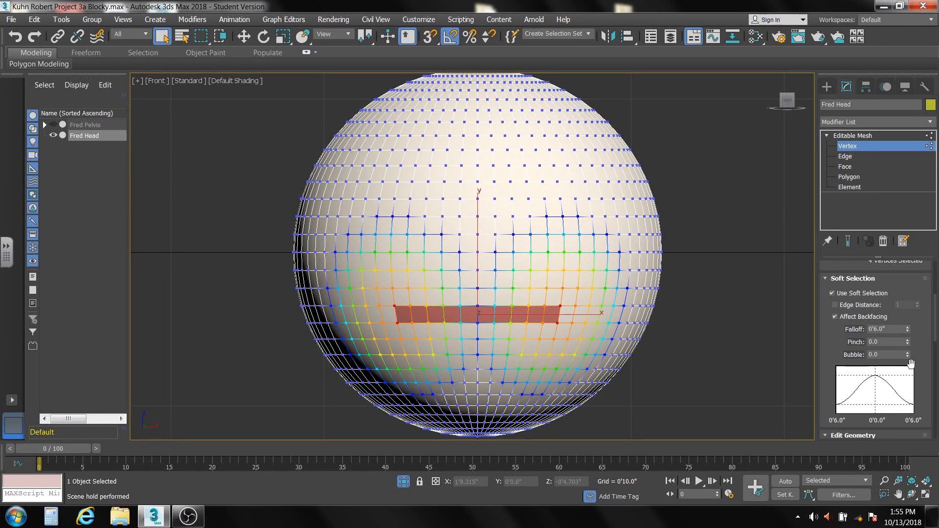
{"action": "left_click", "coordinate": [246, 37]}
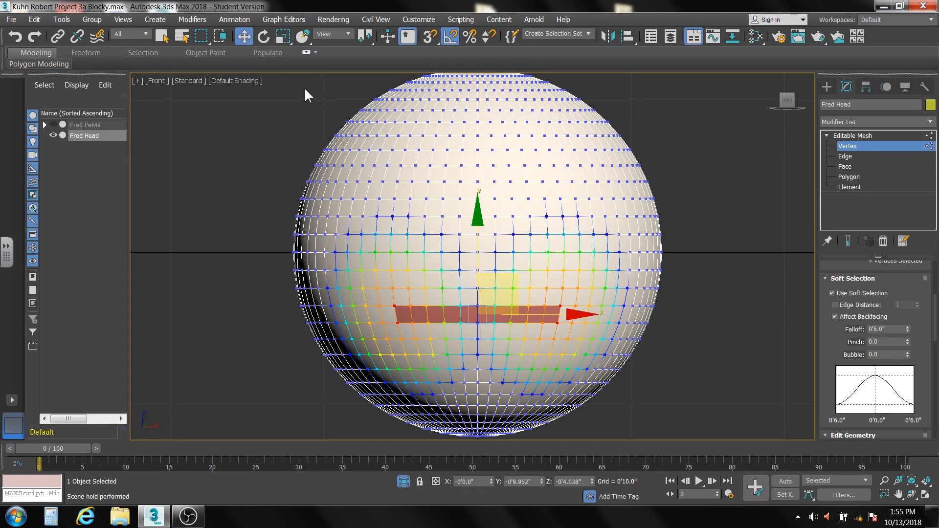
Try moving the four mouth-end vertices with soft selection, and turn off Use Soft Selection.
{"action": "left_click_drag", "start_coordinate": [475, 220], "coordinate": [493, 176]}
{"action": "right_click", "coordinate": [493, 177]}
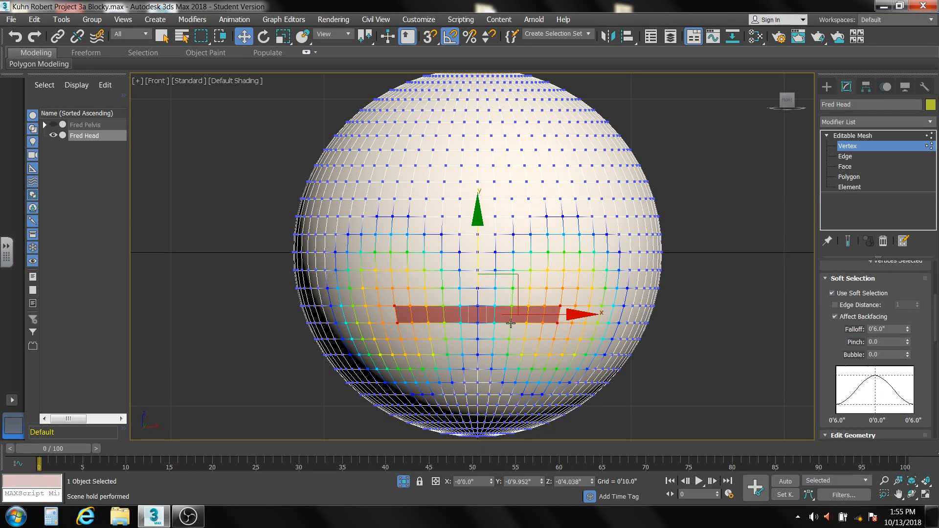
{"action": "left_click", "coordinate": [832, 293]}
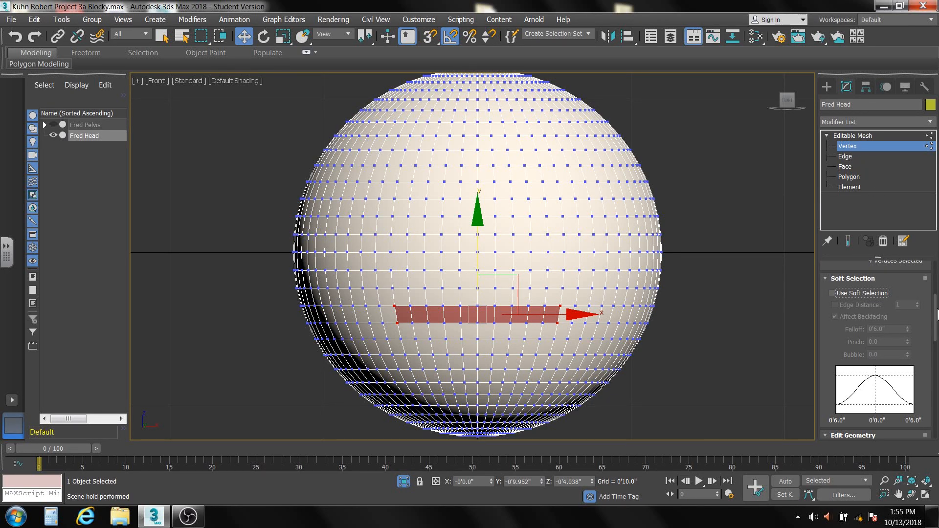
At Edge level, cut a horizontal line across the upper part of the ten red mouth polygons, from end to end.
{"action": "left_click_drag", "start_coordinate": [936, 312], "coordinate": [935, 270]}
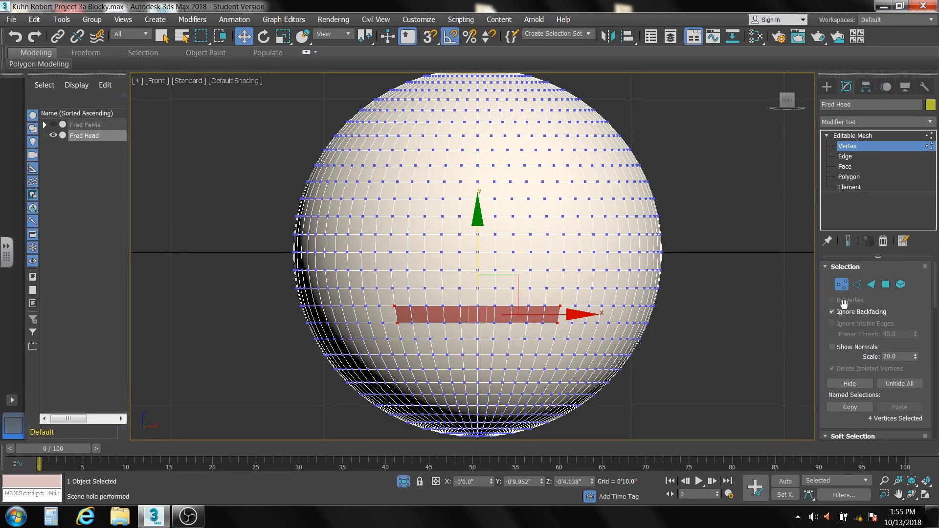
{"action": "left_click", "coordinate": [856, 284]}
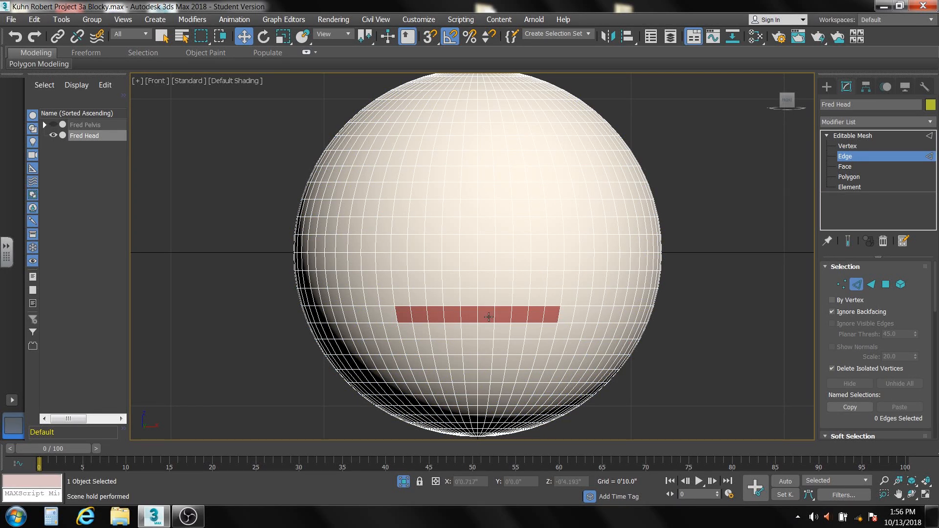
{"action": "scroll", "coordinate": [488, 316], "scroll_direction": "up", "scroll_amount": 6}
{"action": "middle_click_drag", "start_coordinate": [487, 317], "coordinate": [519, 320]}
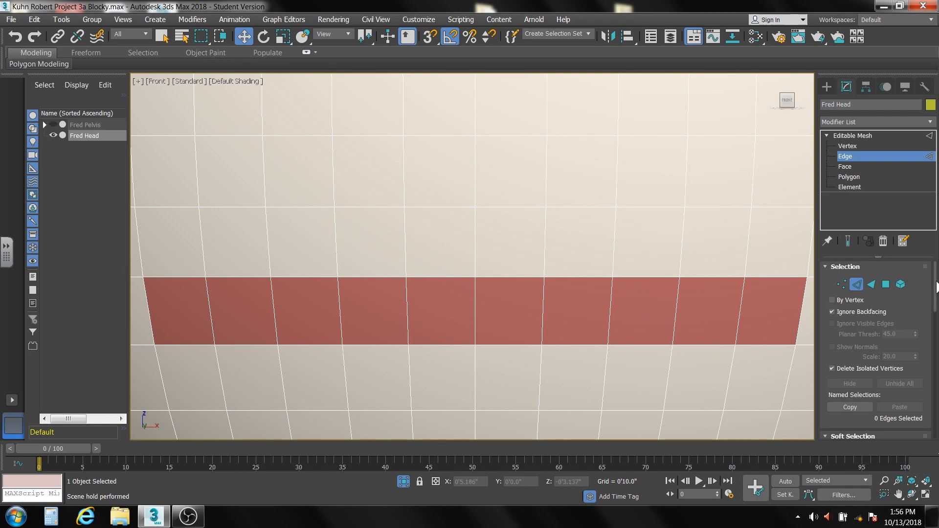
{"action": "left_click_drag", "start_coordinate": [936, 288], "coordinate": [929, 369]}
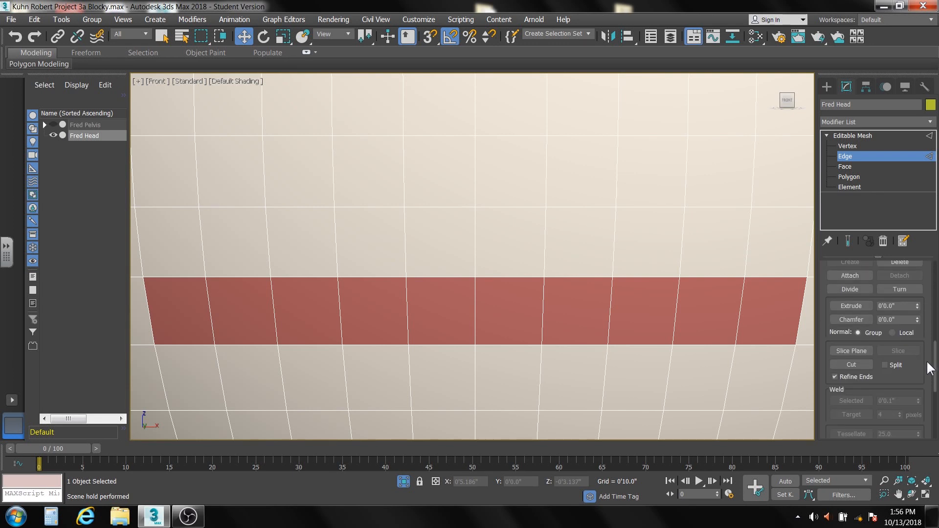
{"action": "left_click", "coordinate": [835, 362]}
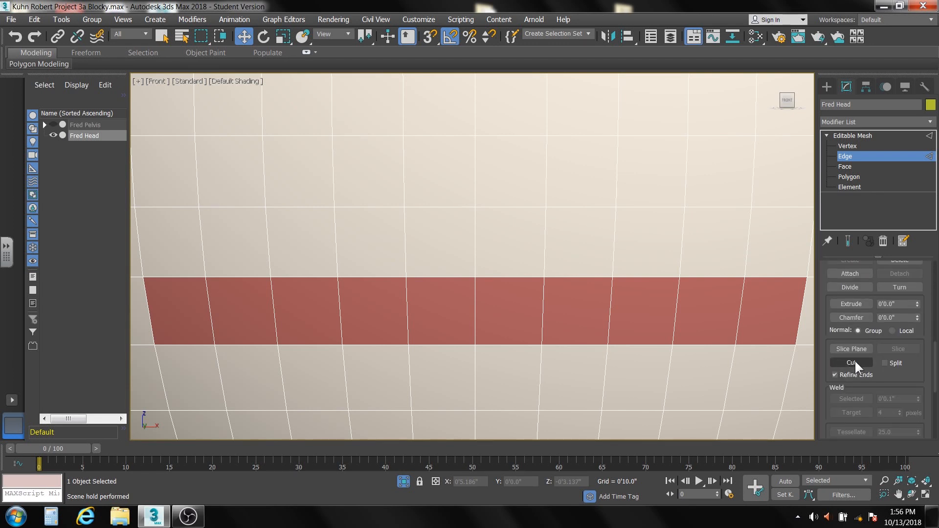
{"action": "left_click", "coordinate": [855, 359]}
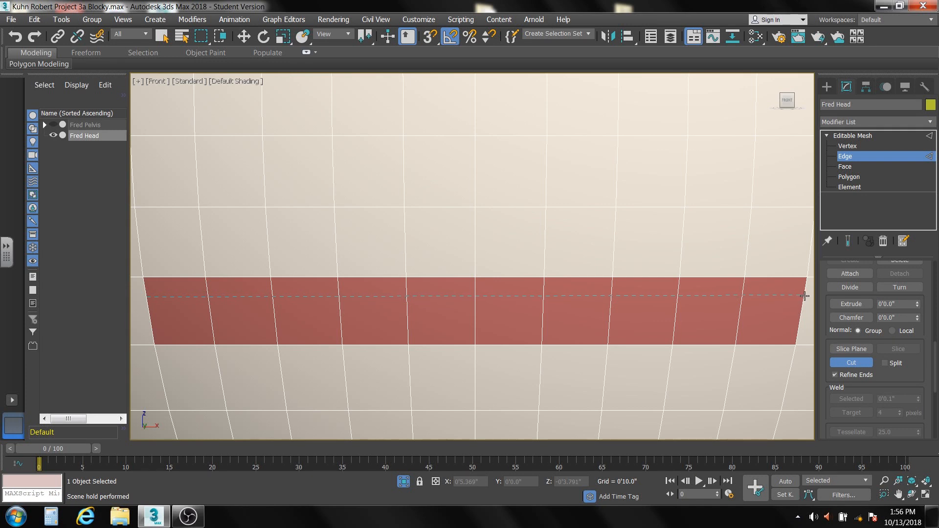
{"action": "left_click", "coordinate": [805, 296]}
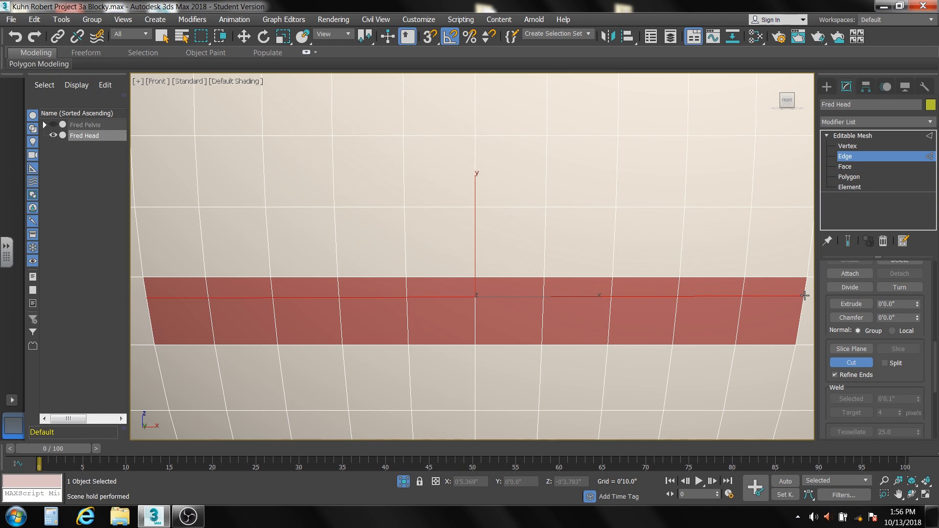
Cut a second line just below the first, meeting it at both mouth ends to outline a thin slit, and exit Cut.
{"action": "left_click", "coordinate": [804, 296]}
{"action": "left_click", "coordinate": [741, 301]}
{"action": "left_click", "coordinate": [209, 304]}
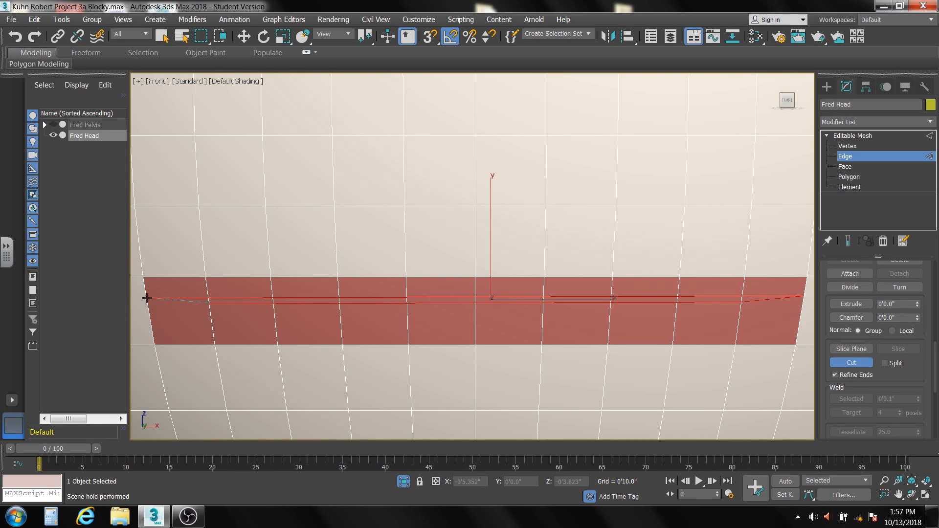
{"action": "left_click", "coordinate": [147, 299]}
{"action": "left_click", "coordinate": [149, 302]}
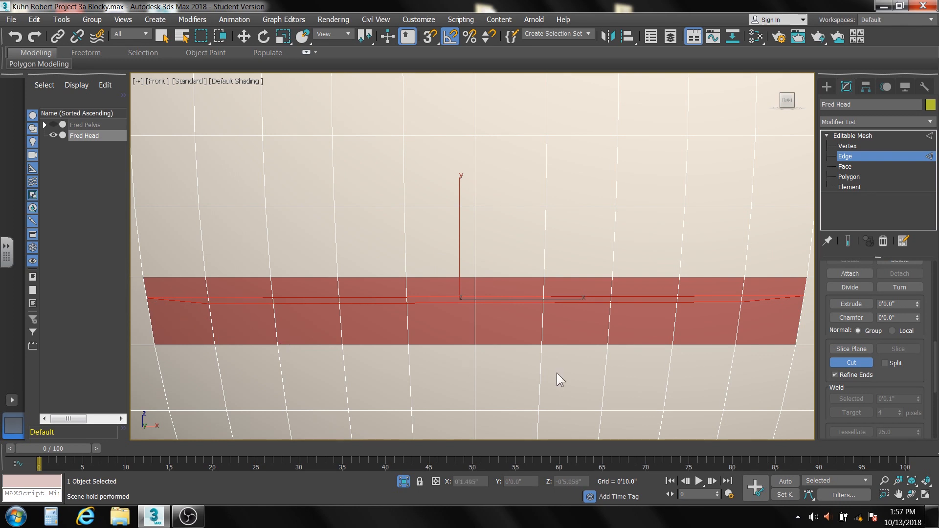
{"action": "left_click", "coordinate": [858, 362]}
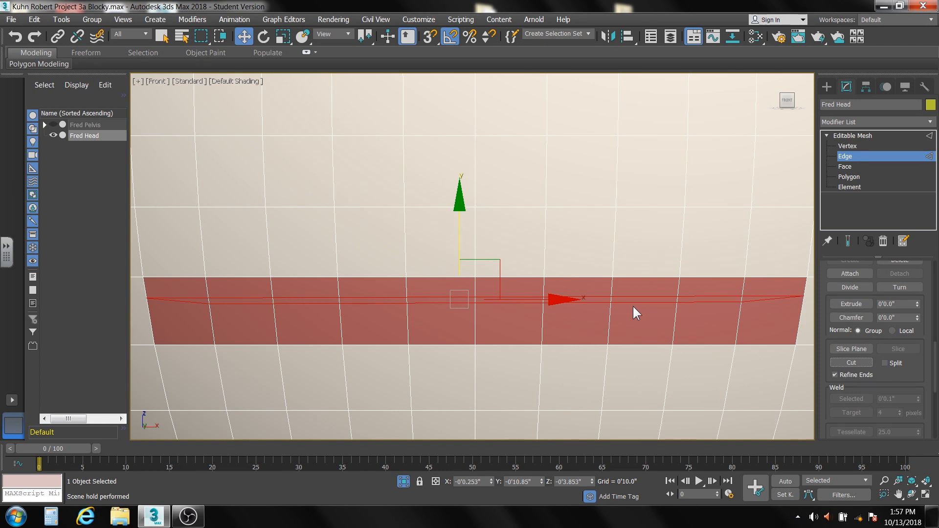
At Polygon level, select all the thin polygons between the two mouth cuts and delete them to open the slit.
{"action": "left_click", "coordinate": [849, 177]}
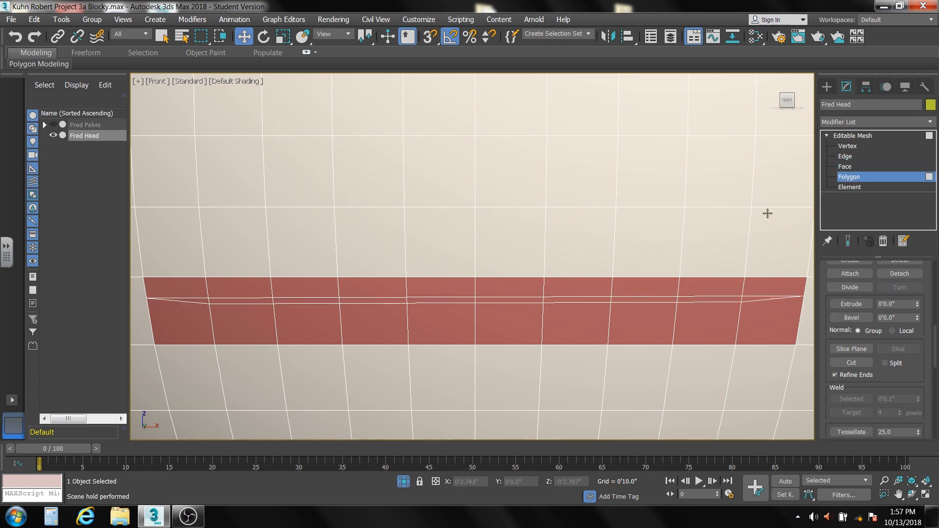
{"action": "left_click", "coordinate": [203, 301]}
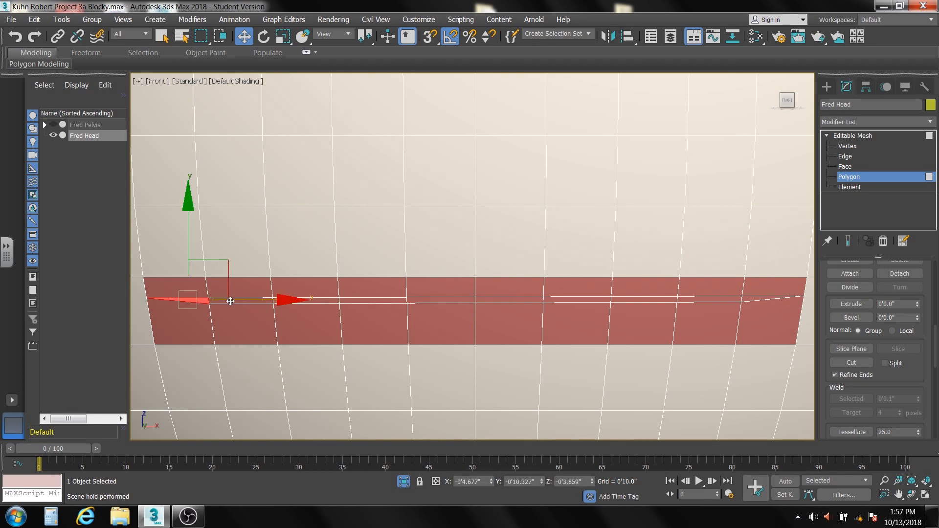
{"action": "left_click_drag", "start_coordinate": [230, 301], "coordinate": [299, 301]}
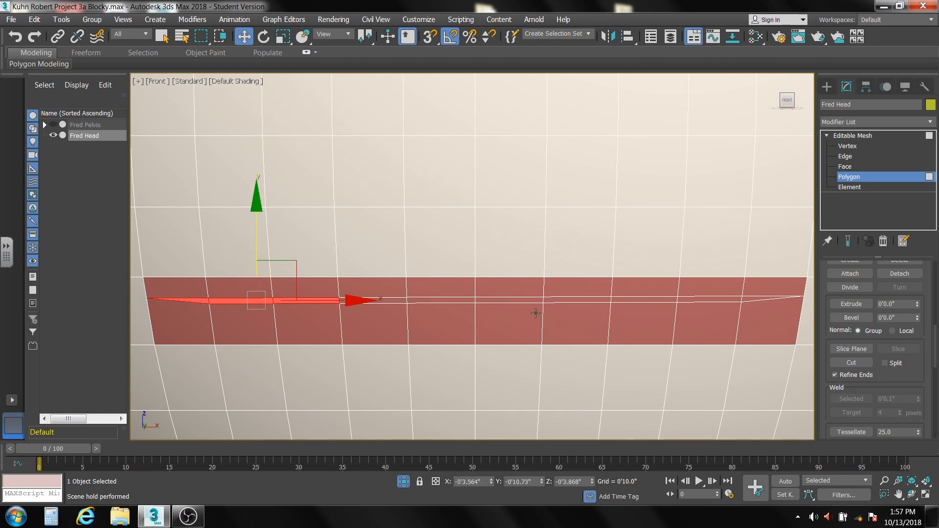
{"action": "left_click", "coordinate": [743, 301]}
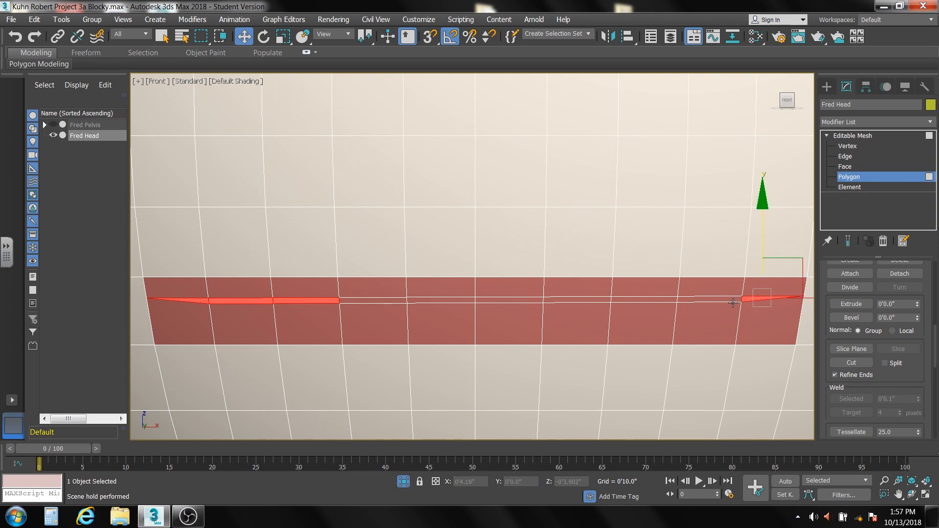
{"action": "left_click_drag", "start_coordinate": [729, 301], "coordinate": [445, 299]}
{"action": "left_click", "coordinate": [381, 303], "text": "ctrl"}
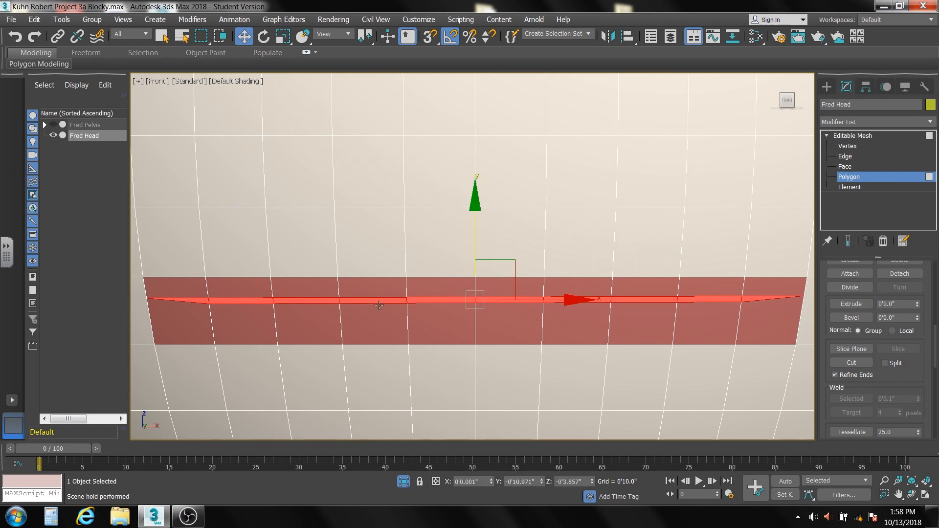
{"action": "key", "text": "Delete"}
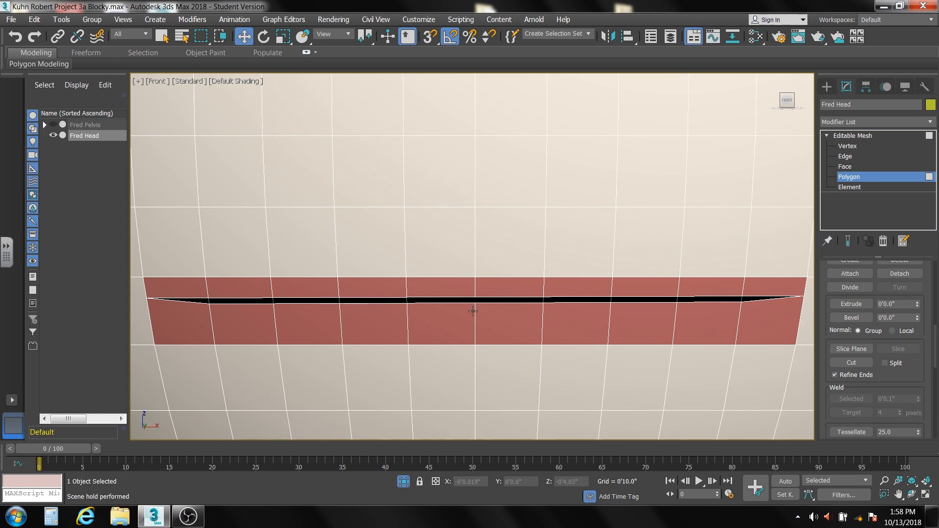
At Vertex level, try moving the middle vertex on the slit's lower edge downward.
{"action": "left_click", "coordinate": [843, 145]}
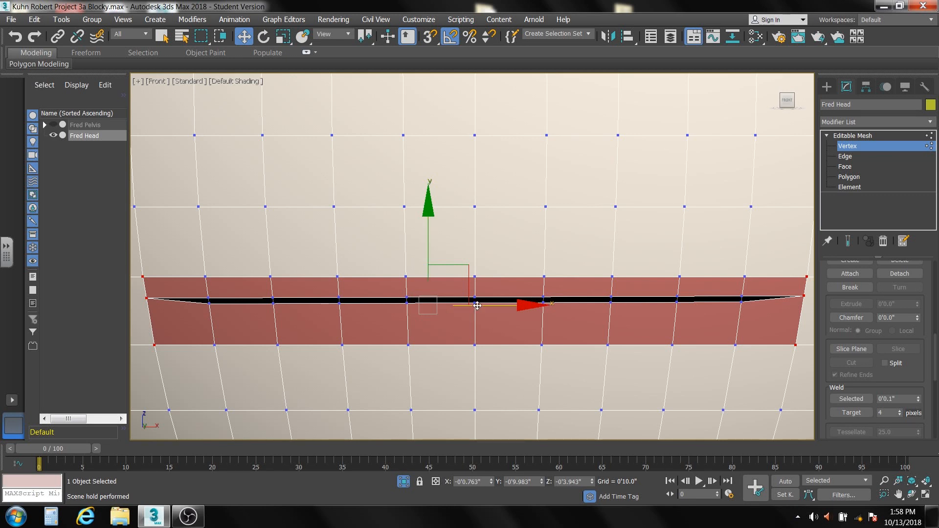
{"action": "left_click", "coordinate": [495, 321]}
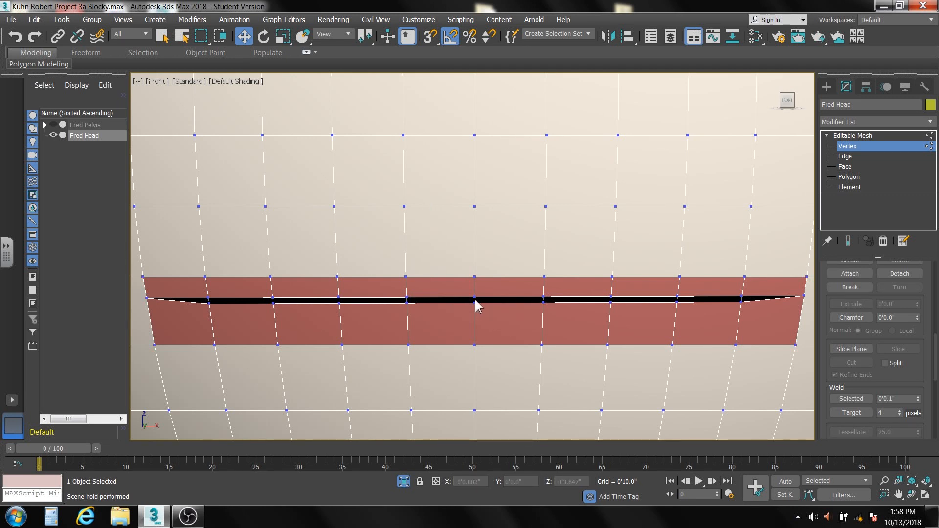
{"action": "left_click", "coordinate": [473, 302]}
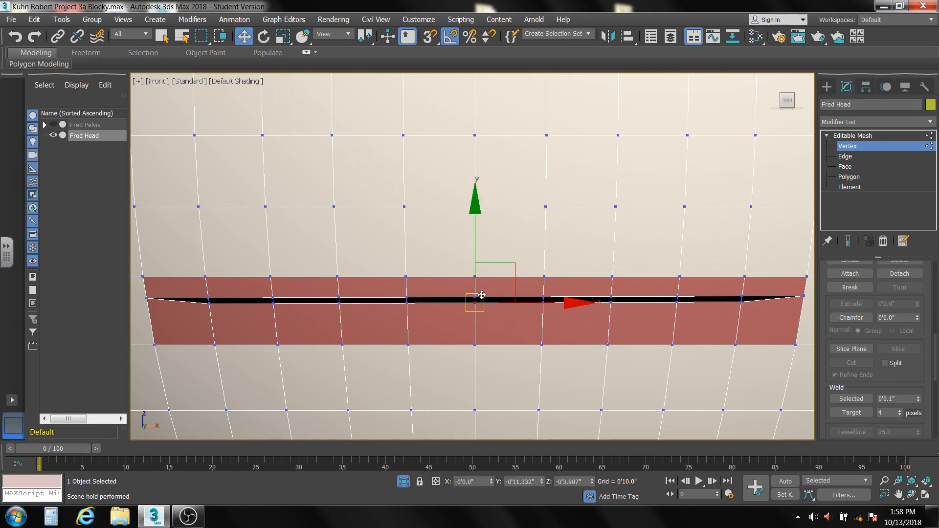
{"action": "left_click_drag", "start_coordinate": [477, 295], "coordinate": [511, 325]}
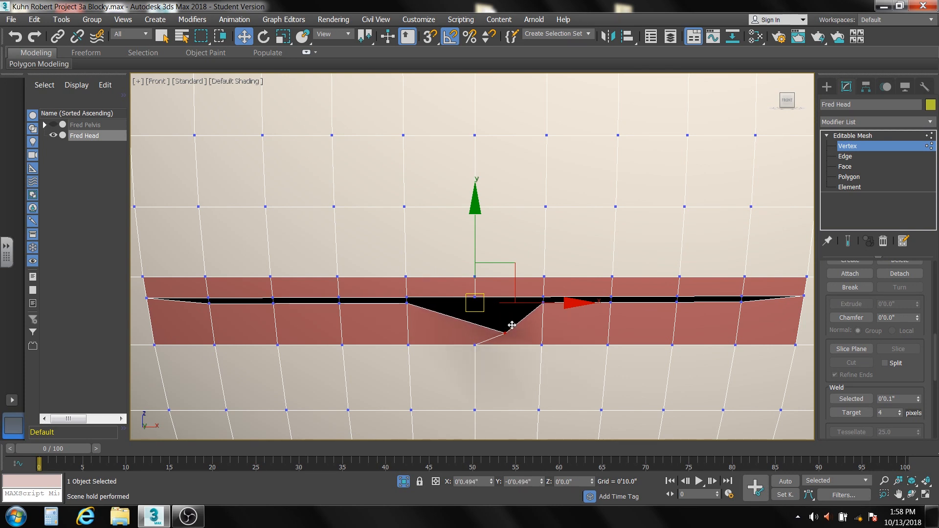
{"action": "right_click", "coordinate": [512, 325]}
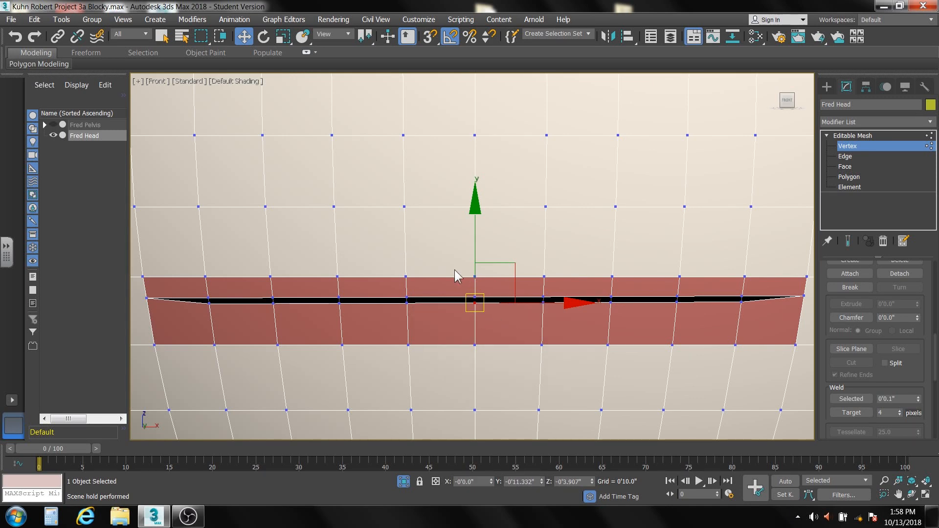
Return to the Editable Mesh object level, render the Front view to check the head, and close the rendered frame.
{"action": "scroll", "coordinate": [455, 272], "scroll_direction": "down", "scroll_amount": 10}
{"action": "middle_click_drag", "start_coordinate": [455, 272], "coordinate": [454, 301]}
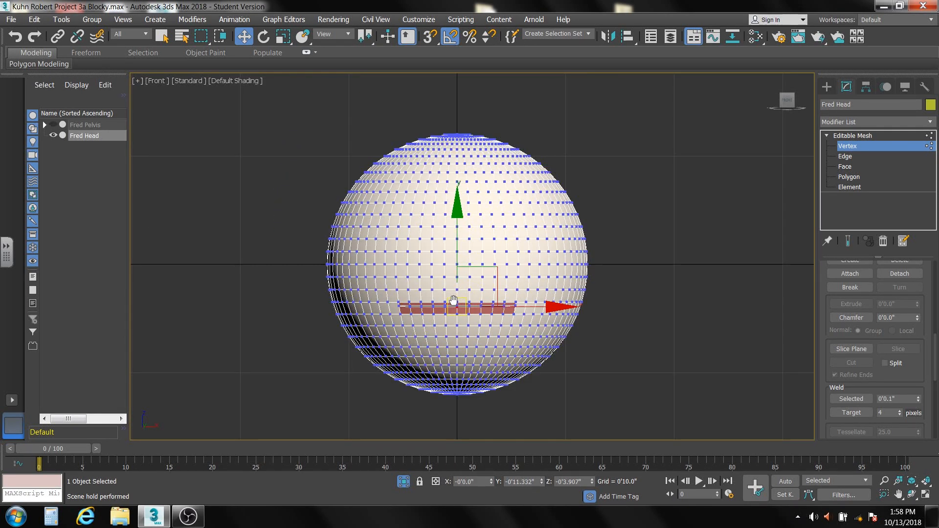
{"action": "left_click", "coordinate": [853, 136]}
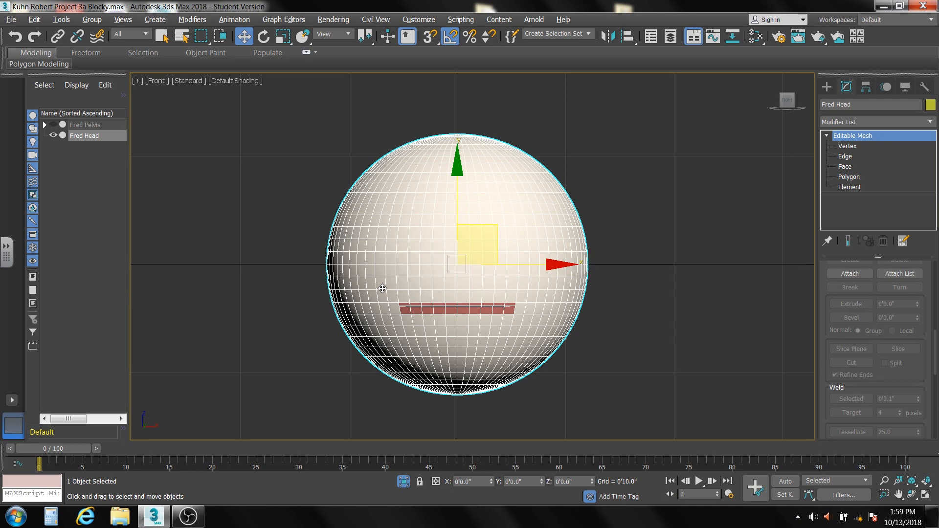
{"action": "key", "text": "m"}
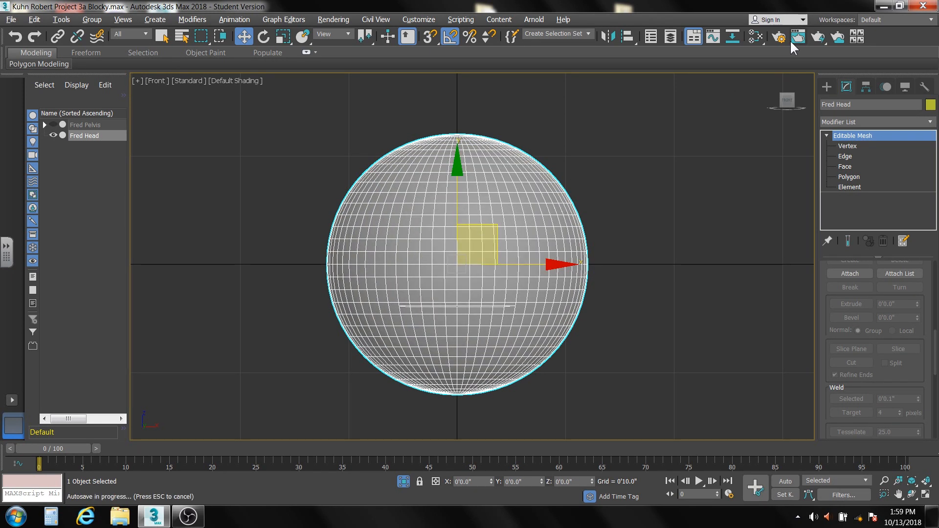
{"action": "left_click", "coordinate": [820, 37]}
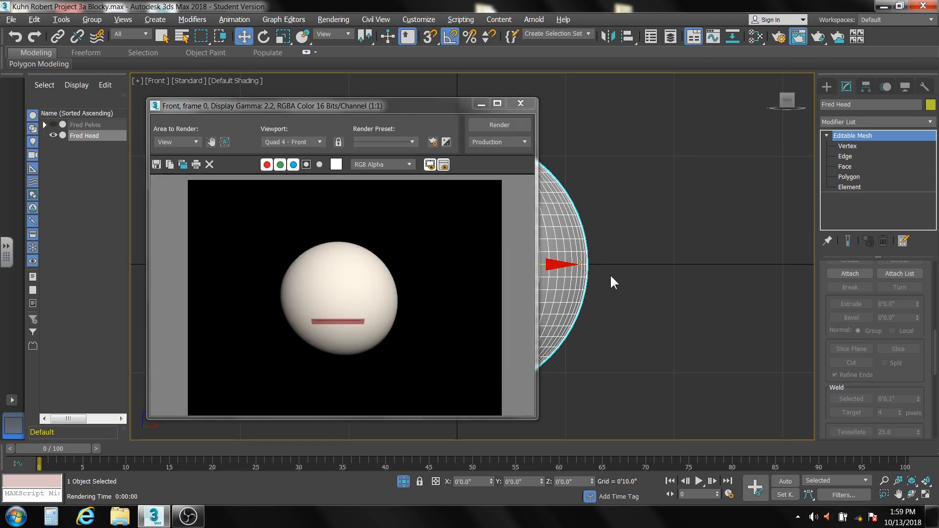
{"action": "left_click", "coordinate": [519, 104]}
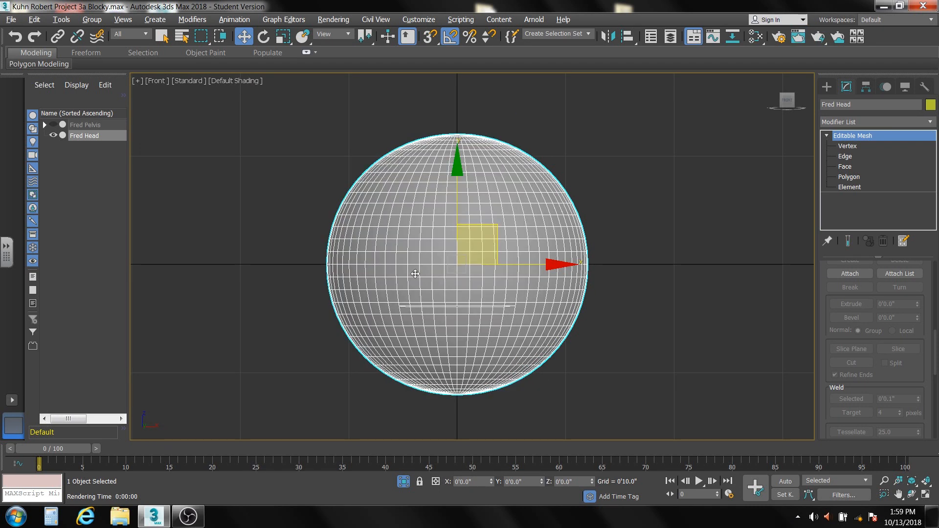
Add a Shell modifier to the head and set its Outer Amount to 0'0.0".
{"action": "left_click", "coordinate": [929, 123]}
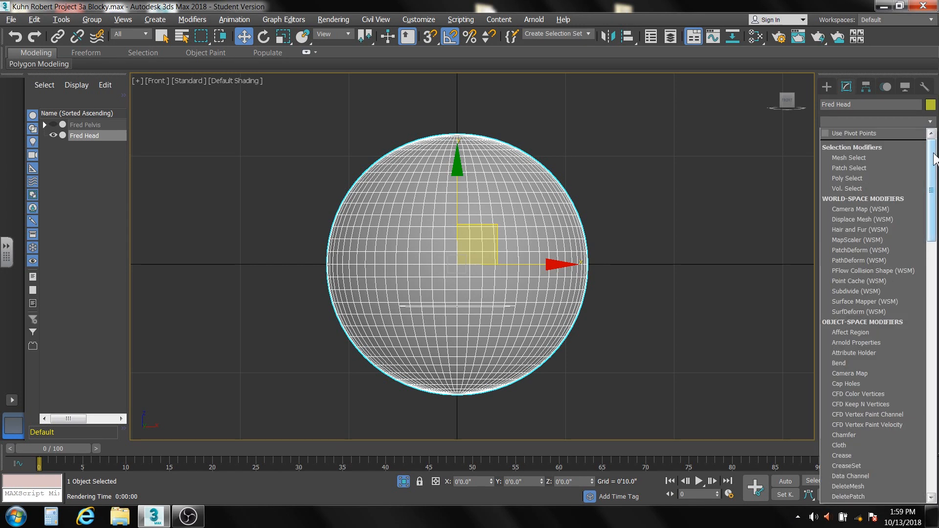
{"action": "left_click_drag", "start_coordinate": [932, 172], "coordinate": [891, 368]}
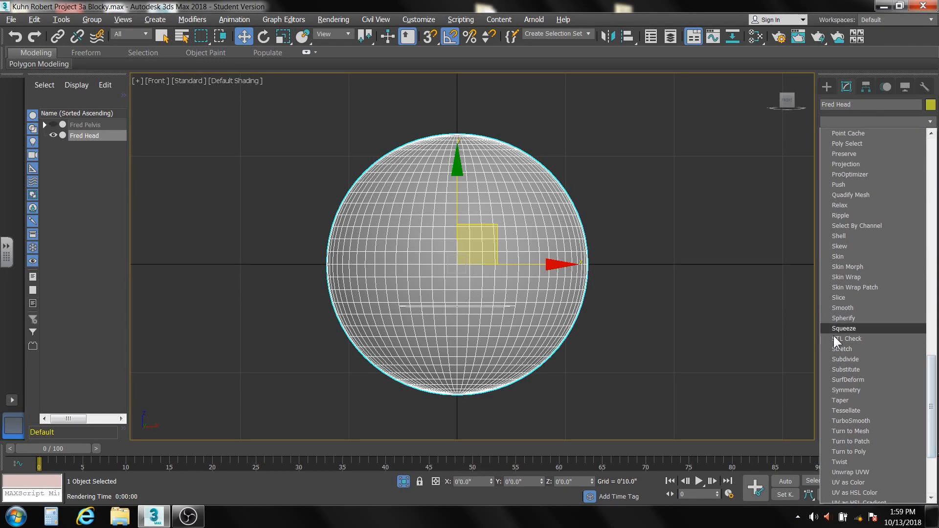
{"action": "left_click", "coordinate": [847, 236]}
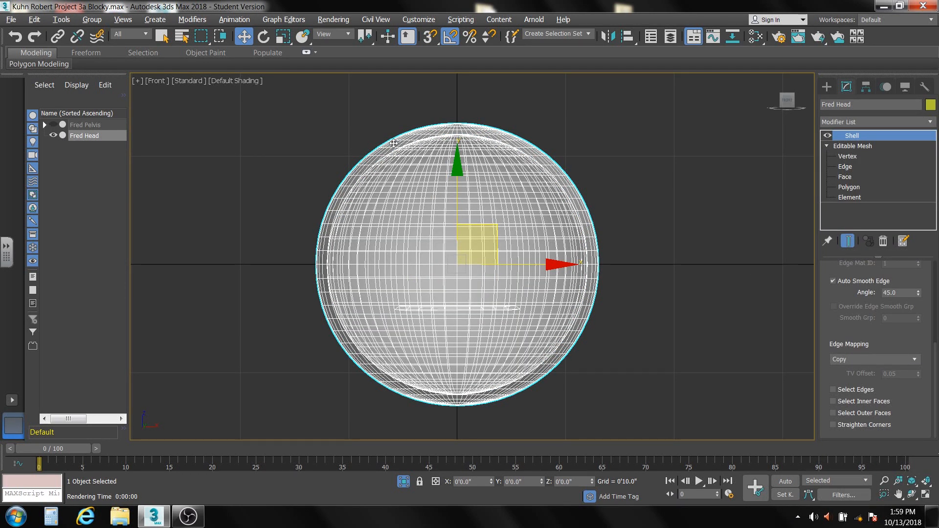
{"action": "scroll", "coordinate": [935, 366], "scroll_direction": "up", "scroll_amount": 5}
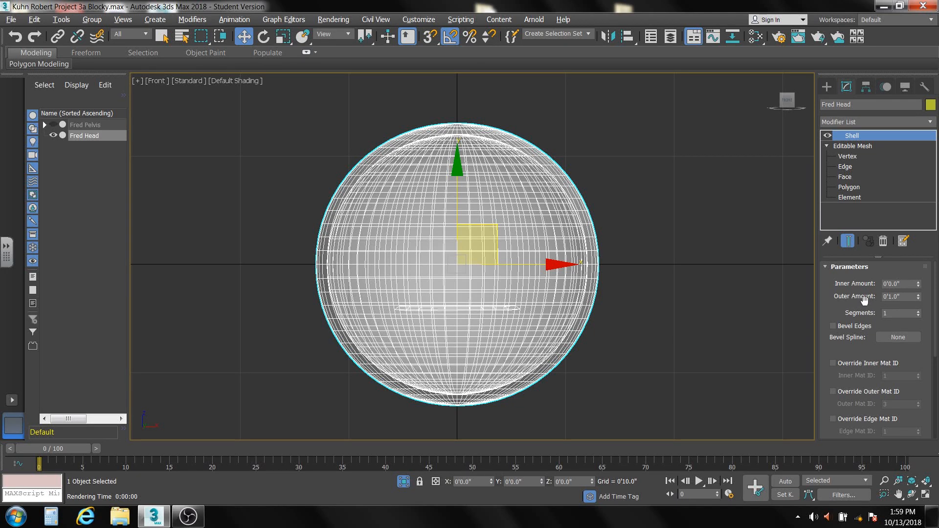
{"action": "right_click", "coordinate": [919, 296]}
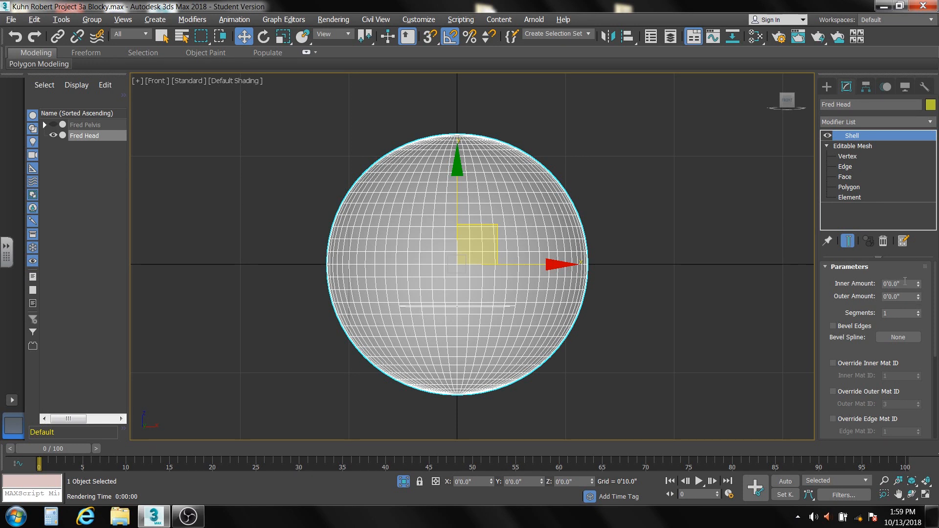
Set the Shell's Inner Amount to 0'0.24" and inspect the mouth opening in the Front view.
{"action": "left_click", "coordinate": [904, 283]}
{"action": "type", "text": ".02"}
{"action": "key", "text": "Return"}
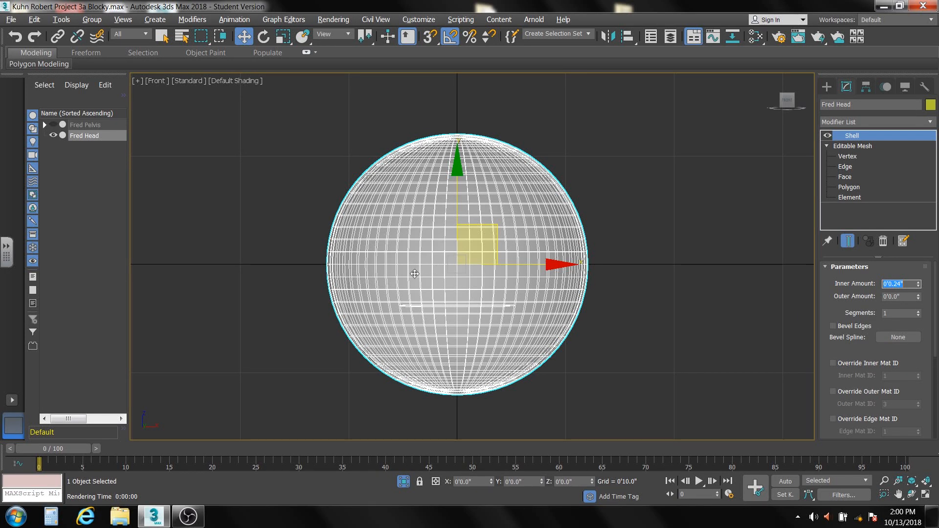
{"action": "scroll", "coordinate": [413, 287], "scroll_direction": "up", "scroll_amount": 2}
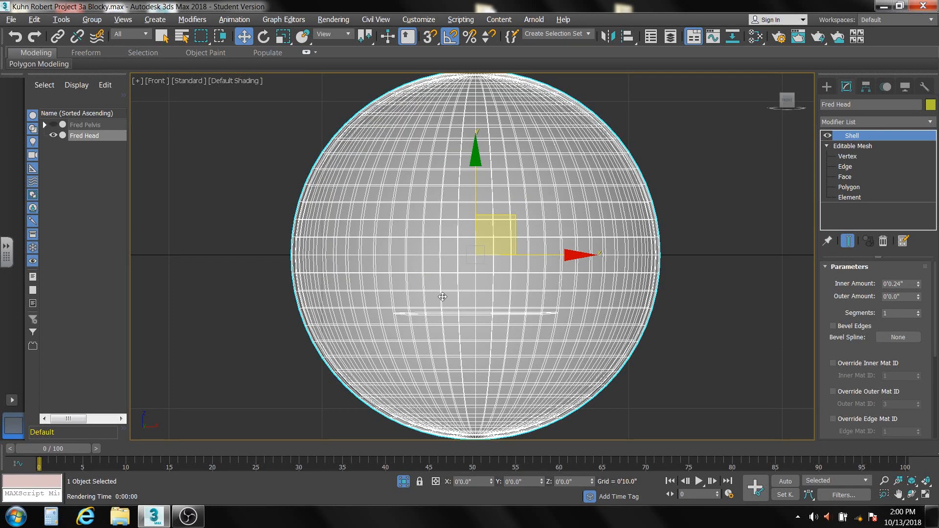
{"action": "middle_click_drag", "start_coordinate": [447, 302], "coordinate": [455, 339], "text": "alt"}
{"action": "key", "text": "f"}
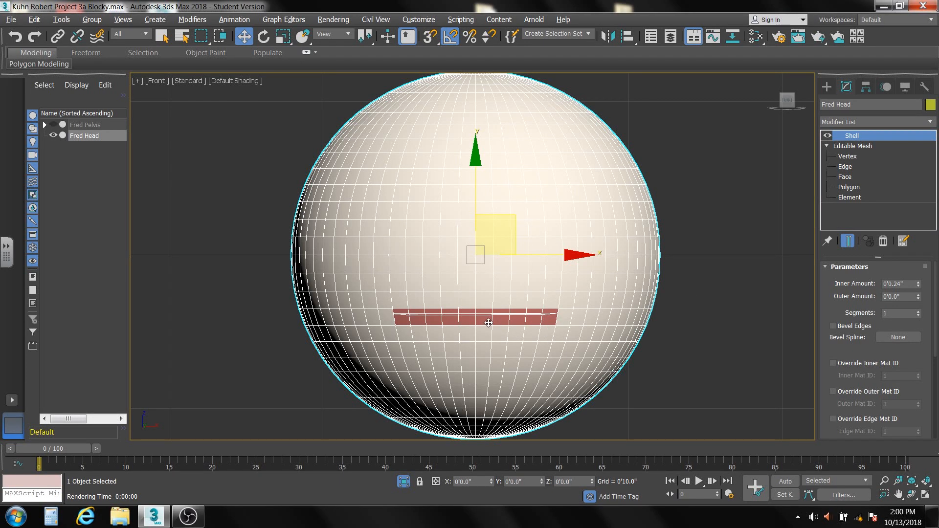
Collapse the Fred Head modifier stack so the Shell becomes part of the Editable Mesh.
{"action": "left_click", "coordinate": [848, 156]}
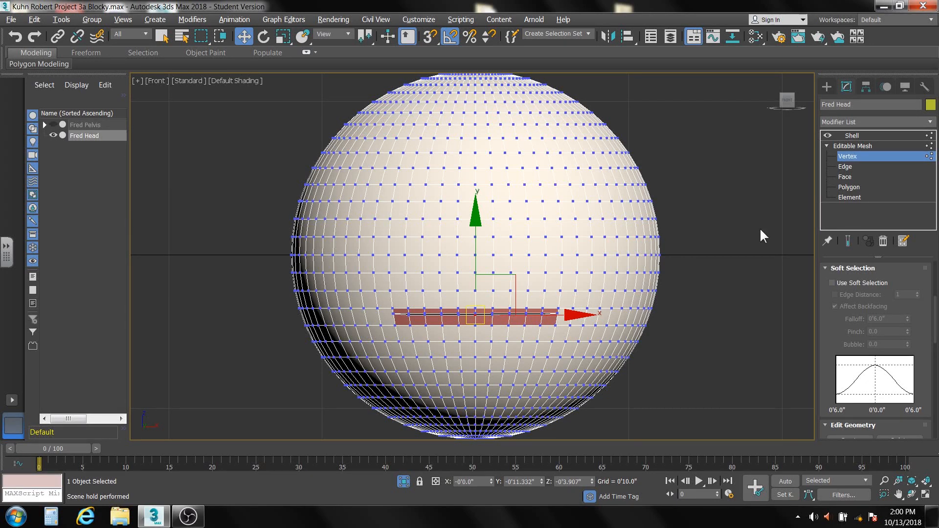
{"action": "left_click", "coordinate": [860, 136]}
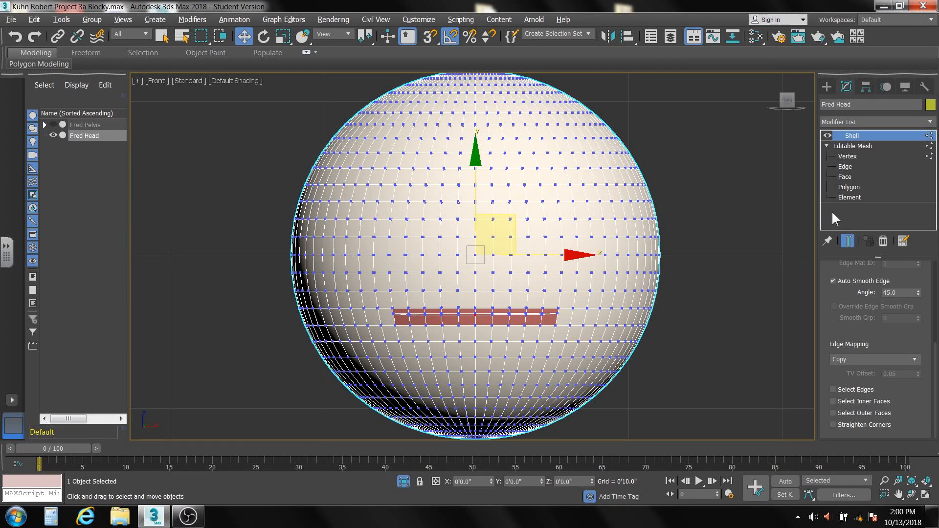
{"action": "right_click", "coordinate": [852, 211]}
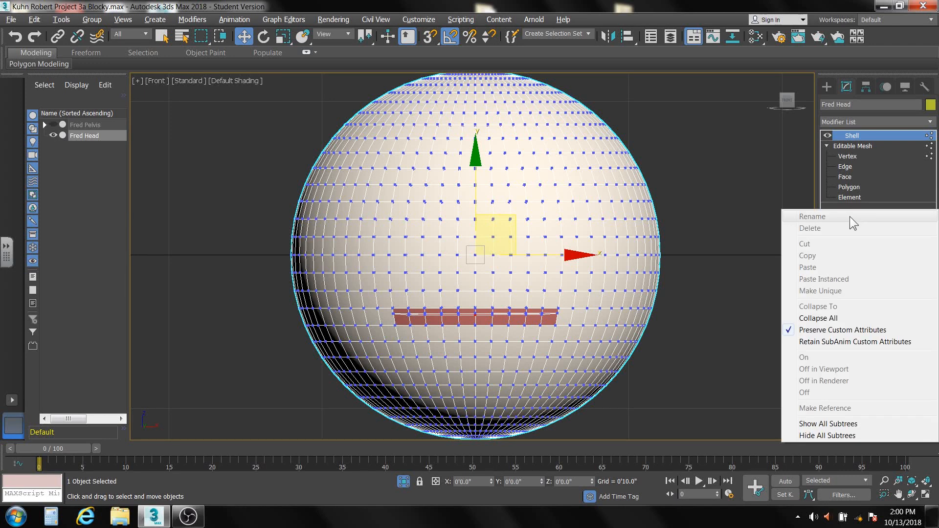
{"action": "left_click", "coordinate": [834, 319]}
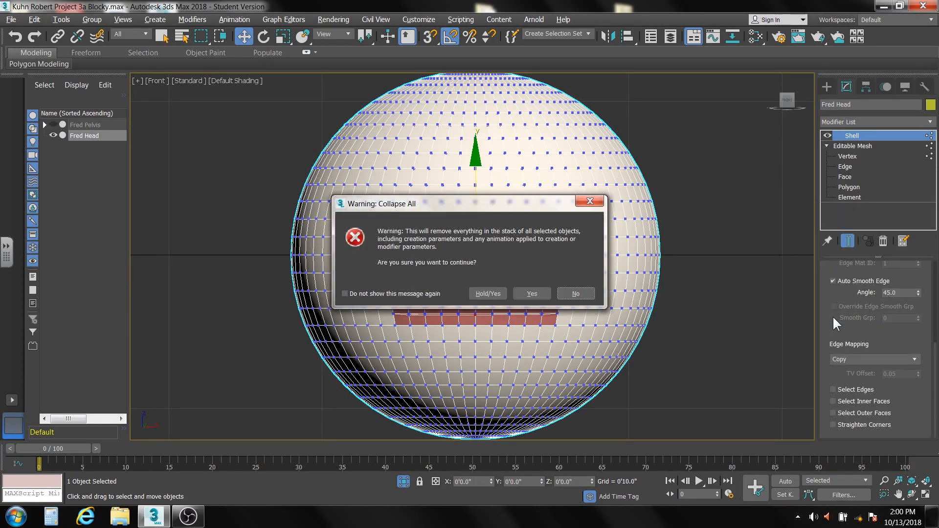
{"action": "left_click", "coordinate": [537, 292]}
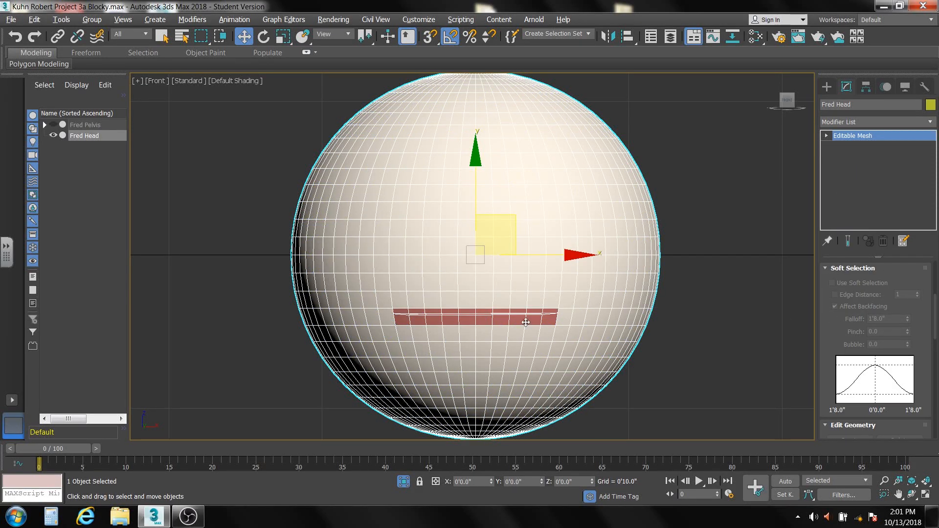
Enter the collapsed mesh's Vertex level and examine the inner and outer vertices along the mouth slit up close.
{"action": "left_click", "coordinate": [827, 135]}
{"action": "left_click", "coordinate": [845, 146]}
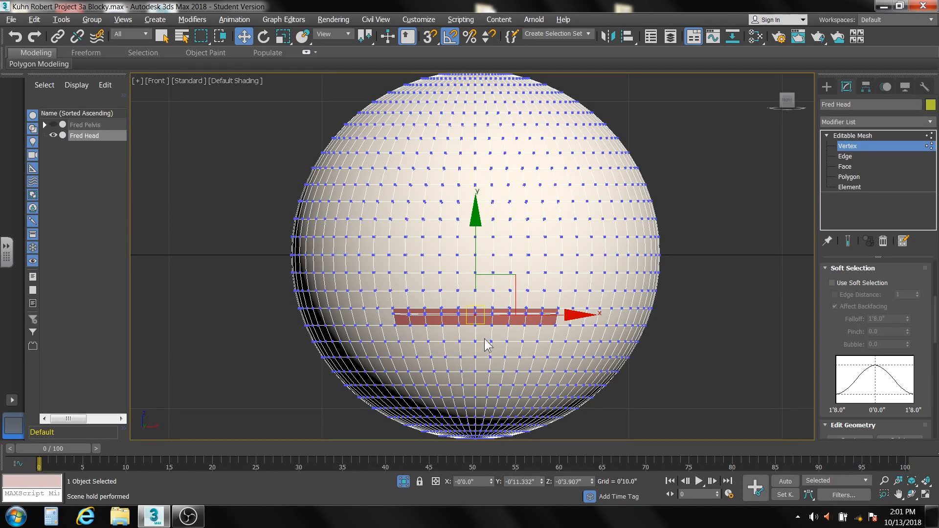
{"action": "scroll", "coordinate": [484, 327], "scroll_direction": "up", "scroll_amount": 5}
{"action": "scroll", "coordinate": [483, 326], "scroll_direction": "up", "scroll_amount": 2}
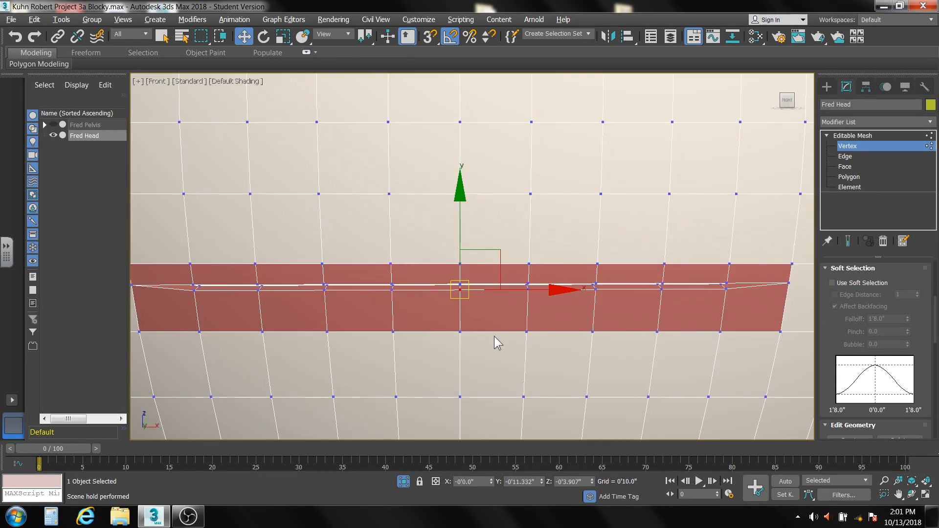
{"action": "middle_click_drag", "start_coordinate": [497, 316], "coordinate": [522, 321], "text": "alt"}
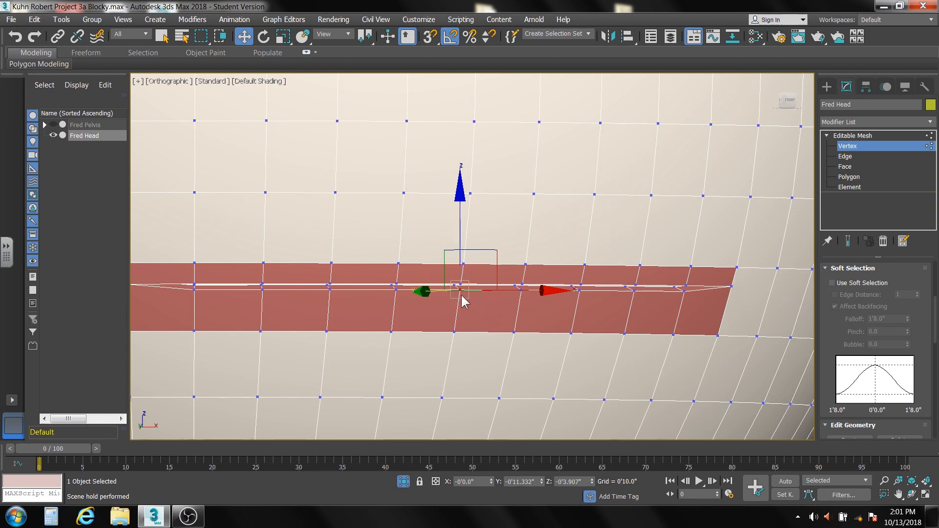
{"action": "scroll", "coordinate": [447, 291], "scroll_direction": "up", "scroll_amount": 5}
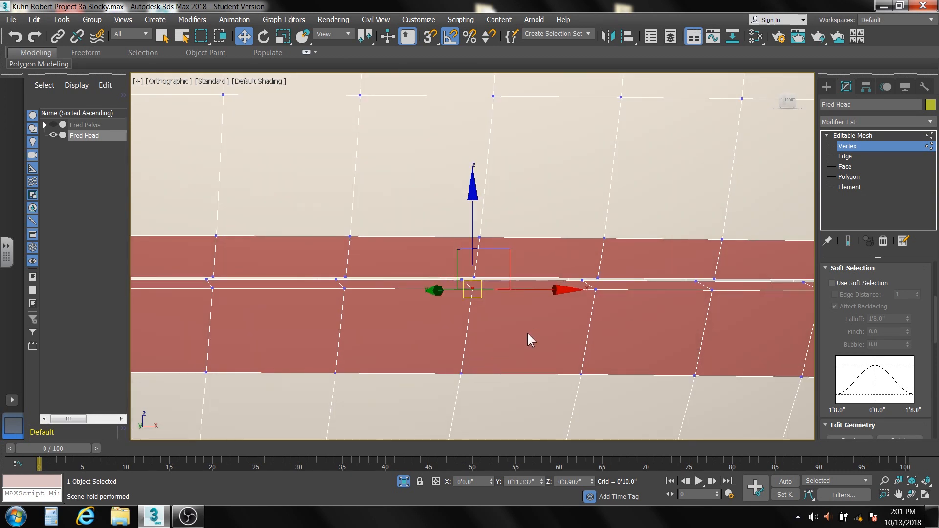
Select the paired inner and outer middle vertices on the slit's lower edge, try moving them downward, and cancel the move.
{"action": "left_click", "coordinate": [538, 338]}
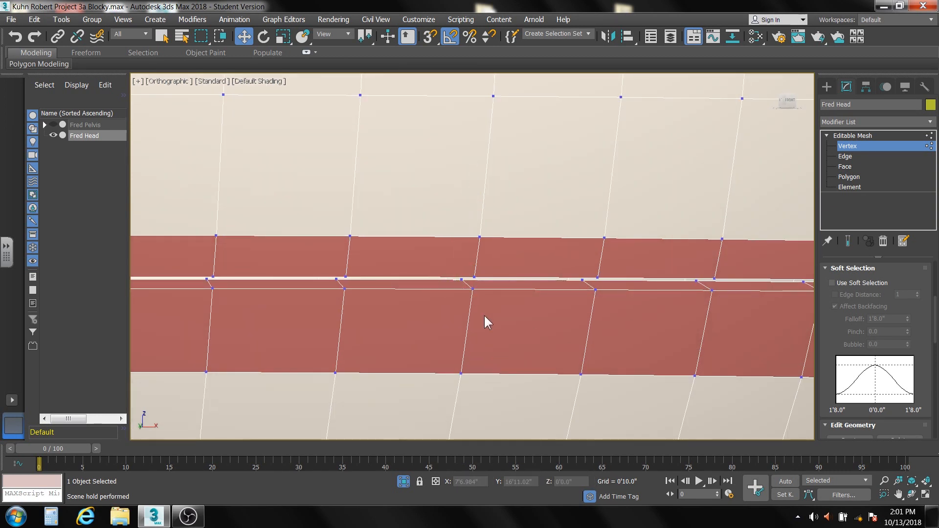
{"action": "left_click", "coordinate": [462, 280]}
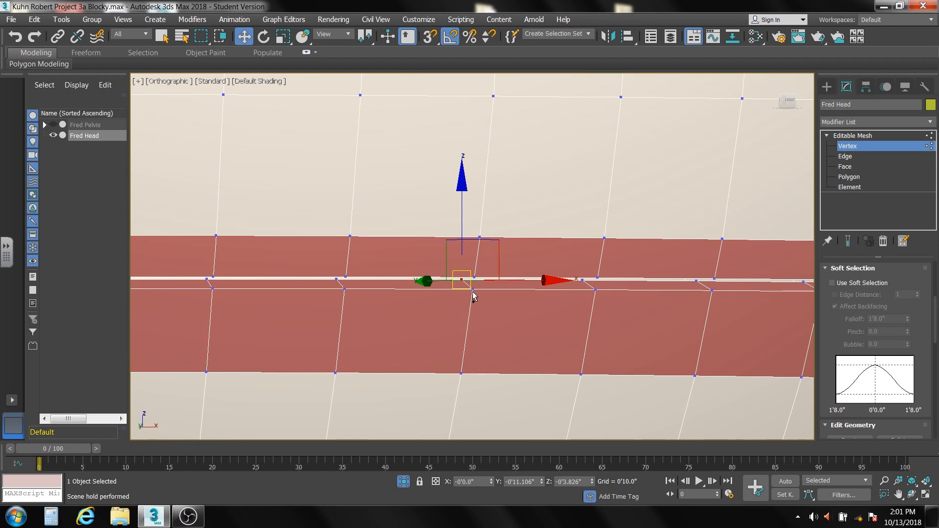
{"action": "left_click", "coordinate": [473, 289], "text": "ctrl"}
{"action": "scroll", "coordinate": [488, 311], "scroll_direction": "down", "scroll_amount": 3}
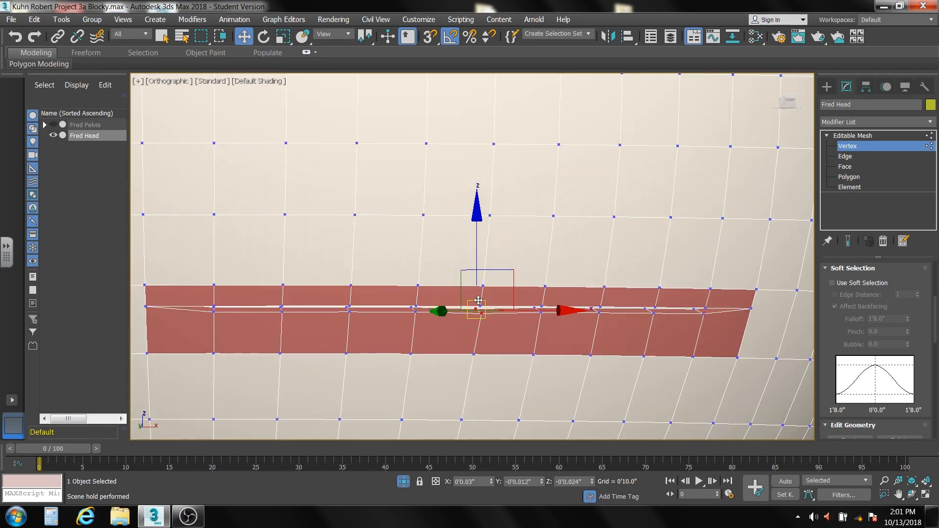
{"action": "left_click_drag", "start_coordinate": [477, 300], "coordinate": [499, 320]}
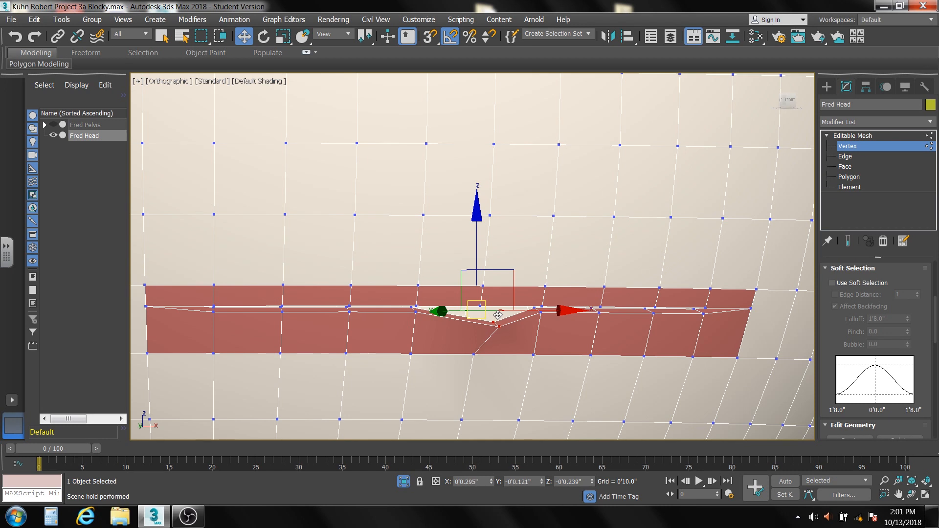
{"action": "right_click", "coordinate": [499, 321]}
{"action": "left_click", "coordinate": [504, 327]}
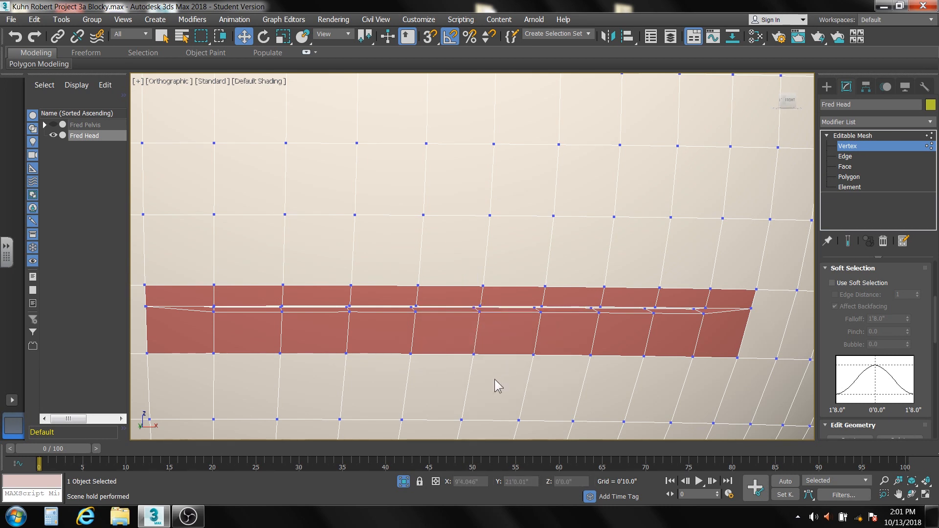
With Soft Selection on, select the vertices at both mouth corners in the Front view and set the Falloff to 0'3.4".
{"action": "key", "text": "f"}
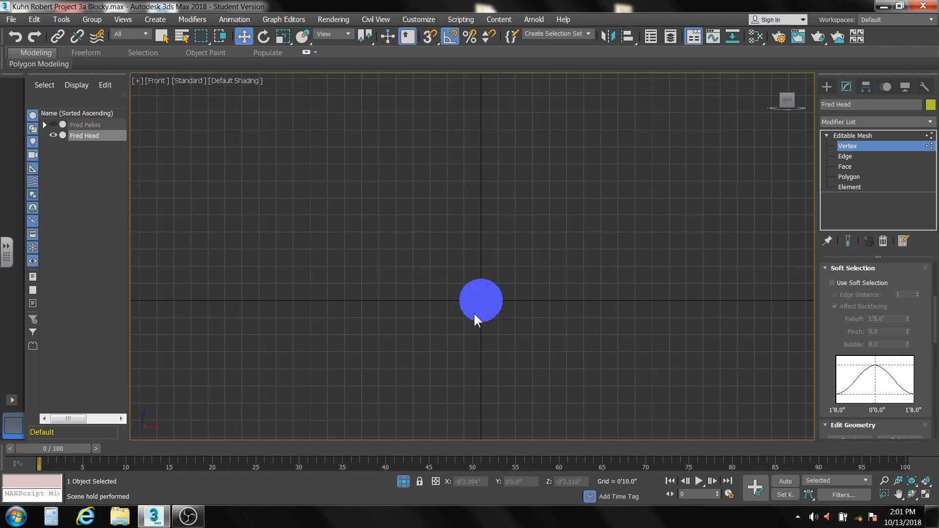
{"action": "scroll", "coordinate": [478, 293], "scroll_direction": "up", "scroll_amount": 10}
{"action": "scroll", "coordinate": [497, 352], "scroll_direction": "up", "scroll_amount": 6}
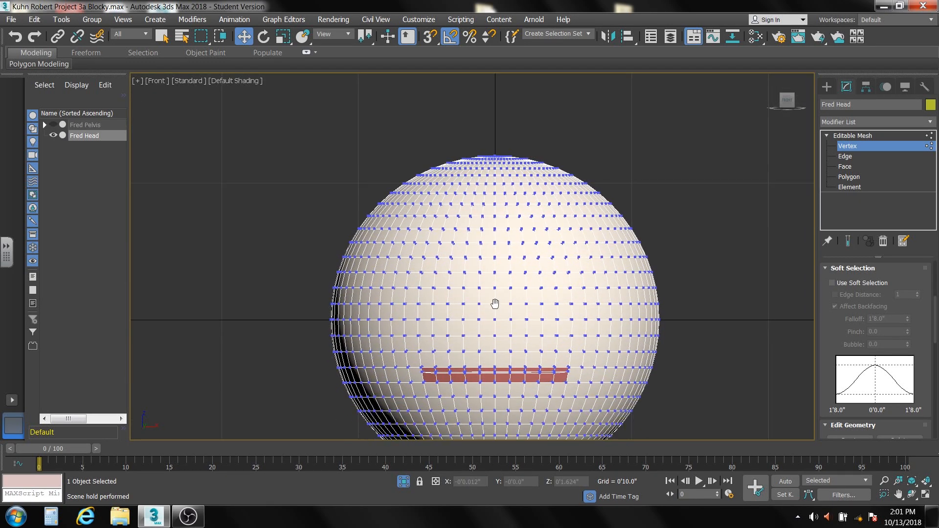
{"action": "middle_click_drag", "start_coordinate": [494, 266], "coordinate": [496, 239]}
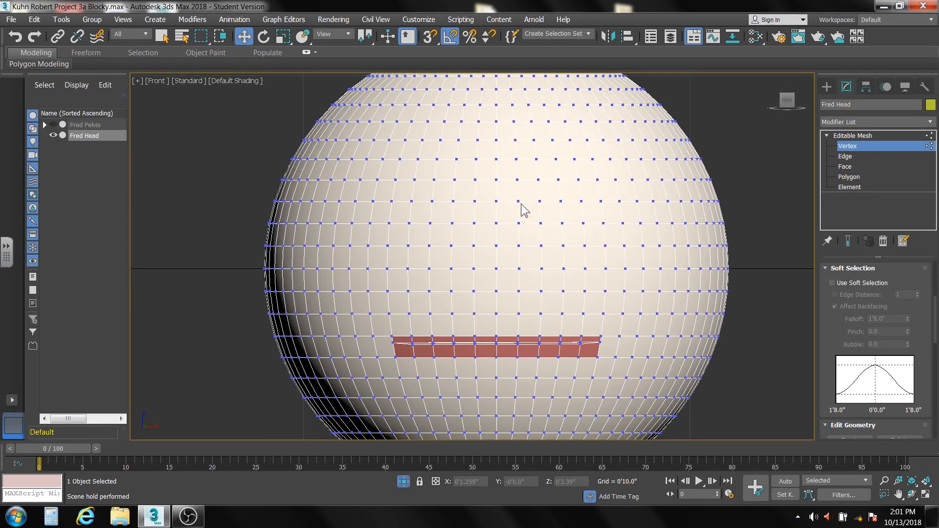
{"action": "left_click", "coordinate": [831, 283]}
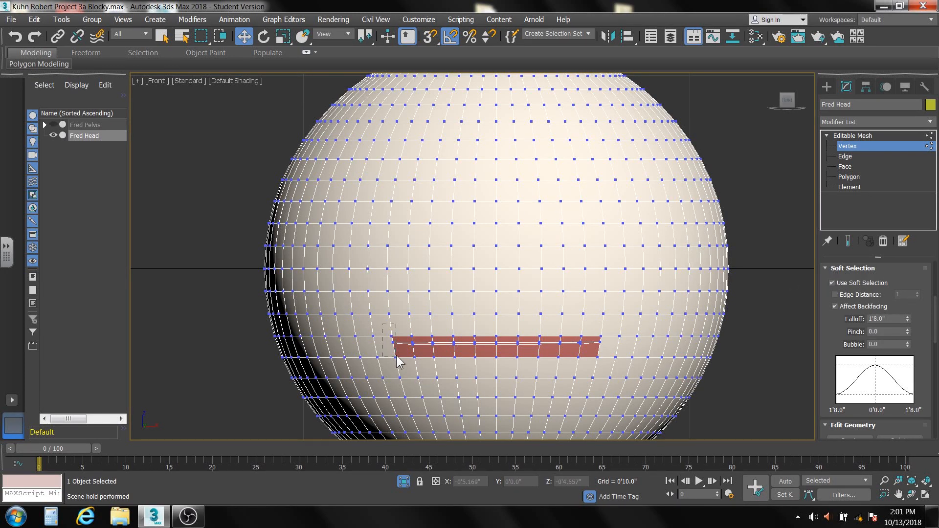
{"action": "left_click_drag", "start_coordinate": [403, 366], "coordinate": [403, 366]}
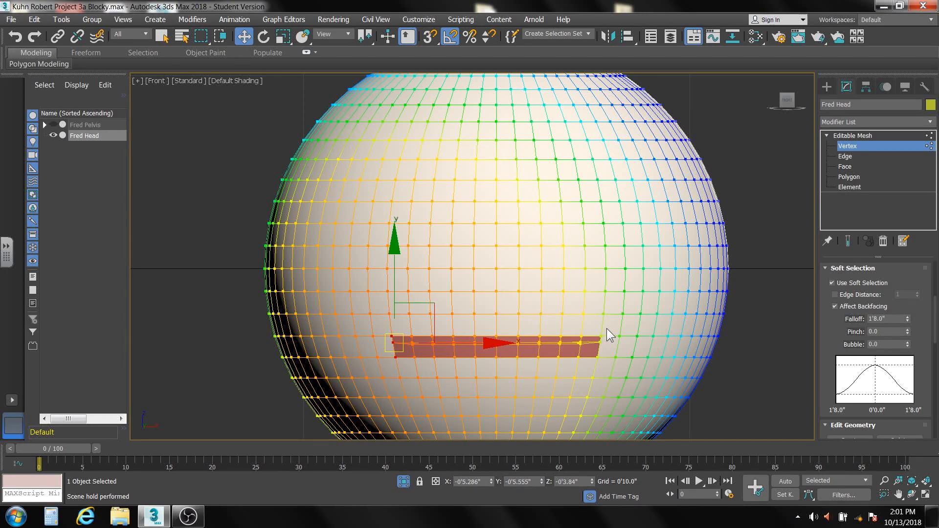
{"action": "left_click_drag", "start_coordinate": [591, 363], "coordinate": [592, 368], "text": "ctrl"}
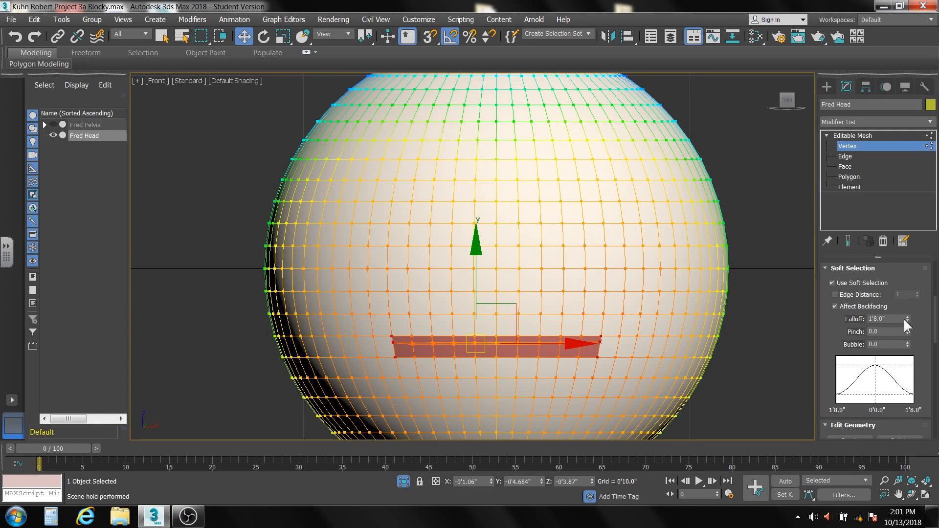
{"action": "left_click_drag", "start_coordinate": [909, 315], "coordinate": [908, 360]}
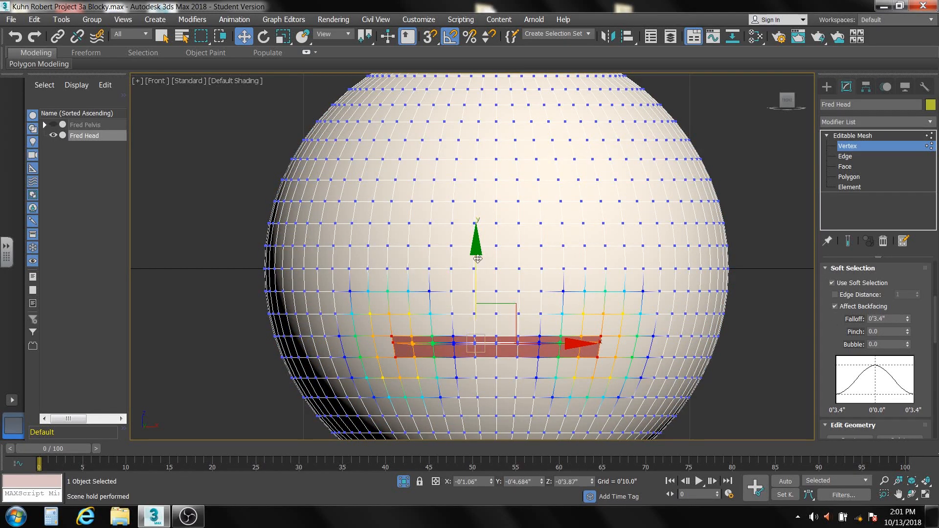
Try raising both mouth corners about 0'1.75" into a smile, and undo the move.
{"action": "left_click_drag", "start_coordinate": [478, 250], "coordinate": [476, 217]}
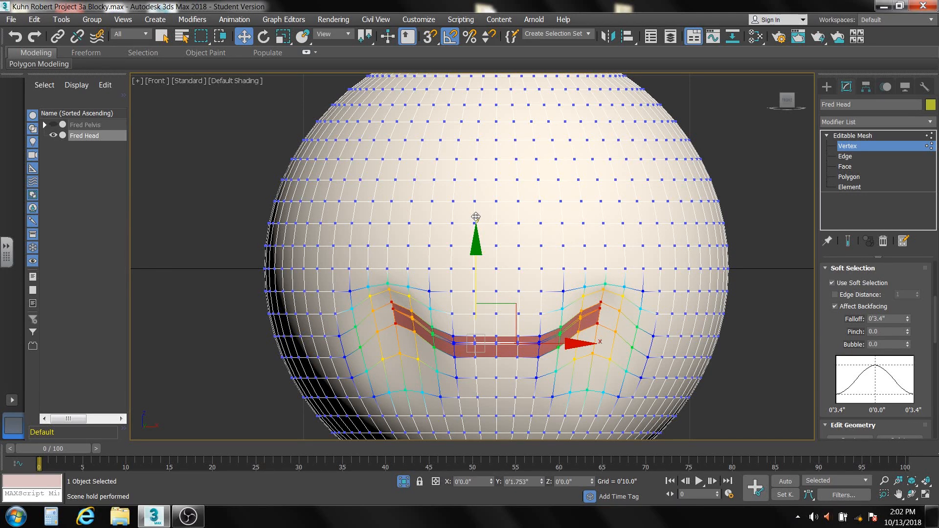
{"action": "key", "text": "ctrl+z"}
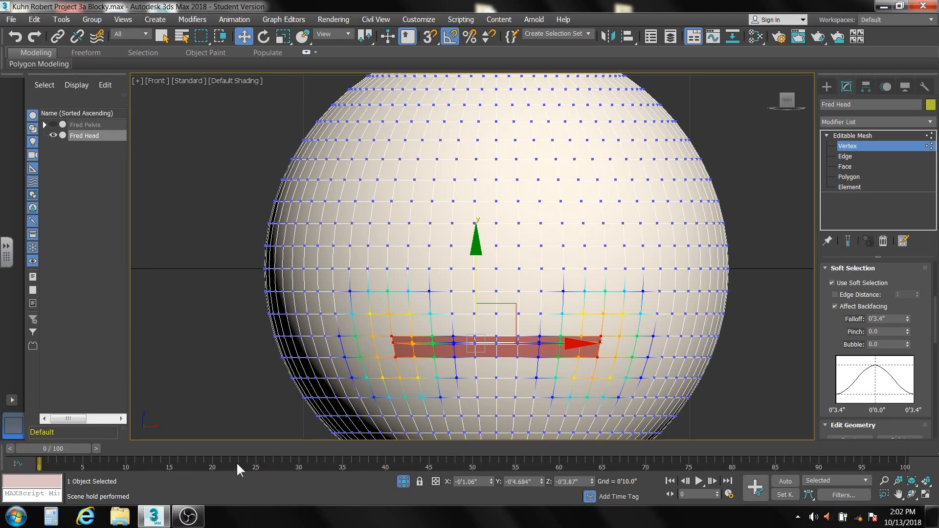
With Auto Key on at frame 10, raise the mouth corners to a Z of about -0'2.6", turn Auto Key off and deselect.
{"action": "left_click", "coordinate": [786, 481]}
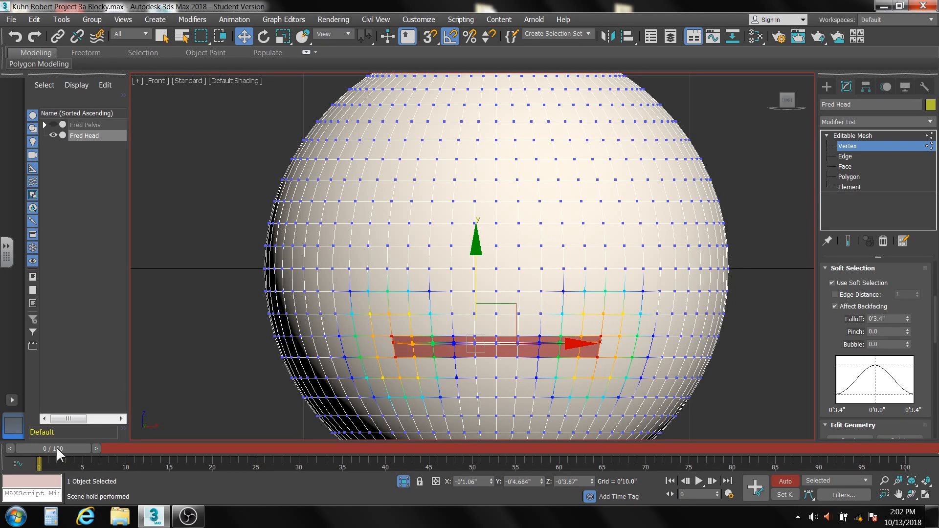
{"action": "left_click_drag", "start_coordinate": [56, 447], "coordinate": [140, 450]}
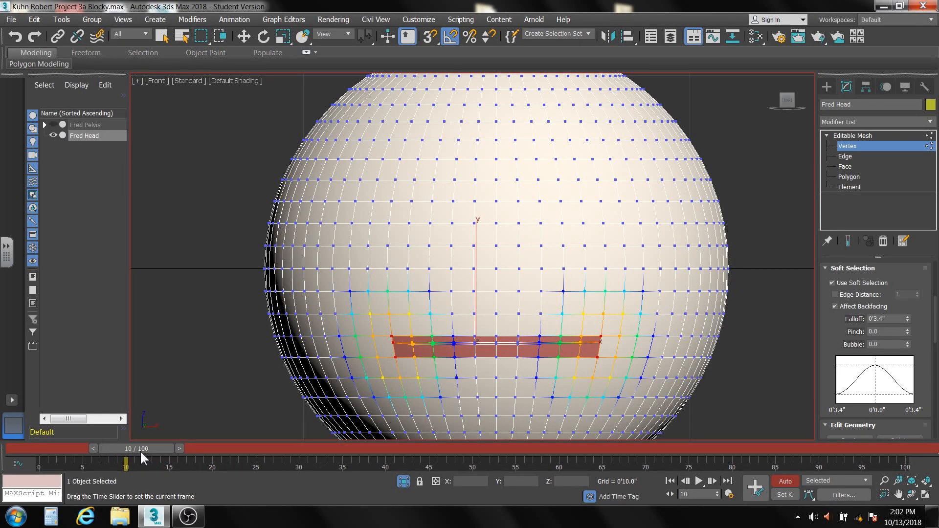
{"action": "key", "text": "w"}
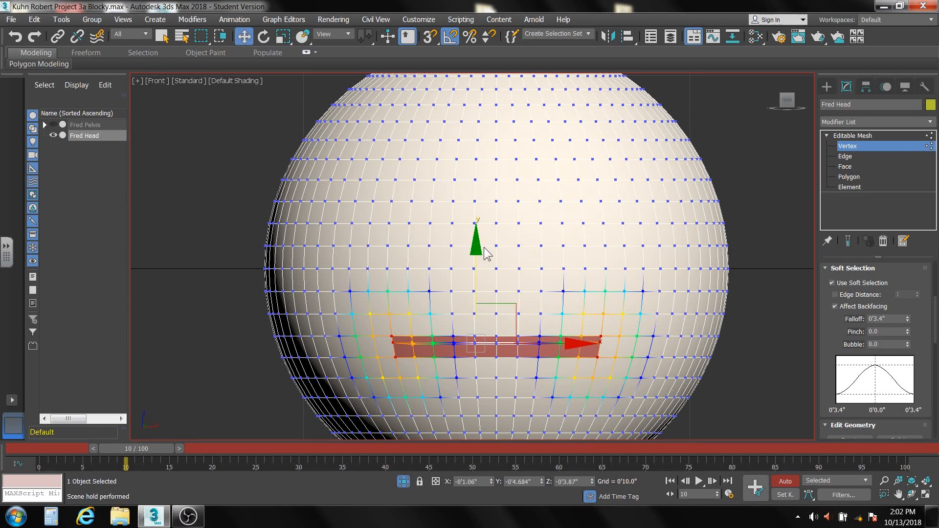
{"action": "left_click_drag", "start_coordinate": [476, 244], "coordinate": [474, 225]}
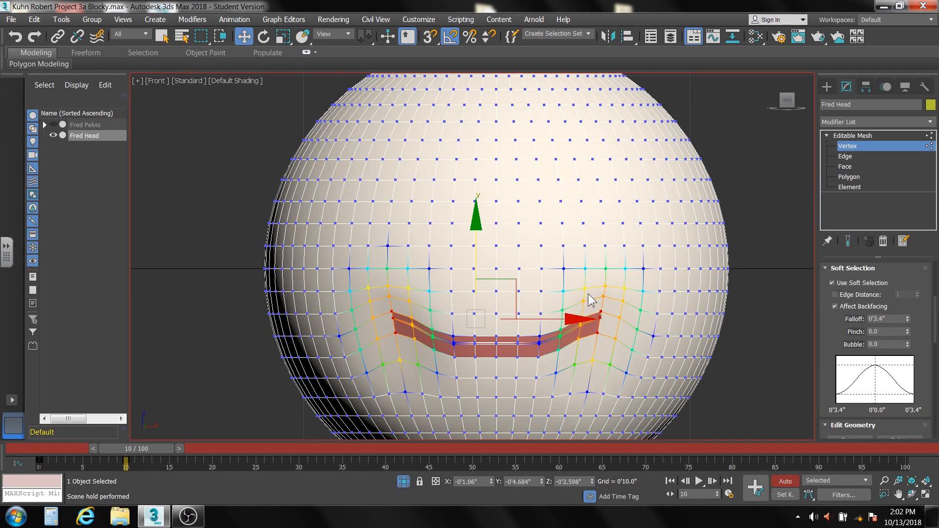
{"action": "left_click", "coordinate": [786, 481]}
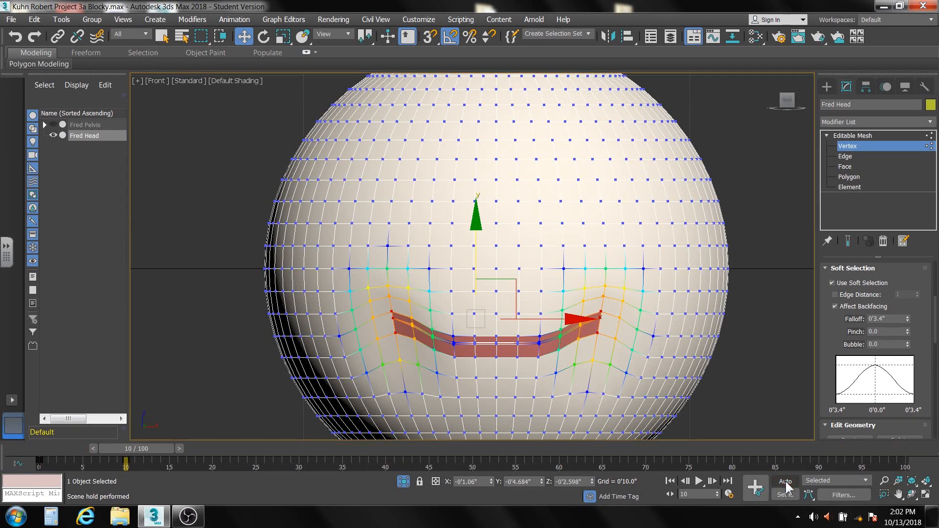
{"action": "left_click", "coordinate": [772, 389]}
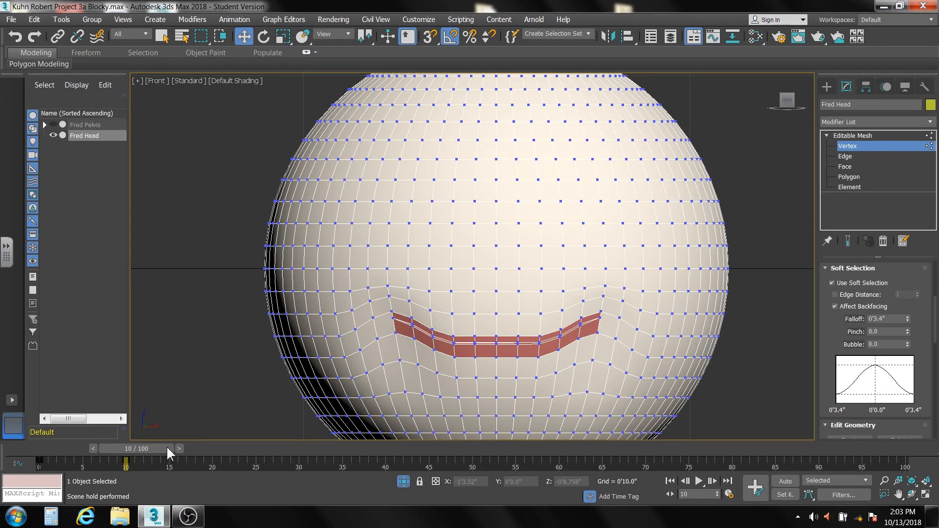
Return to frame 0 to compare the straight mouth, and remove the smile key at frame 10.
{"action": "left_click_drag", "start_coordinate": [167, 445], "coordinate": [63, 453]}
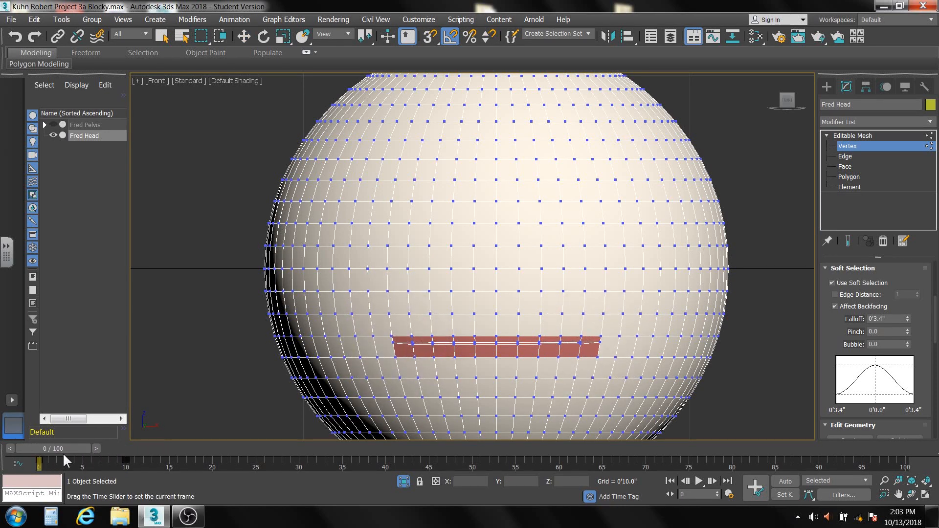
{"action": "key", "text": "ctrl+alt+h"}
{"action": "key", "text": "w"}
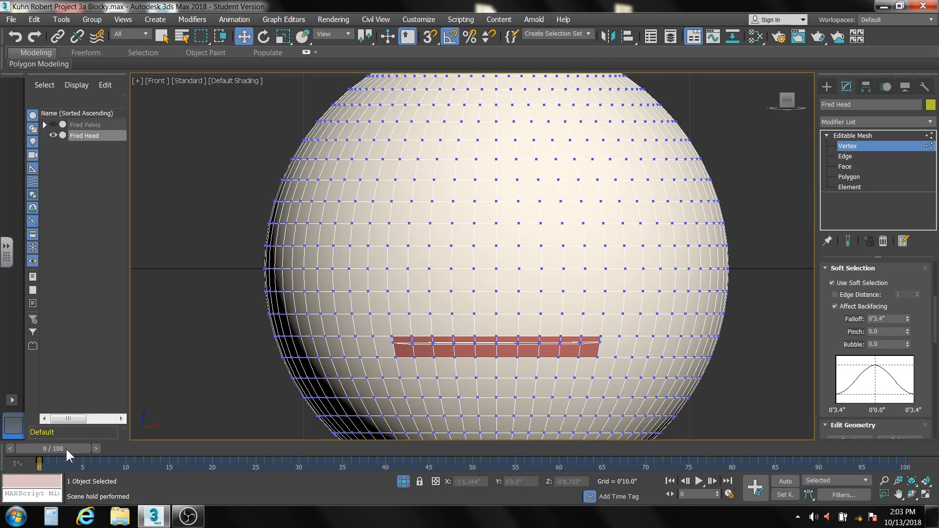
With Auto Key on at frame 10, select the vertices at both mouth corners and set the Soft Selection Falloff to 0'4.42".
{"action": "left_click", "coordinate": [789, 479]}
{"action": "left_click_drag", "start_coordinate": [65, 449], "coordinate": [148, 448]}
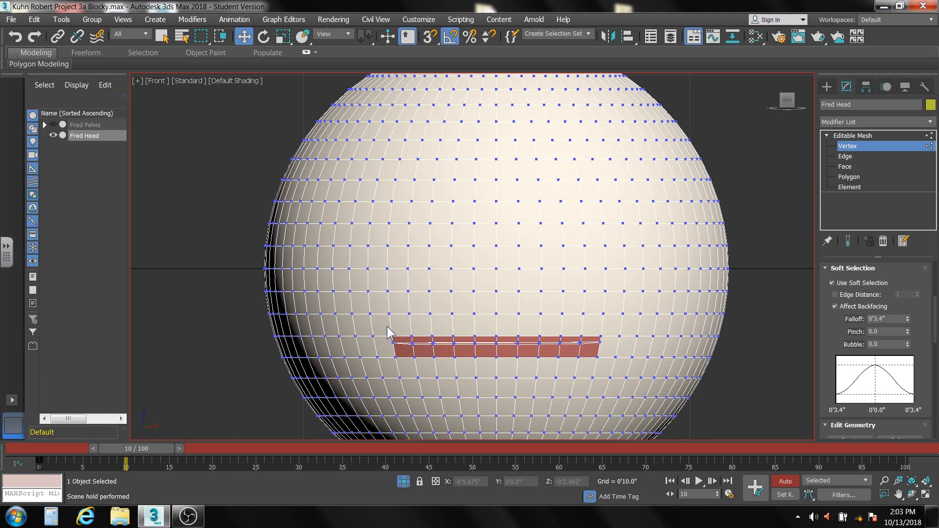
{"action": "left_click_drag", "start_coordinate": [386, 326], "coordinate": [406, 368]}
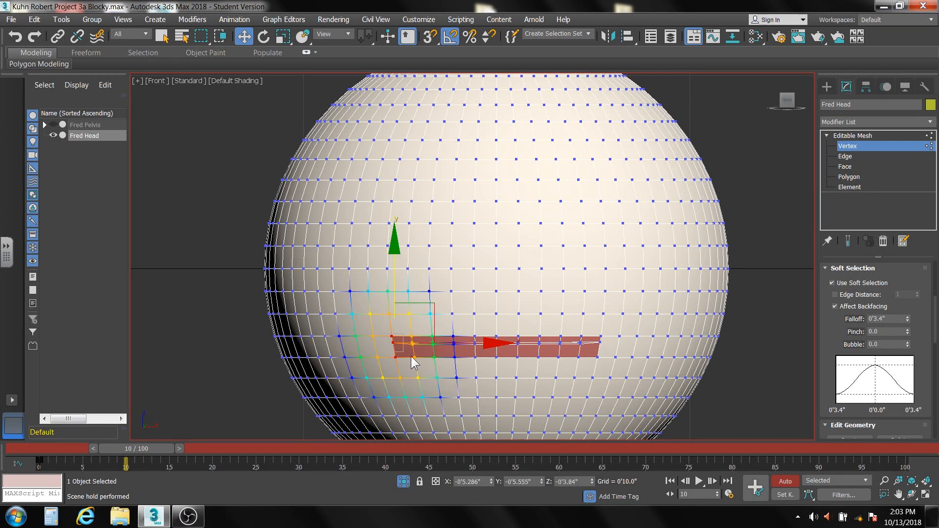
{"action": "left_click_drag", "start_coordinate": [607, 322], "coordinate": [595, 369]}
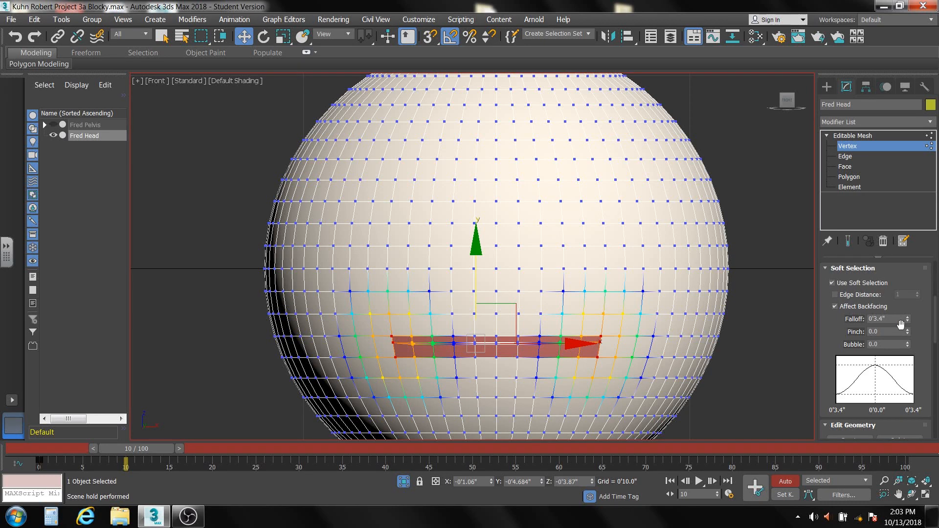
{"action": "mouse_move", "coordinate": [905, 318]}
{"action": "left_mouse_down"}
{"action": "mouse_move", "coordinate": [905, 278]}
{"action": "mouse_move", "coordinate": [909, 305]}
{"action": "left_mouse_up"}
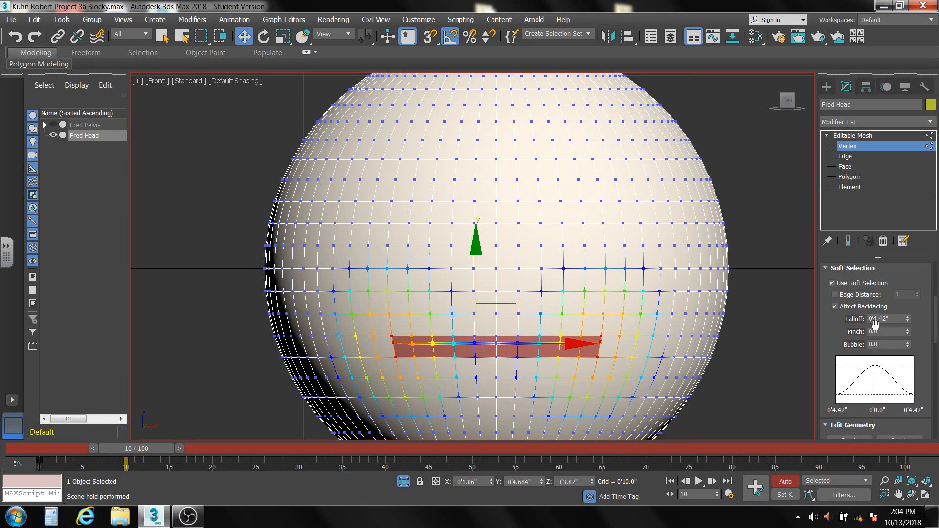
Set the Soft Selection Falloff to about 0'5.392" and try raising both mouth corners about 0'1.98", then cancel the move.
{"action": "mouse_move", "coordinate": [907, 319]}
{"action": "left_mouse_down"}
{"action": "mouse_move", "coordinate": [907, 307]}
{"action": "mouse_move", "coordinate": [907, 319]}
{"action": "left_mouse_up"}
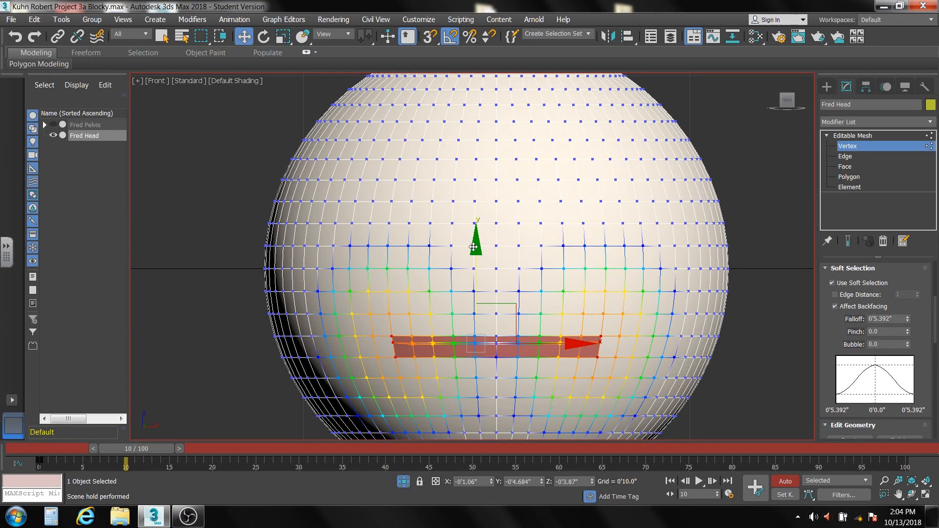
{"action": "left_click_drag", "start_coordinate": [473, 247], "coordinate": [472, 212]}
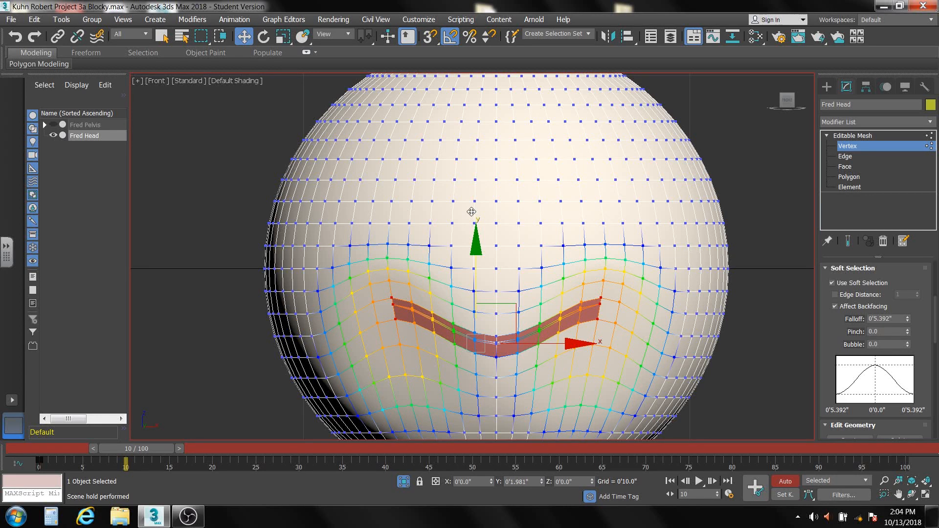
{"action": "right_click", "coordinate": [472, 212]}
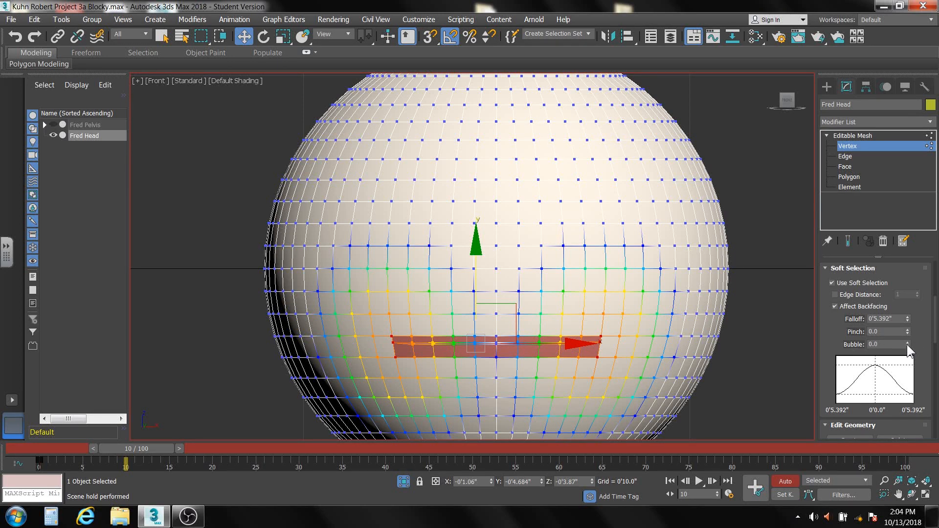
Set the Soft Selection Bubble to 0.5, try raising the mouth corners about 0'2.2", and undo the move.
{"action": "left_click_drag", "start_coordinate": [883, 345], "coordinate": [853, 344]}
{"action": "type", "text": ".5"}
{"action": "key", "text": "Return"}
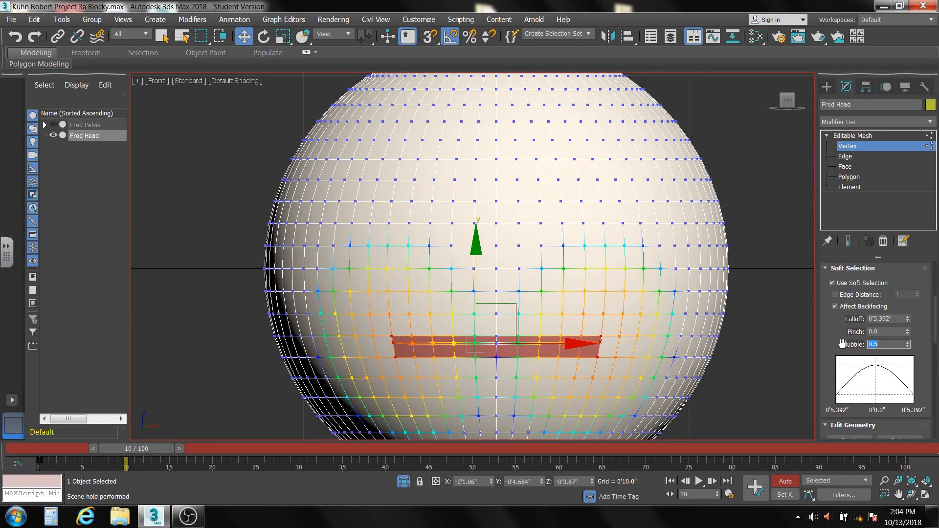
{"action": "left_click_drag", "start_coordinate": [478, 238], "coordinate": [474, 205]}
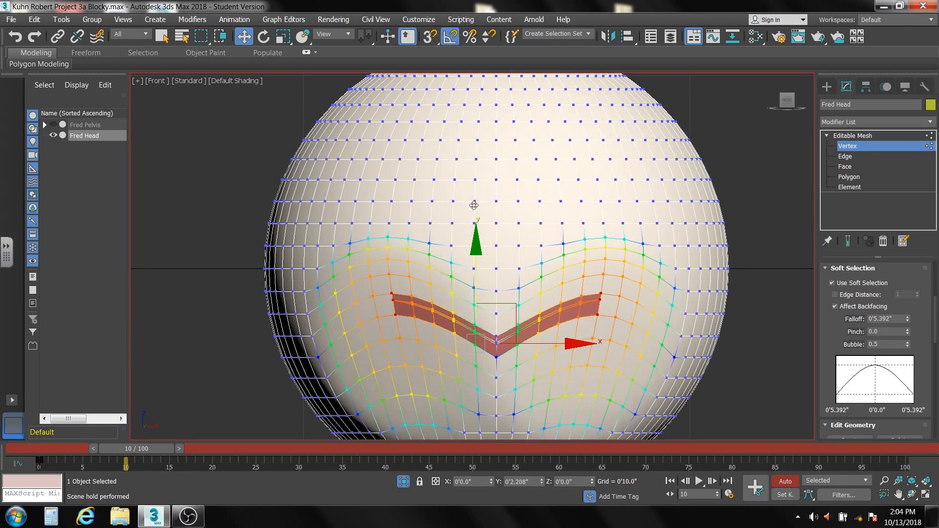
{"action": "key", "text": "ctrl+z"}
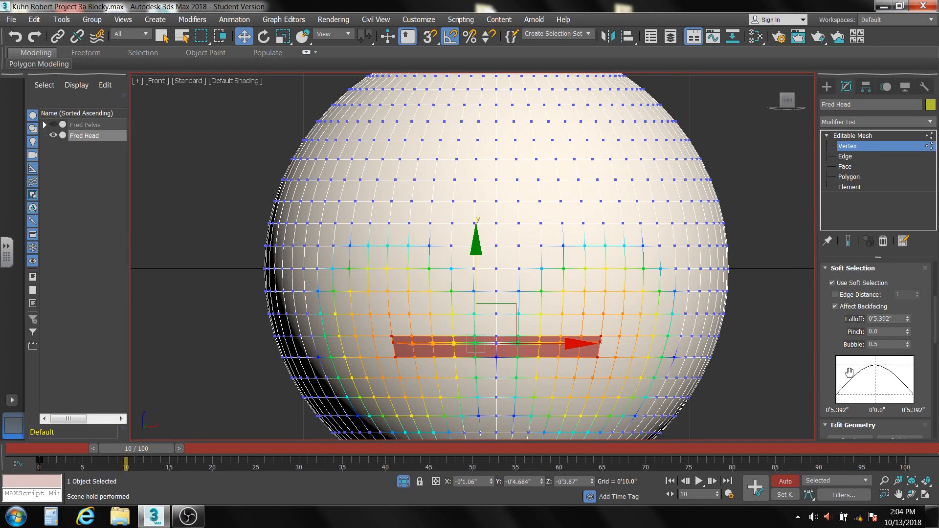
Try a Soft Selection Bubble of 1.0 on the mouth corners, and reset Bubble to 0.0.
{"action": "double_click", "coordinate": [893, 344]}
{"action": "type", "text": "1"}
{"action": "key", "text": "Return"}
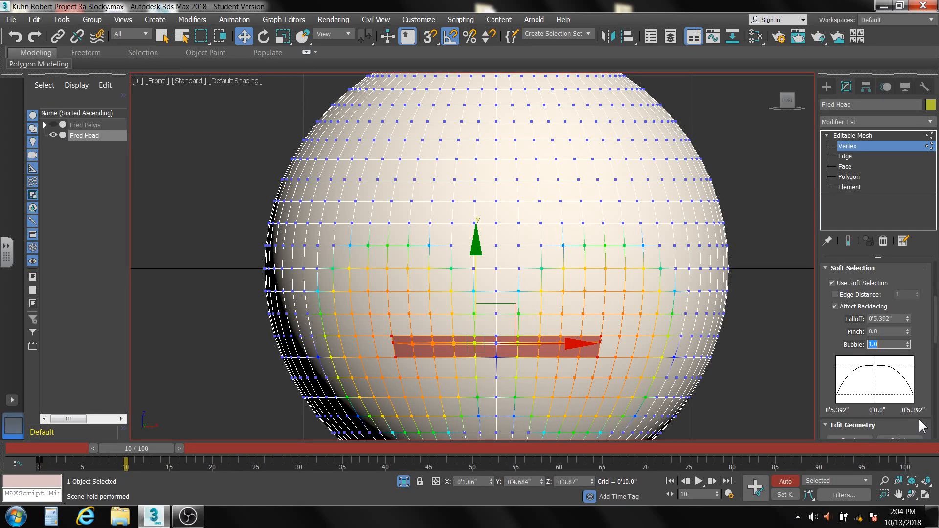
{"action": "mouse_move", "coordinate": [477, 243]}
{"action": "left_mouse_down"}
{"action": "mouse_move", "coordinate": [474, 211]}
{"action": "mouse_move", "coordinate": [473, 246]}
{"action": "left_mouse_up"}
{"action": "right_click", "coordinate": [907, 344]}
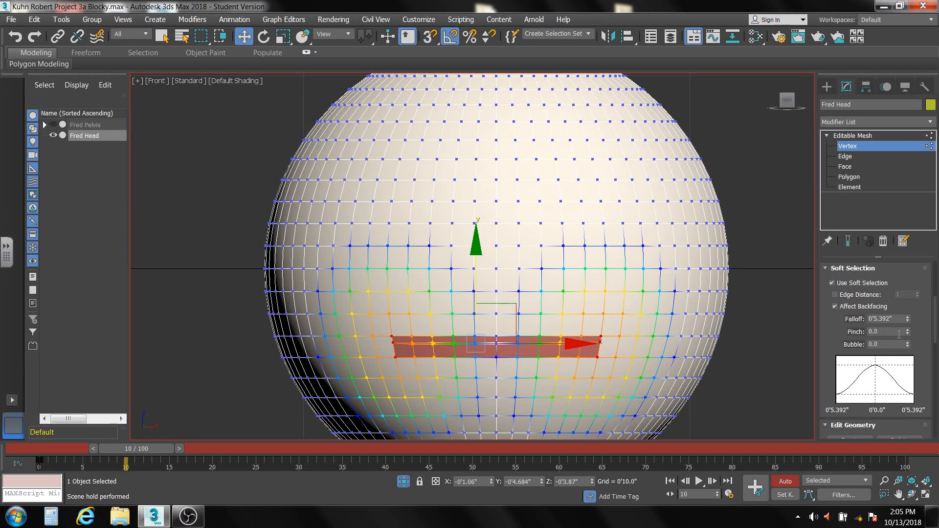
Set the Soft Selection Pinch to 0.5, try raising the mouth corners, and cancel the move.
{"action": "double_click", "coordinate": [882, 332]}
{"action": "type", "text": ".5"}
{"action": "key", "text": "Return"}
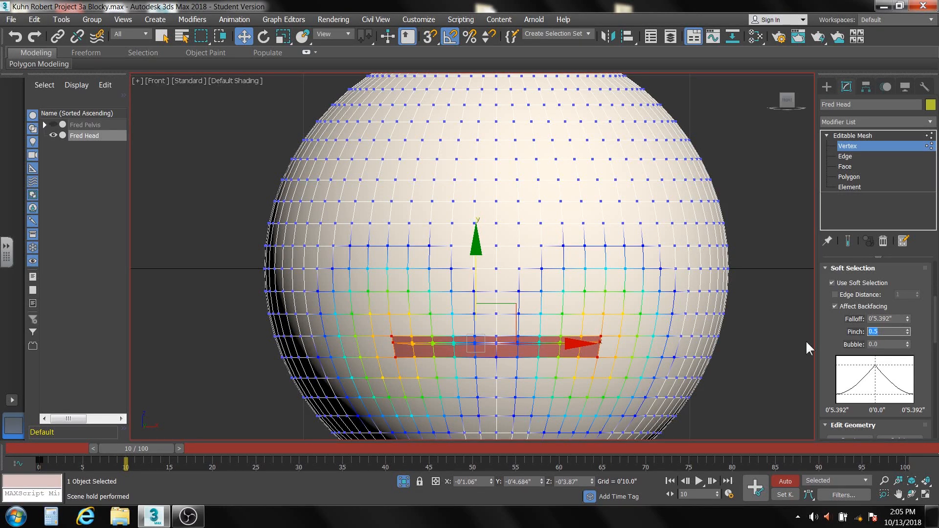
{"action": "left_click_drag", "start_coordinate": [477, 241], "coordinate": [486, 207]}
{"action": "right_click", "coordinate": [486, 207]}
Set Pinch to 1.0, try raising the mouth corners about 0'2.2", and cancel the move.
{"action": "left_click_drag", "start_coordinate": [890, 332], "coordinate": [883, 332]}
{"action": "type", "text": "1"}
{"action": "left_click_drag", "start_coordinate": [478, 245], "coordinate": [480, 210]}
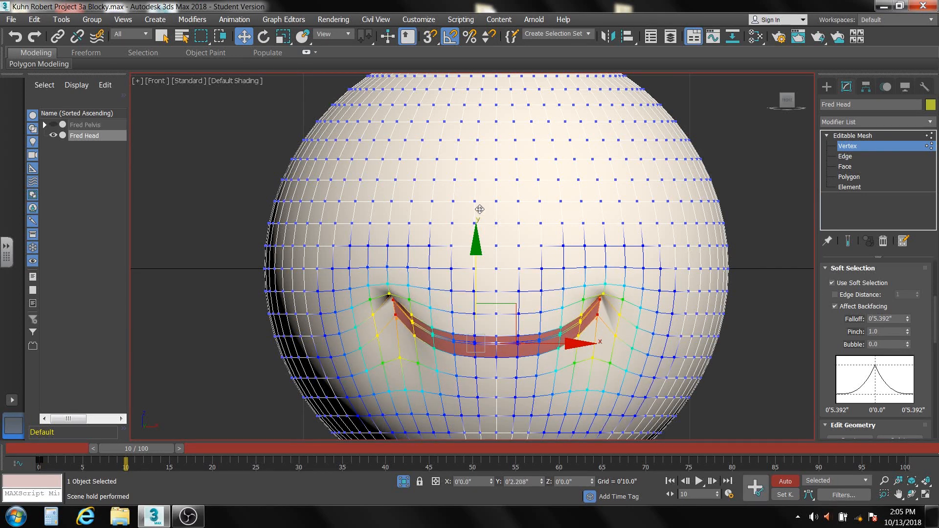
{"action": "right_click", "coordinate": [480, 209]}
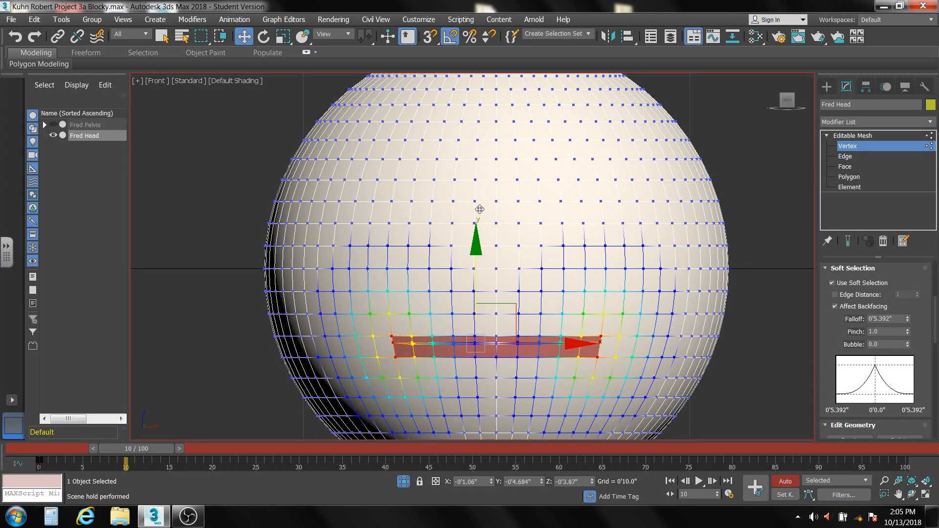
Set Pinch to 0.5 and raise both mouth corners to a Z of about -0'2.294" to form the smile.
{"action": "left_click", "coordinate": [884, 331]}
{"action": "type", "text": ".5"}
{"action": "key", "text": "Return"}
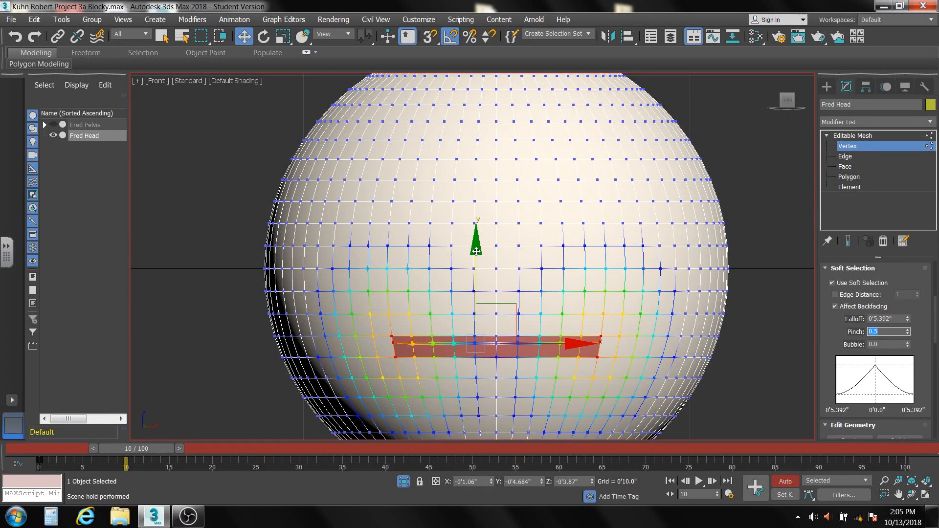
{"action": "left_click_drag", "start_coordinate": [477, 247], "coordinate": [475, 218]}
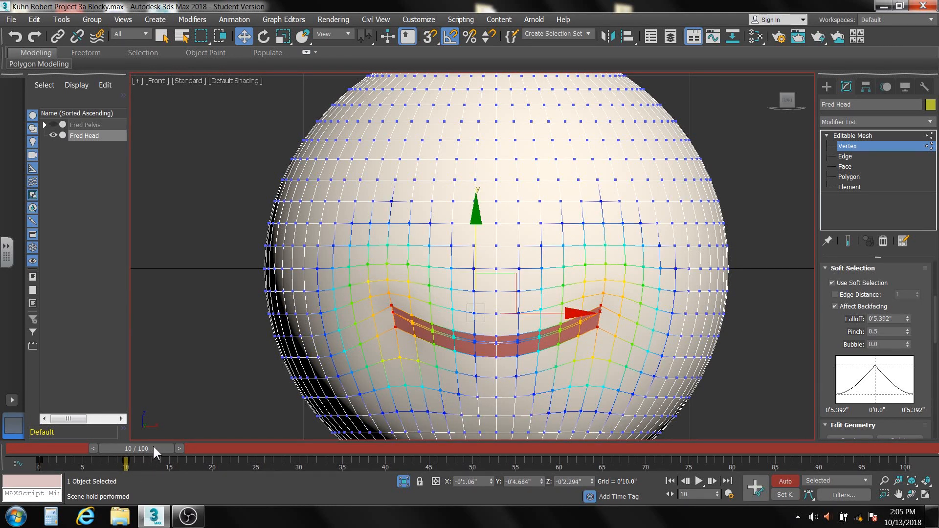
Copy the straight-mouth key from frame 0 to frame 20, and go to frame 20.
{"action": "left_click_drag", "start_coordinate": [152, 451], "coordinate": [192, 463]}
{"action": "key", "text": "w"}
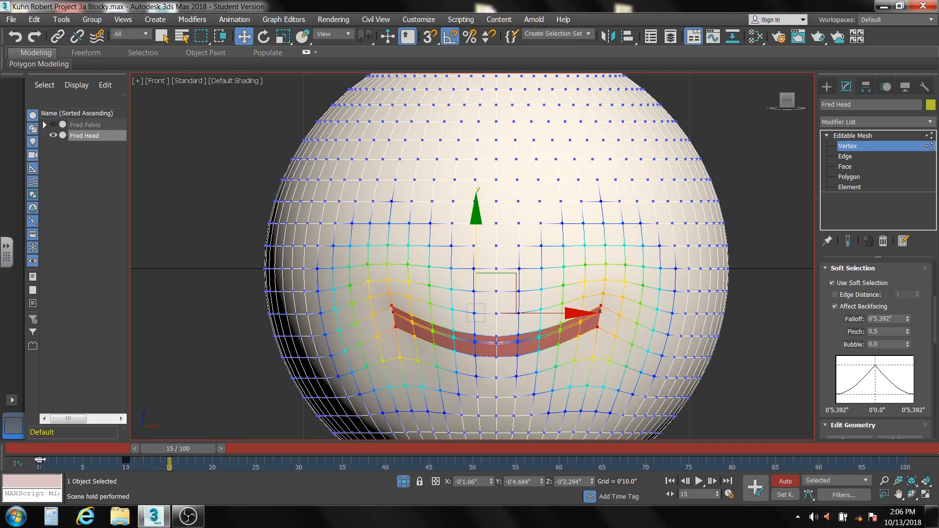
{"action": "left_click_drag", "start_coordinate": [40, 460], "coordinate": [166, 462], "text": "shift"}
{"action": "left_click_drag", "start_coordinate": [188, 463], "coordinate": [211, 463], "text": "shift"}
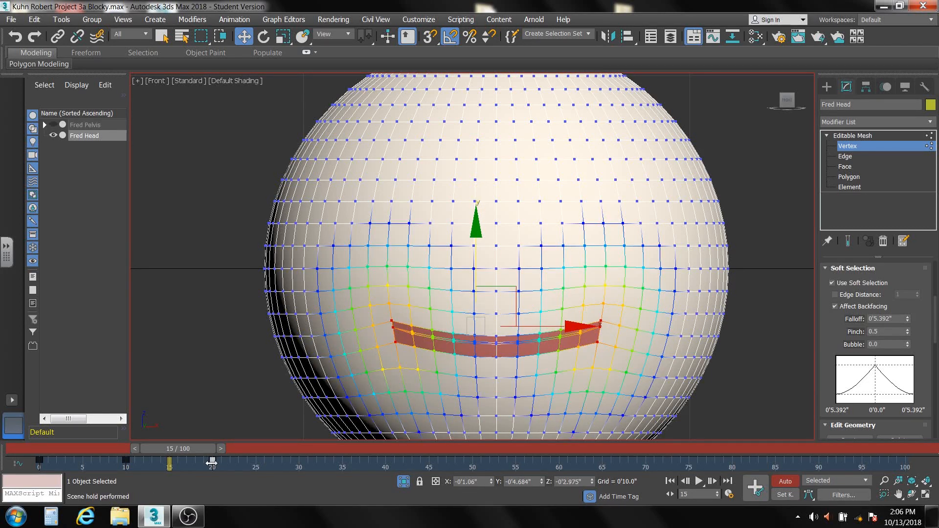
{"action": "left_click_drag", "start_coordinate": [196, 446], "coordinate": [237, 467]}
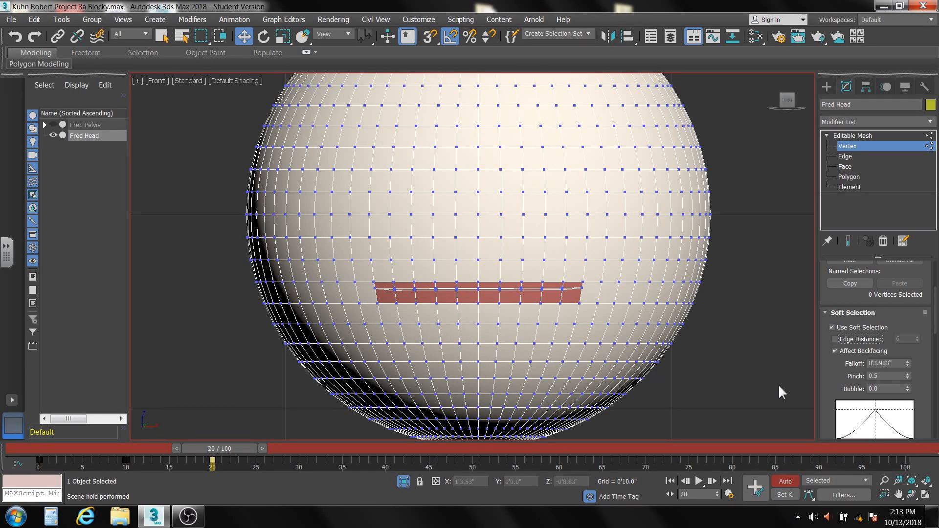
Reset Pinch to 0.0 and select the six vertices in the middle of the lower lip's inner edge.
{"action": "right_click", "coordinate": [907, 378]}
{"action": "scroll", "coordinate": [486, 296], "scroll_direction": "up", "scroll_amount": 10}
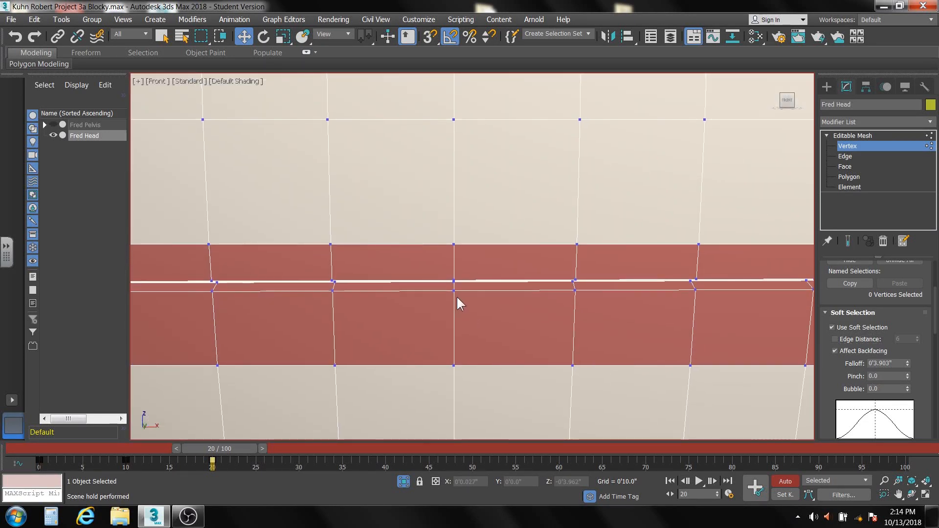
{"action": "scroll", "coordinate": [456, 295], "scroll_direction": "up", "scroll_amount": 3}
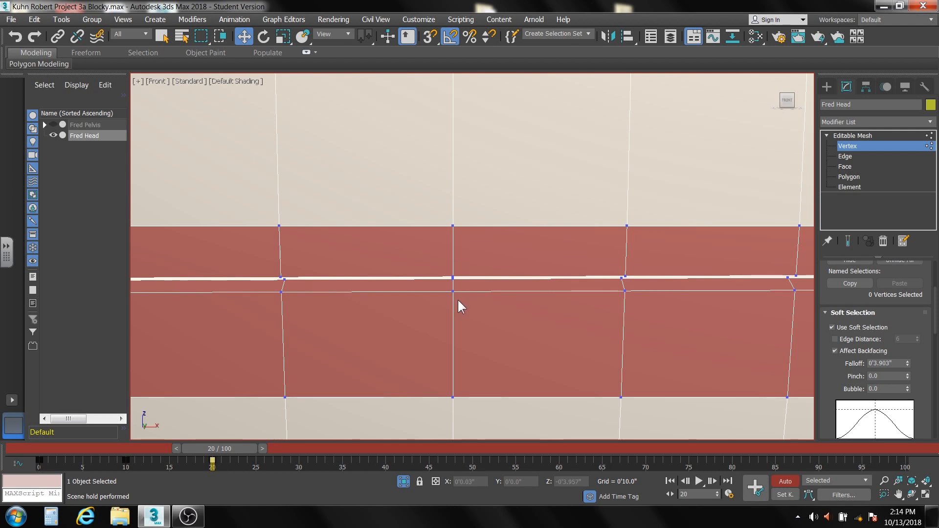
{"action": "left_click", "coordinate": [454, 294]}
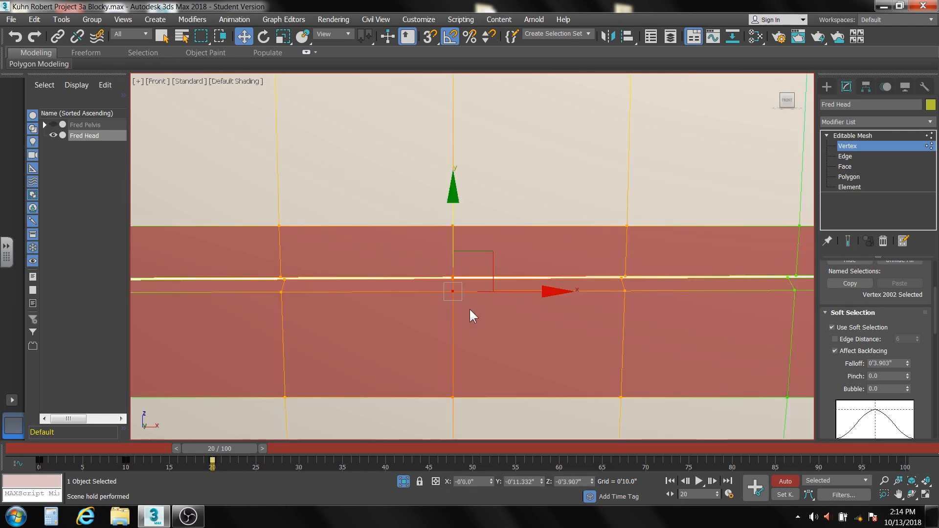
{"action": "mouse_move", "coordinate": [469, 307]}
{"action": "middle_mouse_down", "text": "alt"}
{"action": "mouse_move", "coordinate": [480, 299]}
{"action": "mouse_move", "coordinate": [466, 309]}
{"action": "mouse_move", "coordinate": [477, 311]}
{"action": "middle_mouse_up", "text": "alt"}
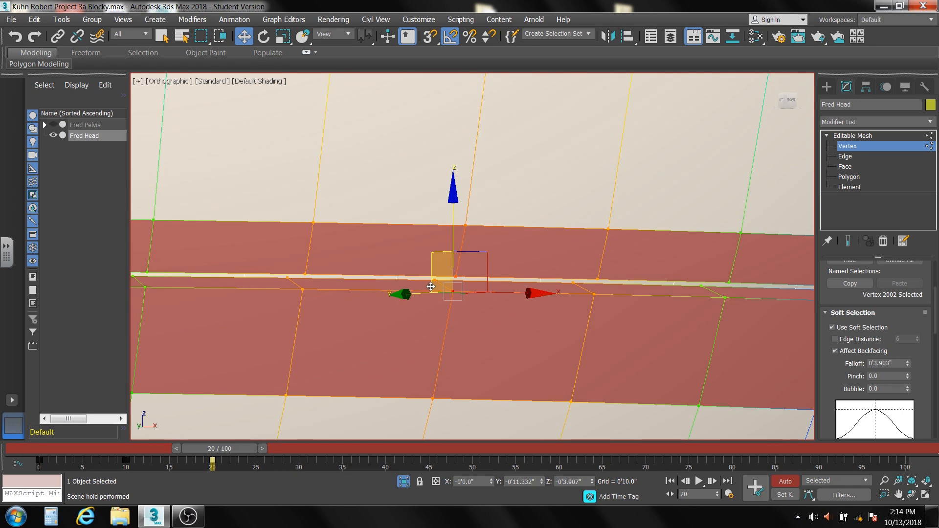
{"action": "left_click", "coordinate": [435, 279], "text": "ctrl"}
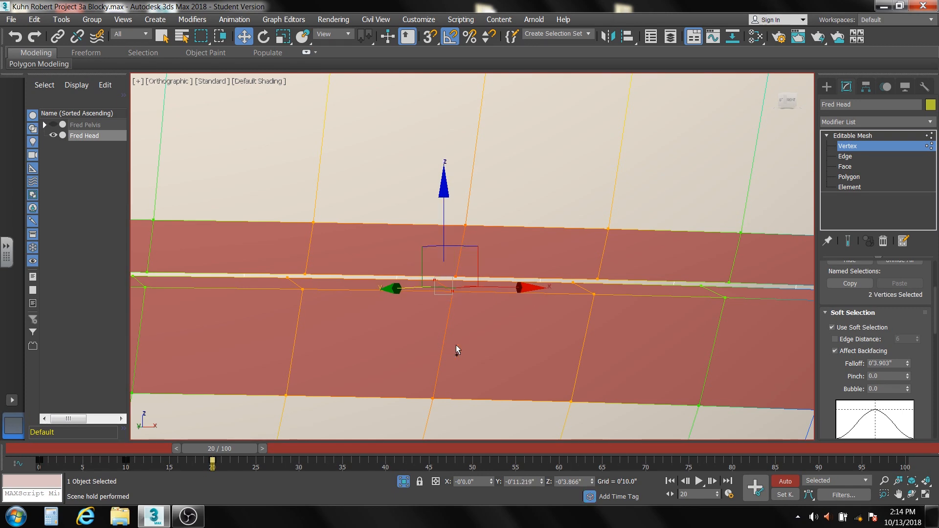
{"action": "mouse_move", "coordinate": [472, 320]}
{"action": "middle_mouse_down", "text": "alt"}
{"action": "mouse_move", "coordinate": [498, 324]}
{"action": "mouse_move", "coordinate": [474, 322]}
{"action": "middle_mouse_up", "text": "alt"}
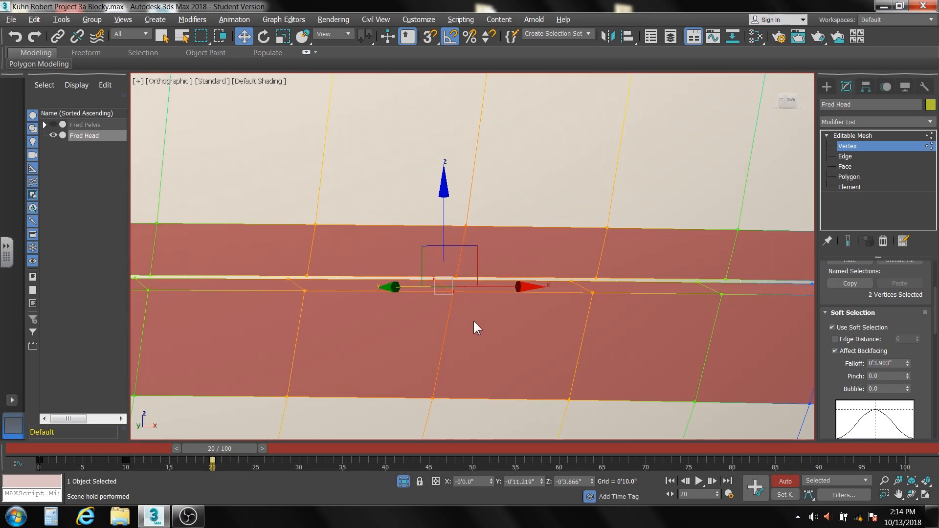
{"action": "left_click", "coordinate": [288, 280], "text": "ctrl"}
{"action": "left_click", "coordinate": [304, 291], "text": "ctrl"}
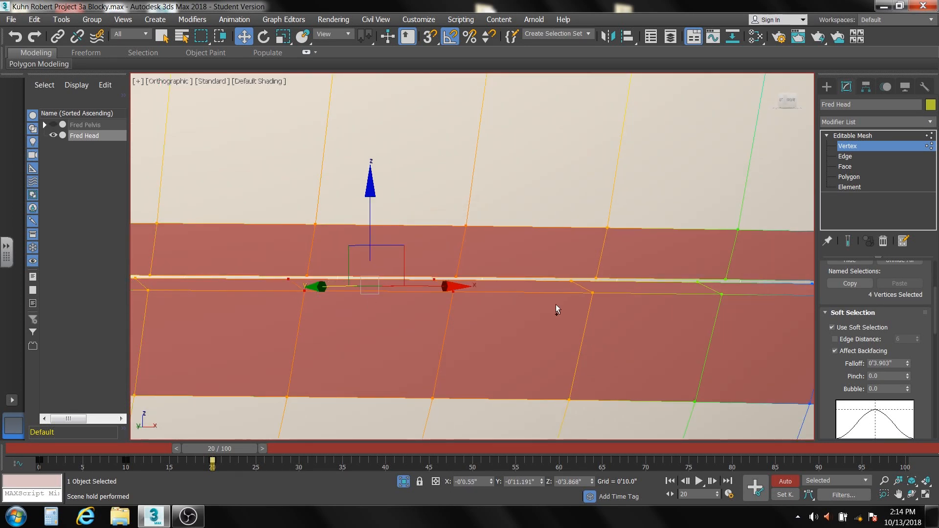
{"action": "left_click", "coordinate": [571, 281], "text": "ctrl"}
{"action": "left_click", "coordinate": [592, 293], "text": "ctrl"}
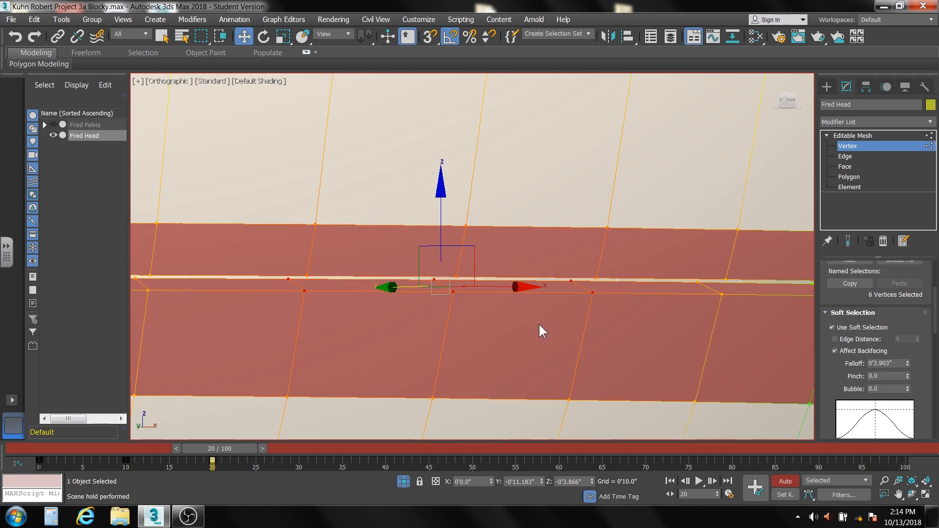
In the front view, try lowering the selected lip vertices about 0'1.4", and undo the move.
{"action": "key", "text": "f"}
{"action": "scroll", "coordinate": [479, 310], "scroll_direction": "up", "scroll_amount": 10}
{"action": "scroll", "coordinate": [479, 309], "scroll_direction": "up", "scroll_amount": 4}
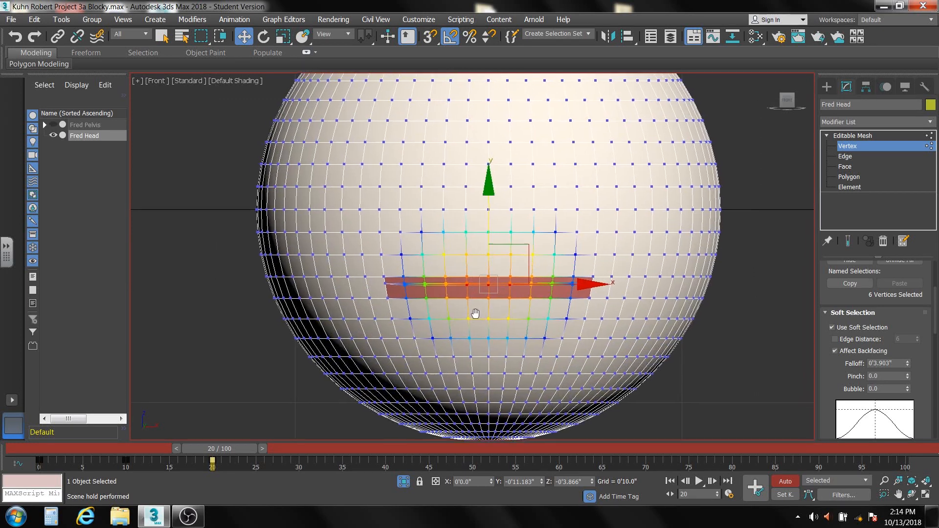
{"action": "middle_click_drag", "start_coordinate": [444, 329], "coordinate": [410, 337]}
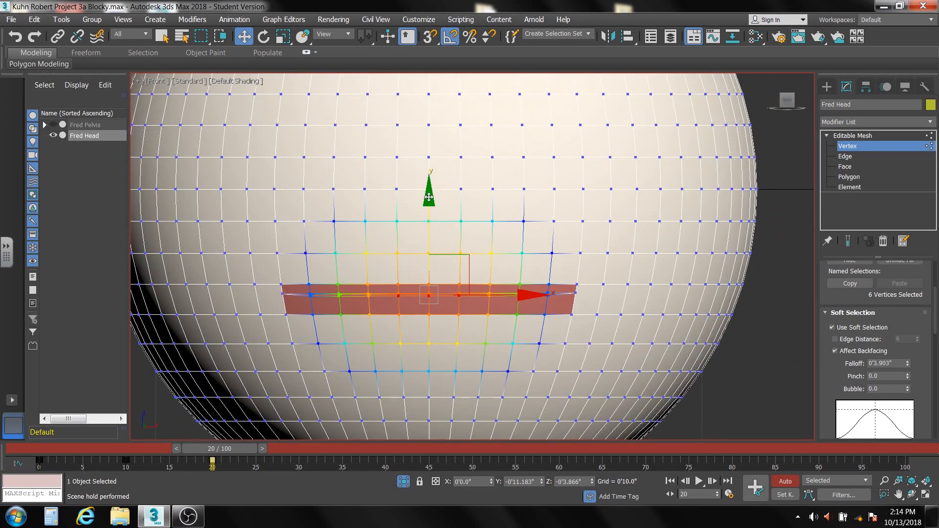
{"action": "left_click_drag", "start_coordinate": [429, 198], "coordinate": [435, 237]}
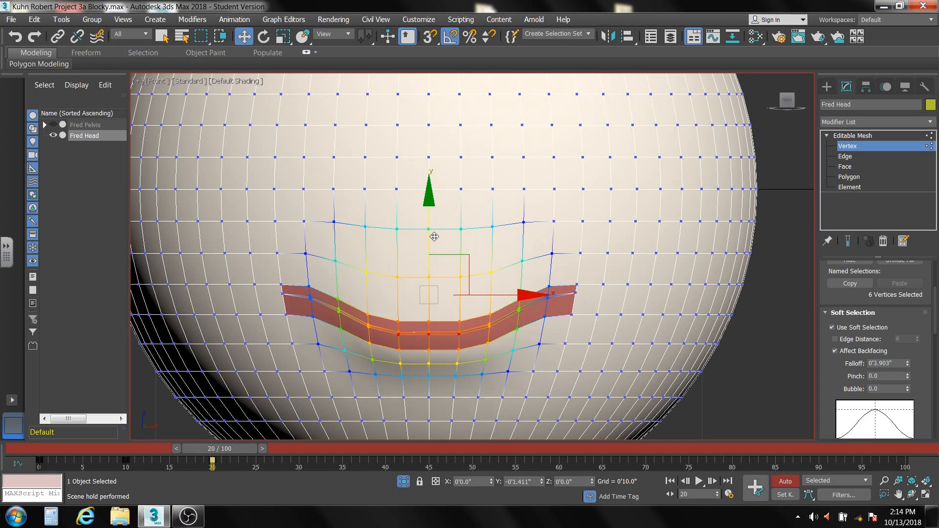
{"action": "key", "text": "ctrl+z"}
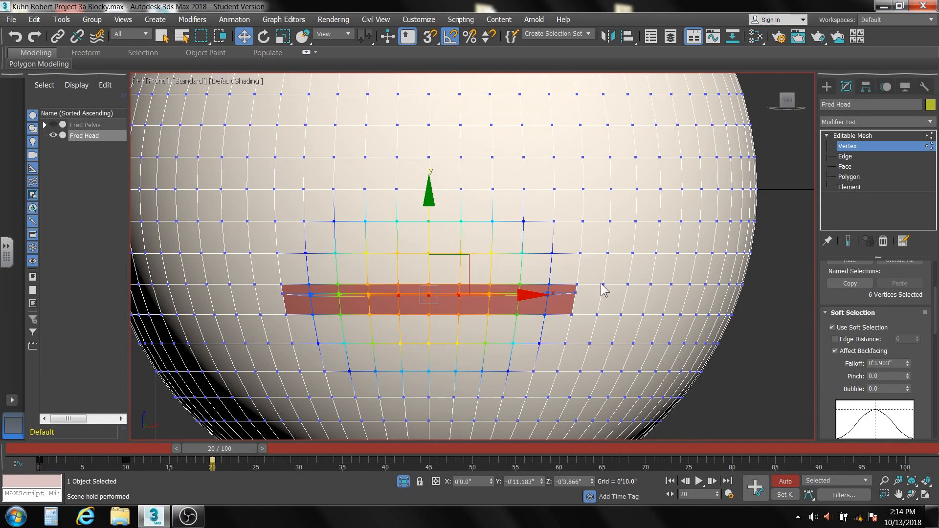
Turn on Edge Distance for the soft selection of the lower lip and set it to 3.
{"action": "left_click", "coordinate": [834, 339]}
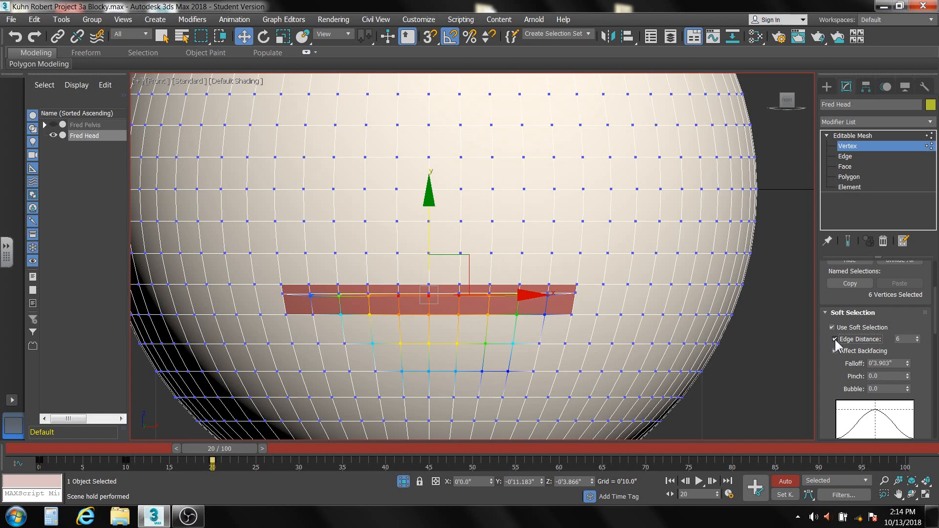
{"action": "right_click", "coordinate": [917, 340]}
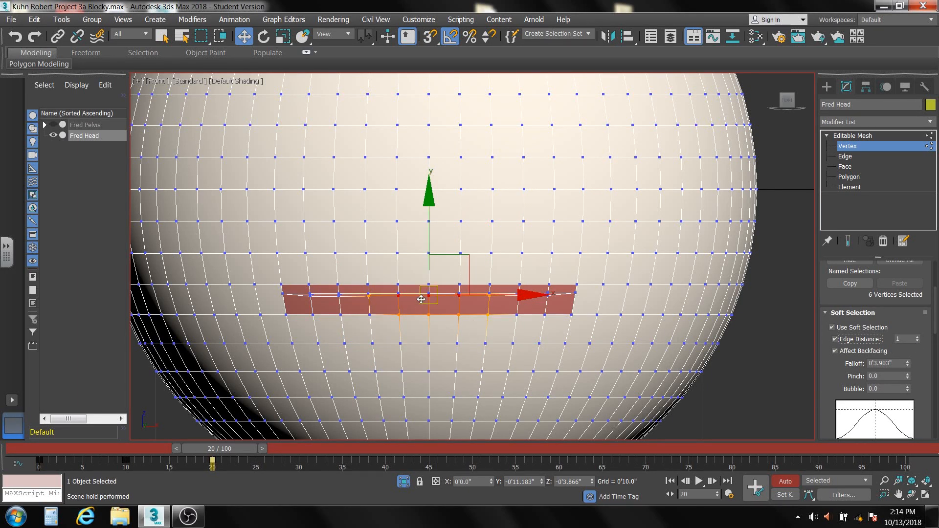
{"action": "scroll", "coordinate": [420, 298], "scroll_direction": "up", "scroll_amount": 4}
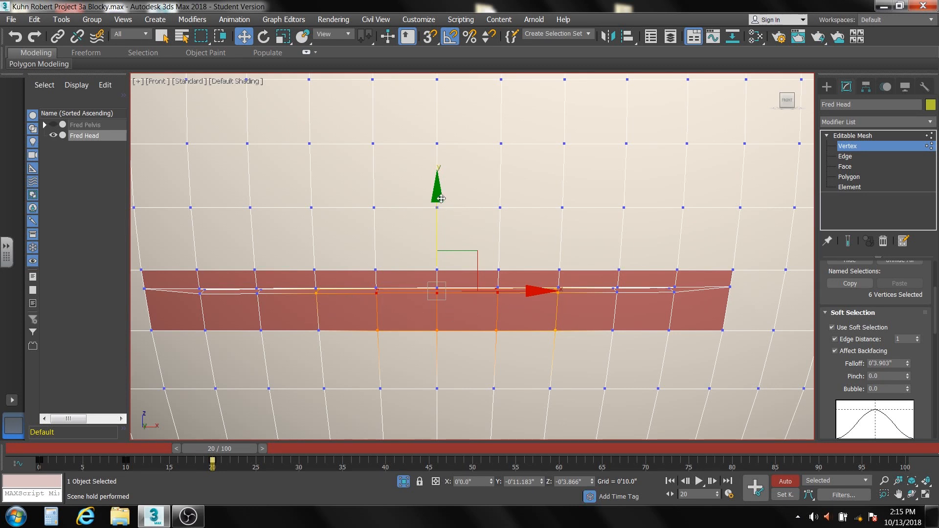
{"action": "mouse_move", "coordinate": [441, 198]}
{"action": "left_mouse_down"}
{"action": "mouse_move", "coordinate": [440, 222]}
{"action": "mouse_move", "coordinate": [440, 199]}
{"action": "left_mouse_up"}
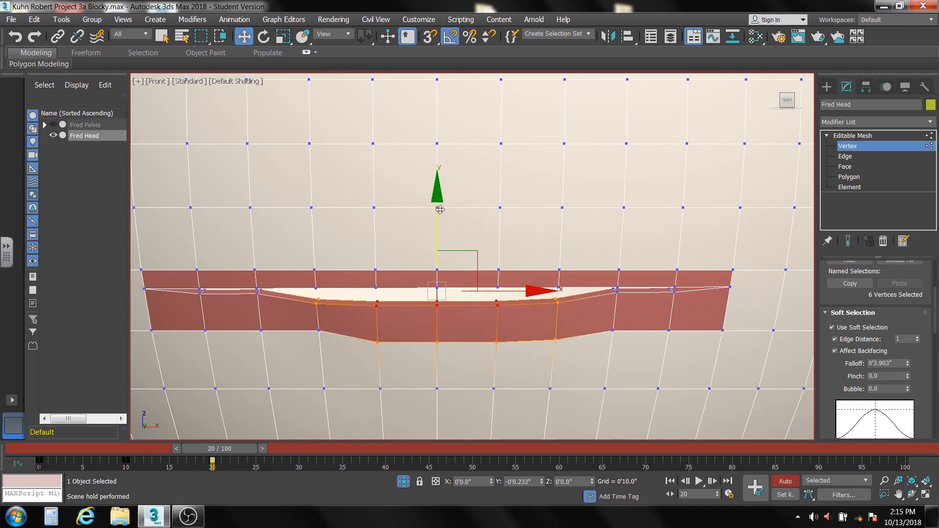
{"action": "left_click", "coordinate": [918, 338]}
{"action": "left_click", "coordinate": [917, 337]}
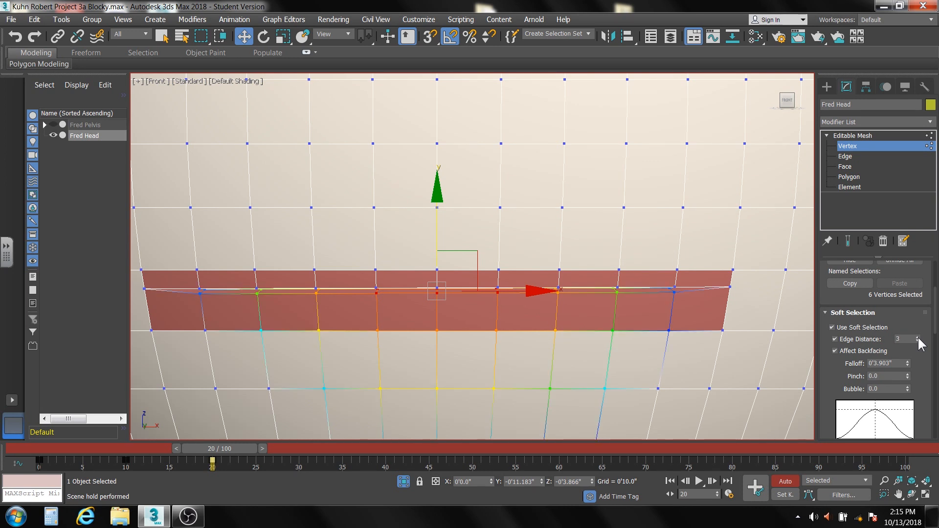
{"action": "left_click", "coordinate": [917, 337]}
Set the Soft Selection Falloff for the lower lip vertices to about 0'6.674".
{"action": "middle_click_drag", "start_coordinate": [503, 380], "coordinate": [501, 303]}
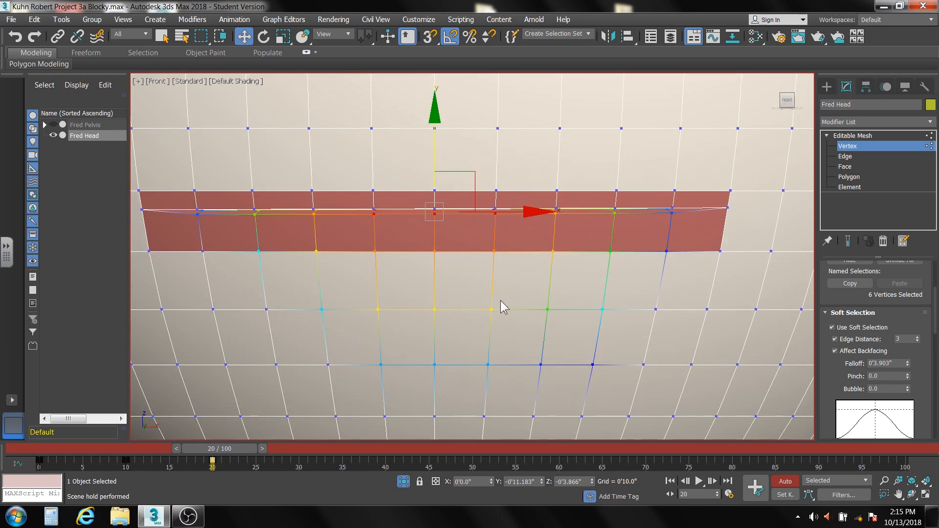
{"action": "scroll", "coordinate": [541, 308], "scroll_direction": "down", "scroll_amount": 5}
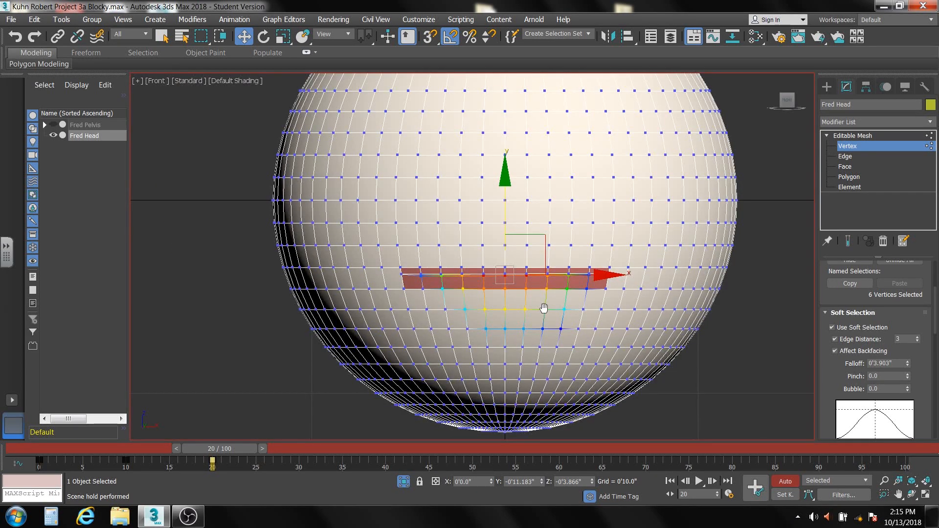
{"action": "left_click_drag", "start_coordinate": [906, 363], "coordinate": [896, 331]}
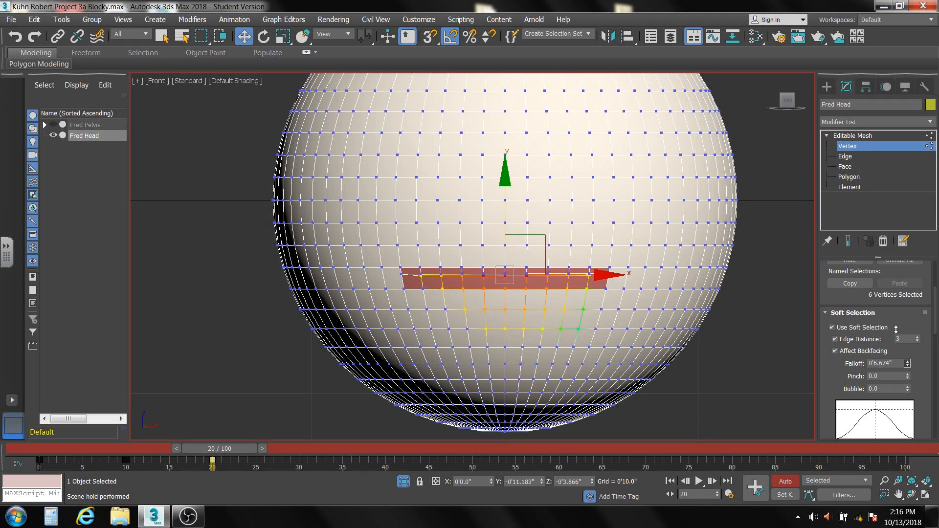
At frame 30, lower the selected middle vertices of the lower lip about 0'1.9" in the front view.
{"action": "left_click", "coordinate": [504, 180]}
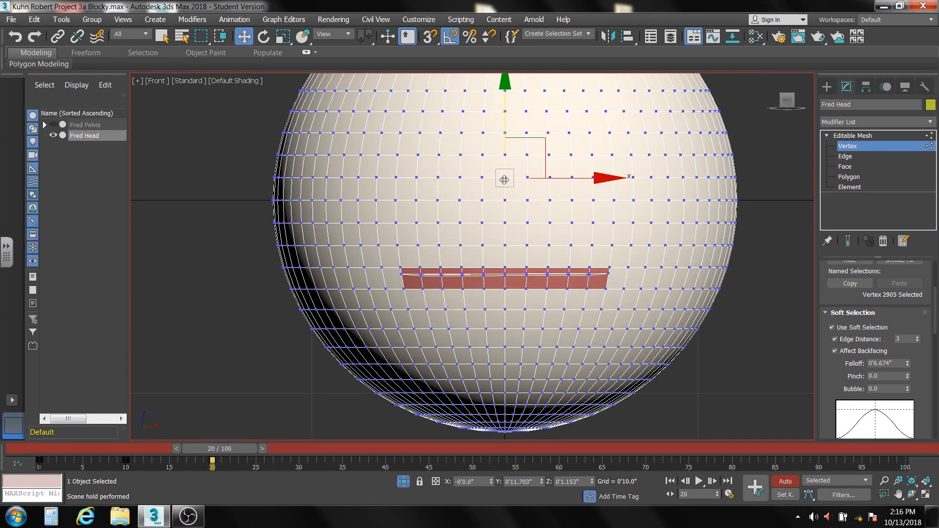
{"action": "left_click", "coordinate": [19, 41]}
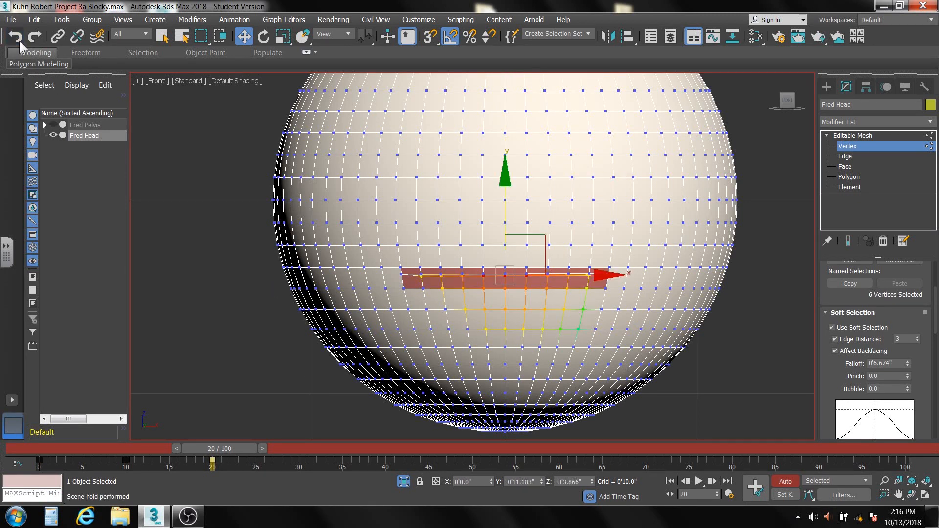
{"action": "left_click_drag", "start_coordinate": [219, 447], "coordinate": [302, 449]}
{"action": "key", "text": "w"}
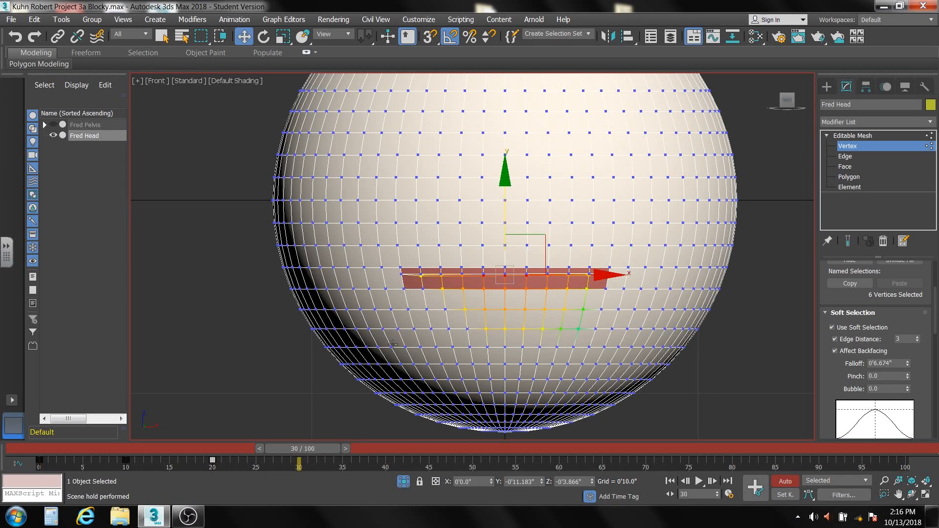
{"action": "left_click_drag", "start_coordinate": [504, 176], "coordinate": [502, 216]}
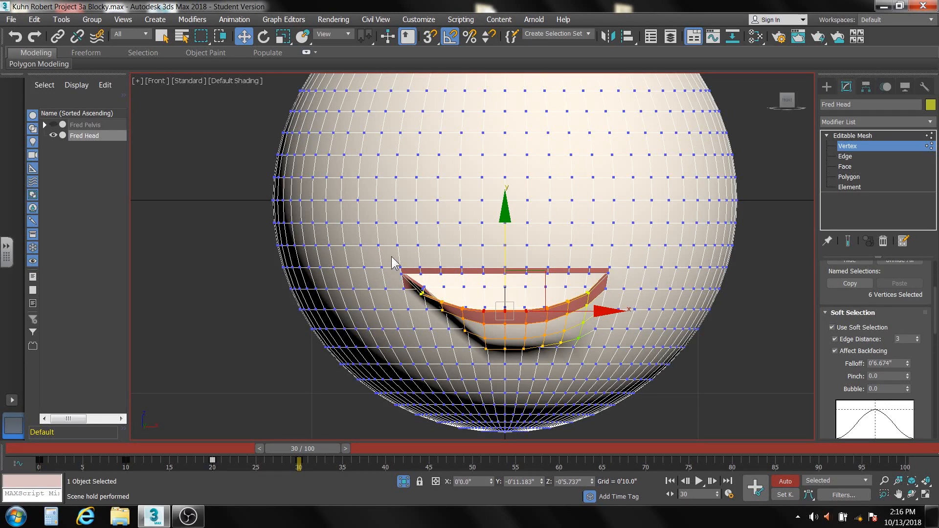
Select the vertices at both corners of the mouth and raise them about 0'0.4" at frame 30.
{"action": "left_click_drag", "start_coordinate": [392, 256], "coordinate": [408, 293]}
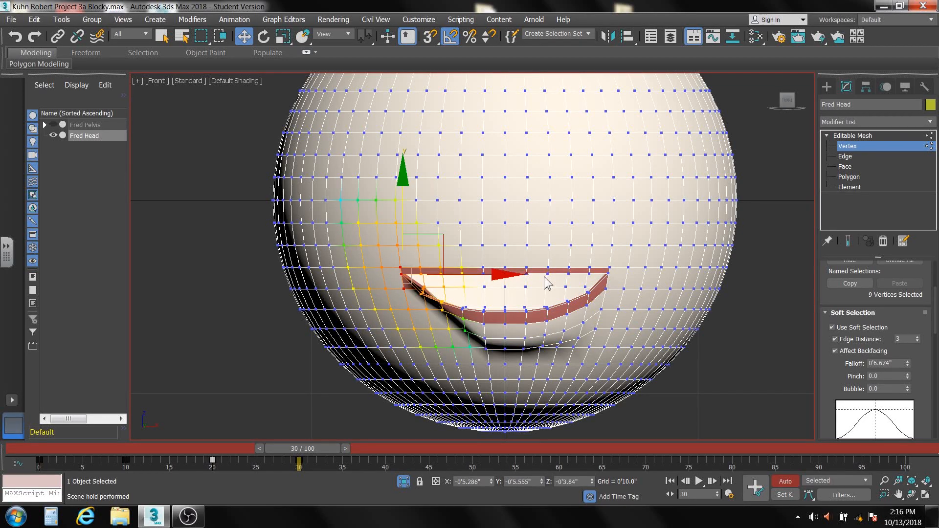
{"action": "left_click_drag", "start_coordinate": [620, 264], "coordinate": [597, 306], "text": "ctrl"}
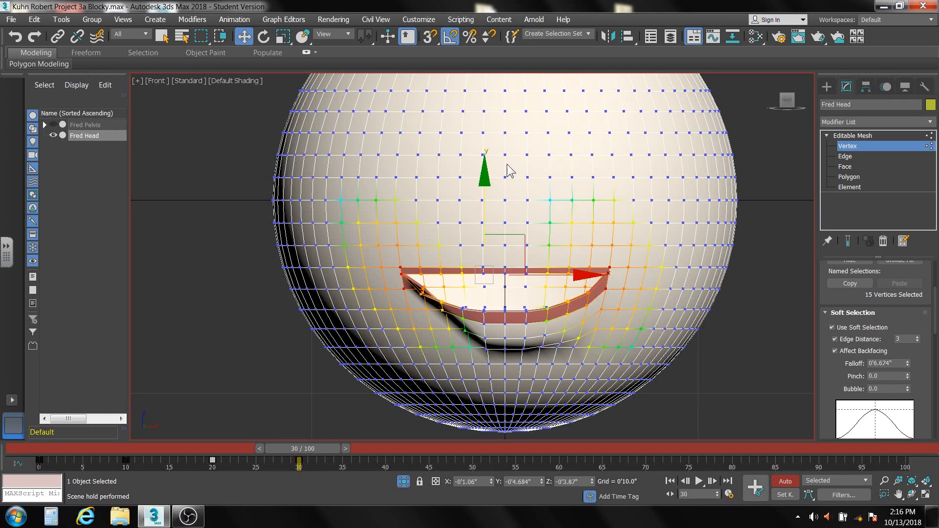
{"action": "left_click_drag", "start_coordinate": [485, 179], "coordinate": [485, 163]}
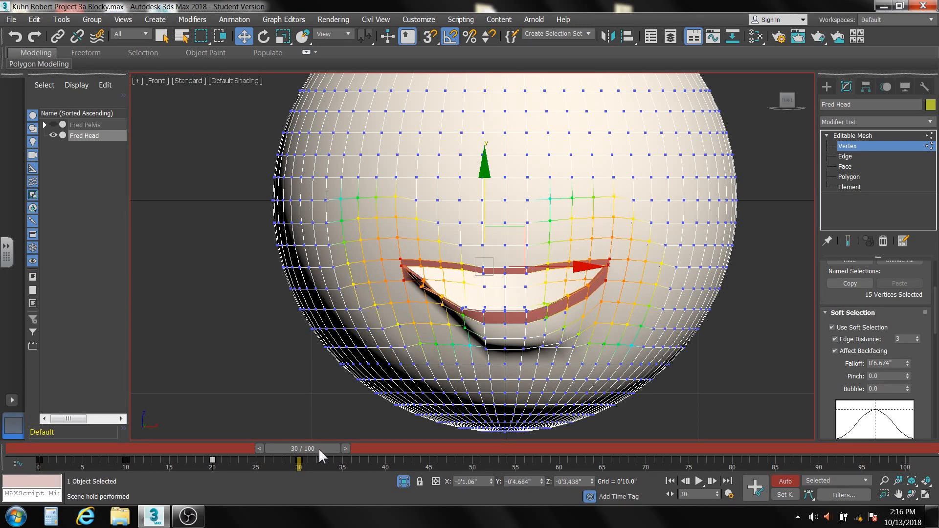
Scrub the timeline back and forth between frames 0 and 30 to review the mouth animation, ending at frame 0.
{"action": "mouse_move", "coordinate": [318, 448]}
{"action": "left_mouse_down"}
{"action": "mouse_move", "coordinate": [237, 445]}
{"action": "mouse_move", "coordinate": [319, 446]}
{"action": "left_mouse_up"}
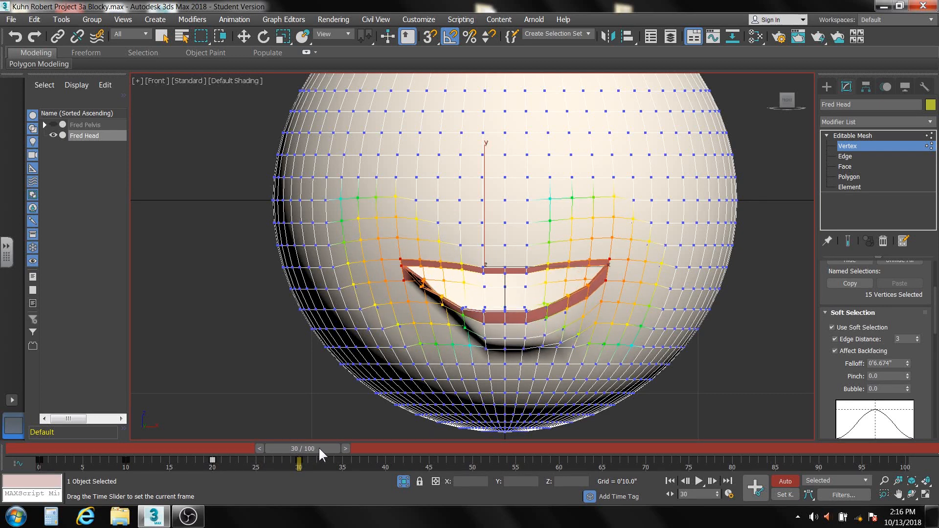
{"action": "key", "text": "w"}
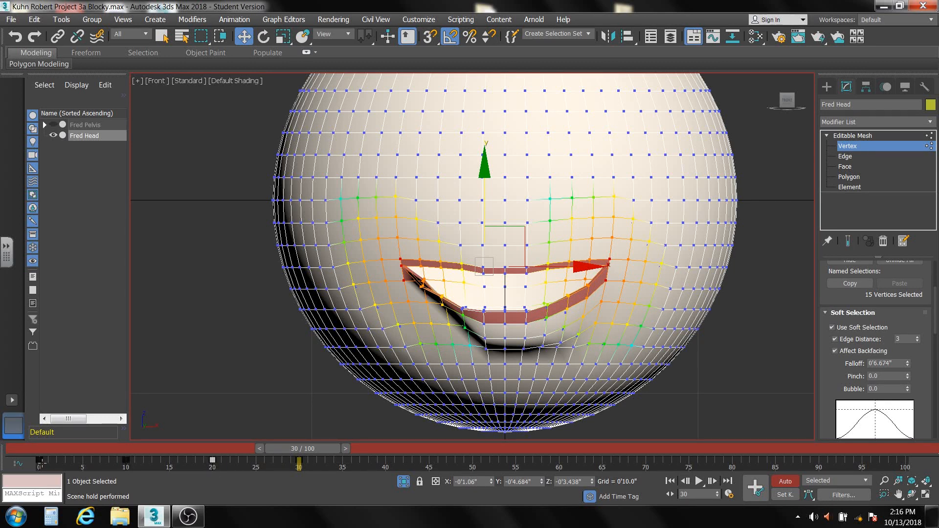
{"action": "left_click_drag", "start_coordinate": [295, 450], "coordinate": [42, 462]}
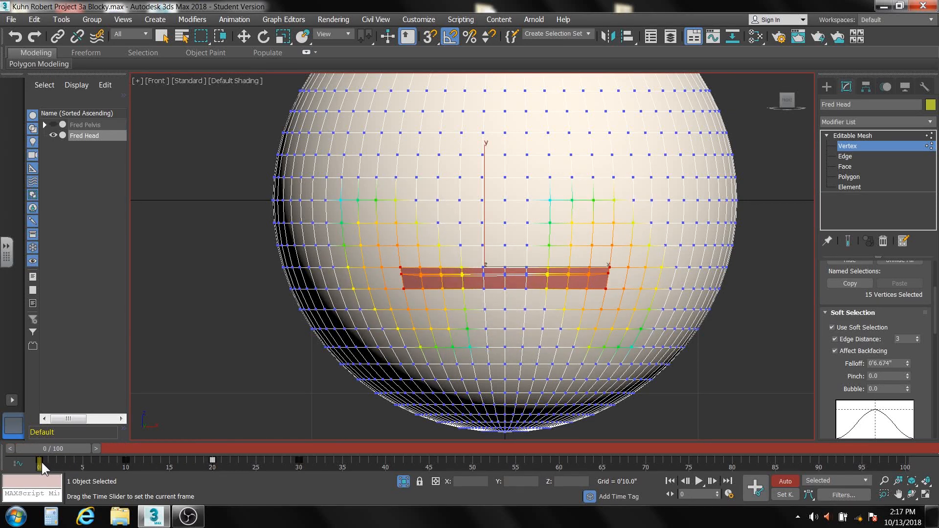
{"action": "key", "text": "w"}
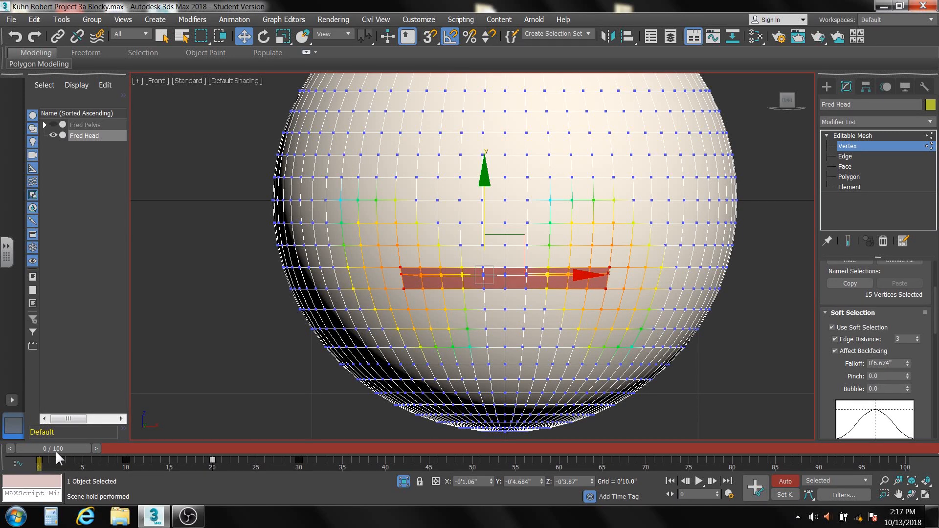
{"action": "left_click_drag", "start_coordinate": [57, 447], "coordinate": [236, 448]}
{"action": "key", "text": "w"}
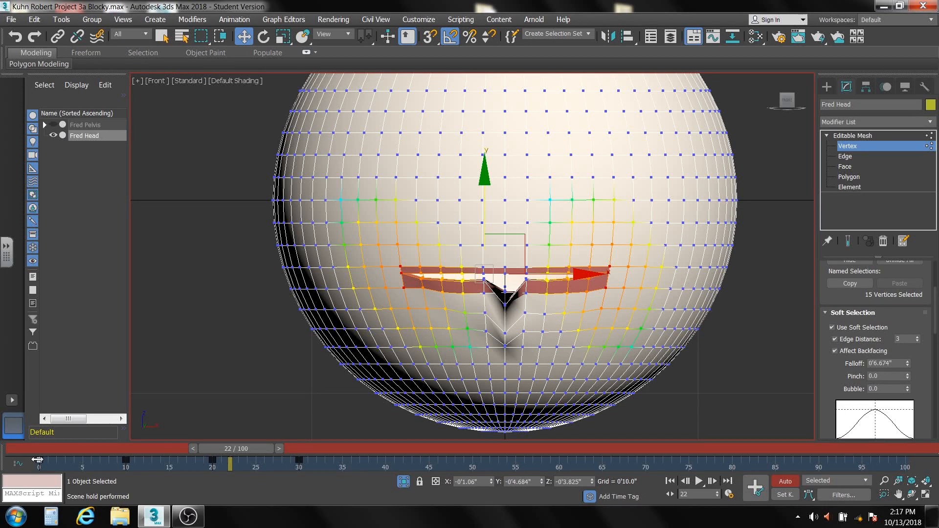
{"action": "left_click_drag", "start_coordinate": [37, 460], "coordinate": [265, 474], "text": "shift"}
{"action": "left_click_drag", "start_coordinate": [300, 491], "coordinate": [34, 455]}
{"action": "key", "text": "w"}
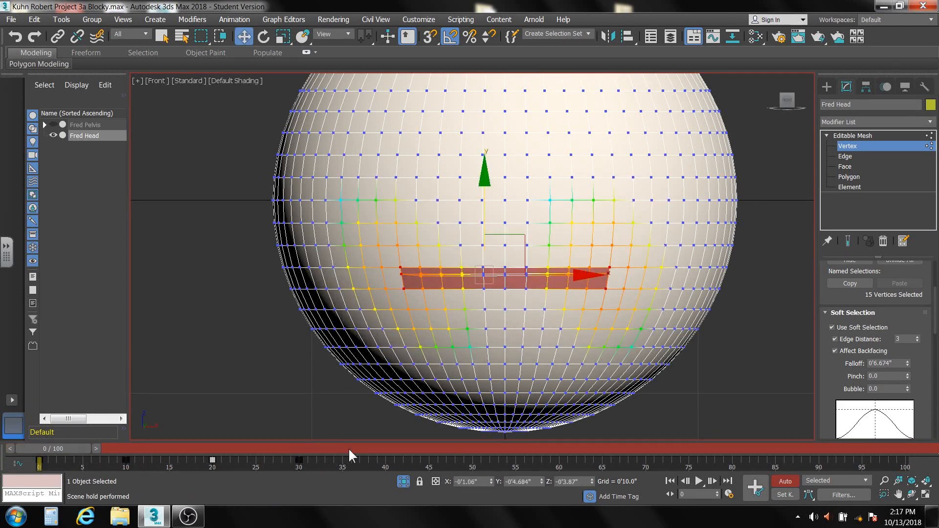
Turn off Auto Key and Use Soft Selection, and leave vertex editing for the whole Editable Mesh level of Fred's head.
{"action": "left_click", "coordinate": [785, 482]}
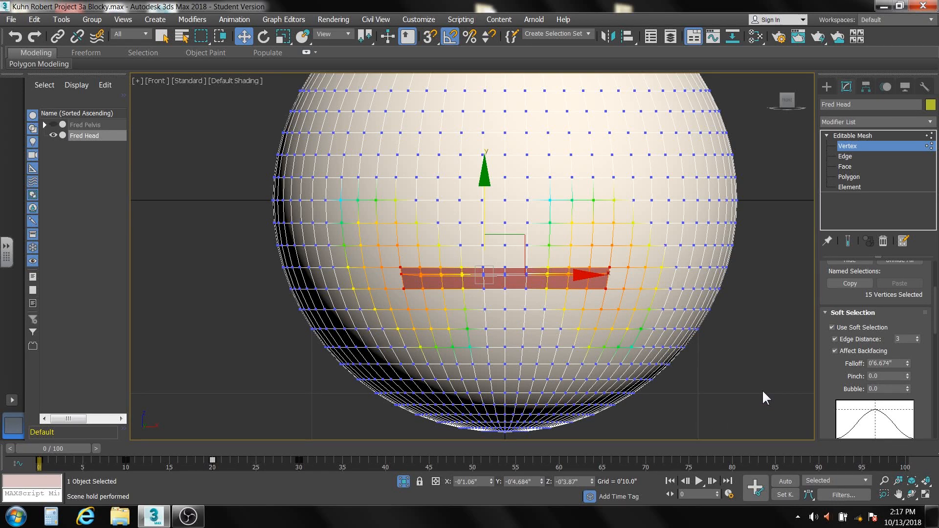
{"action": "left_click", "coordinate": [832, 328]}
{"action": "left_click", "coordinate": [831, 328]}
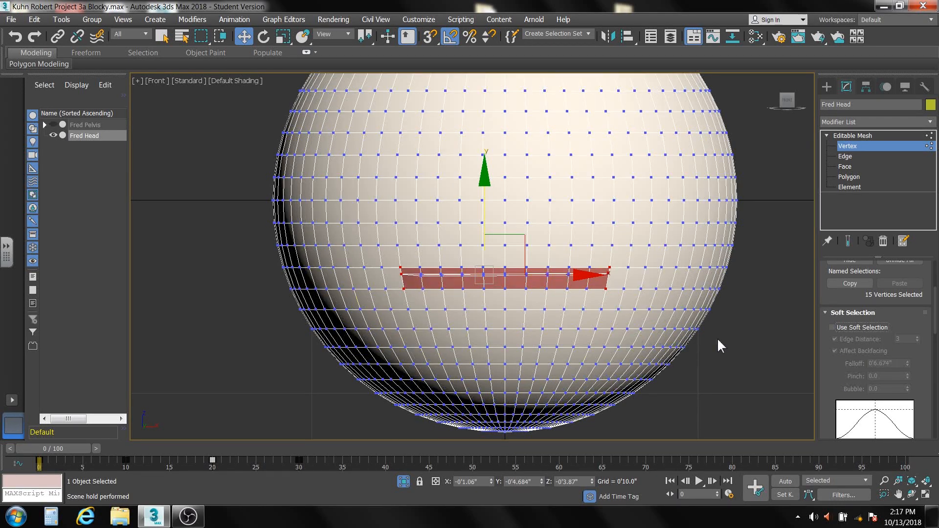
{"action": "left_click", "coordinate": [875, 136]}
{"action": "scroll", "coordinate": [777, 198], "scroll_direction": "down", "scroll_amount": 3}
{"action": "middle_click_drag", "start_coordinate": [768, 203], "coordinate": [675, 279]}
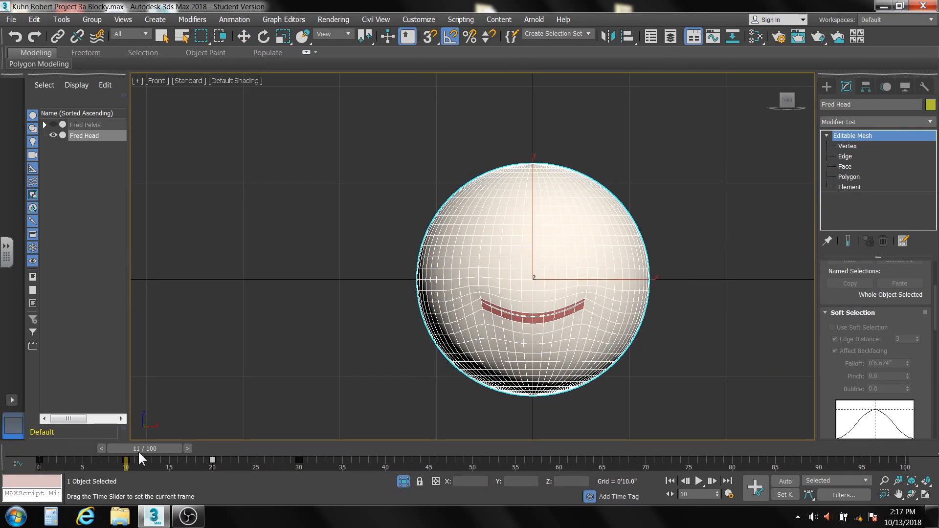